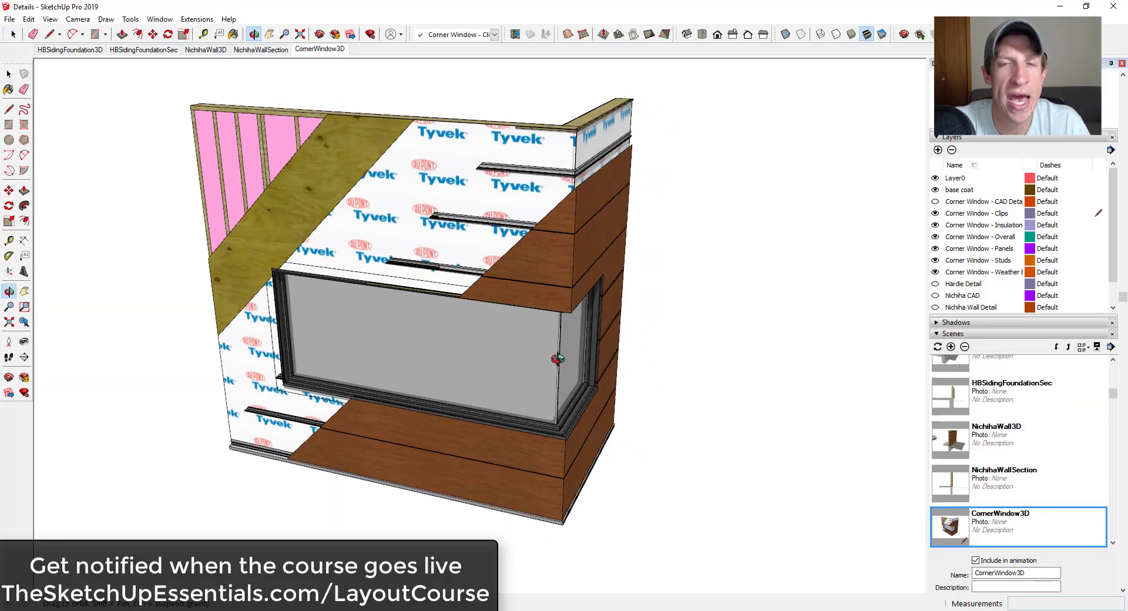
# Examine the corner window wall detail, the NichihaWall3D scene and the HBSidingFoundation3D scene in 3D.
pyautogui.scroll(10, 641, 246)
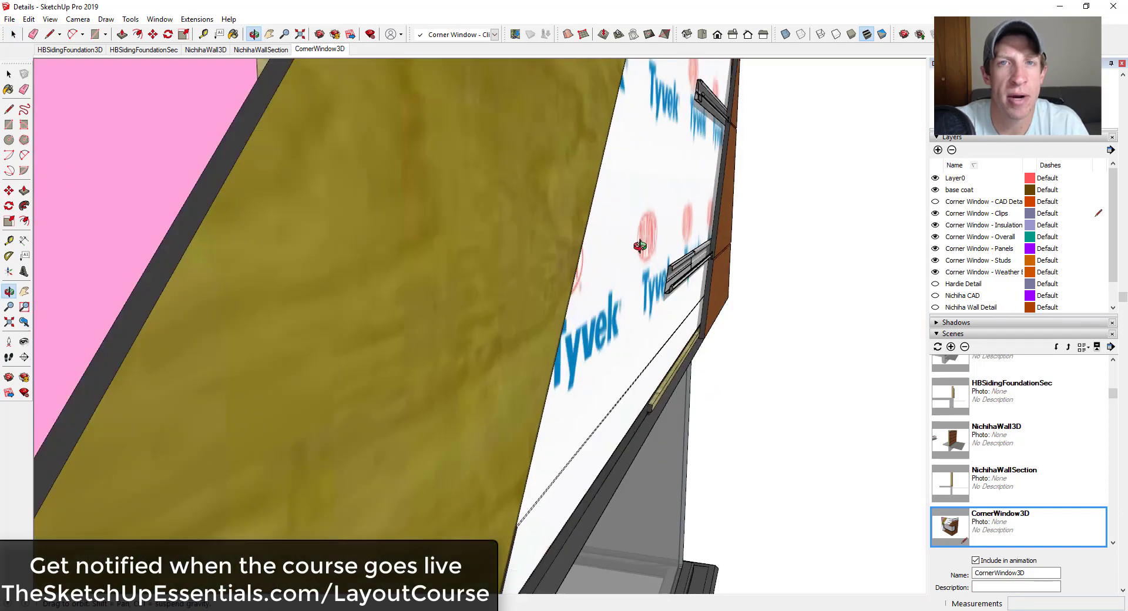
pyautogui.moveTo(641, 245); pyautogui.dragTo(419, 323, button='middle')
pyautogui.scroll(-6, 545, 302)
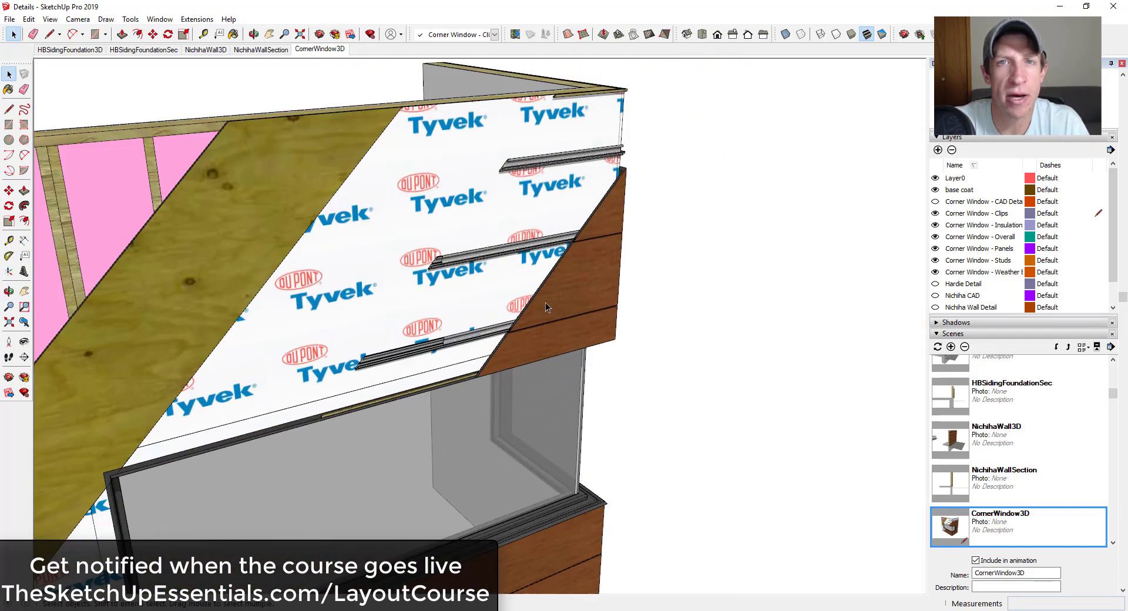
pyautogui.moveTo(566, 358); pyautogui.dragTo(481, 420, button='middle')
pyautogui.scroll(5, 475, 399)
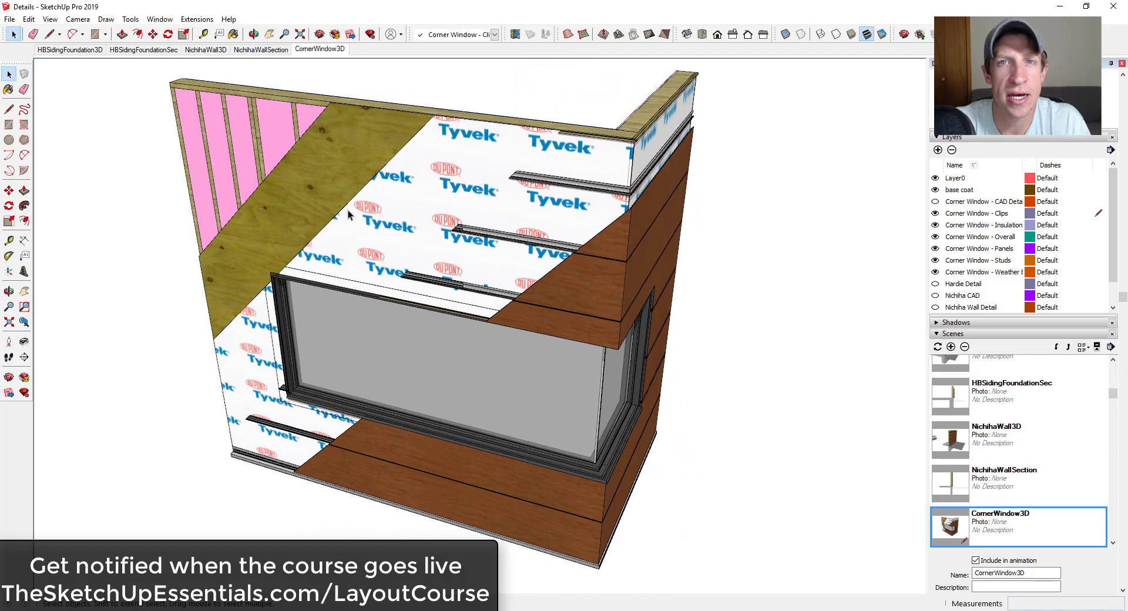
pyautogui.click(209, 52)
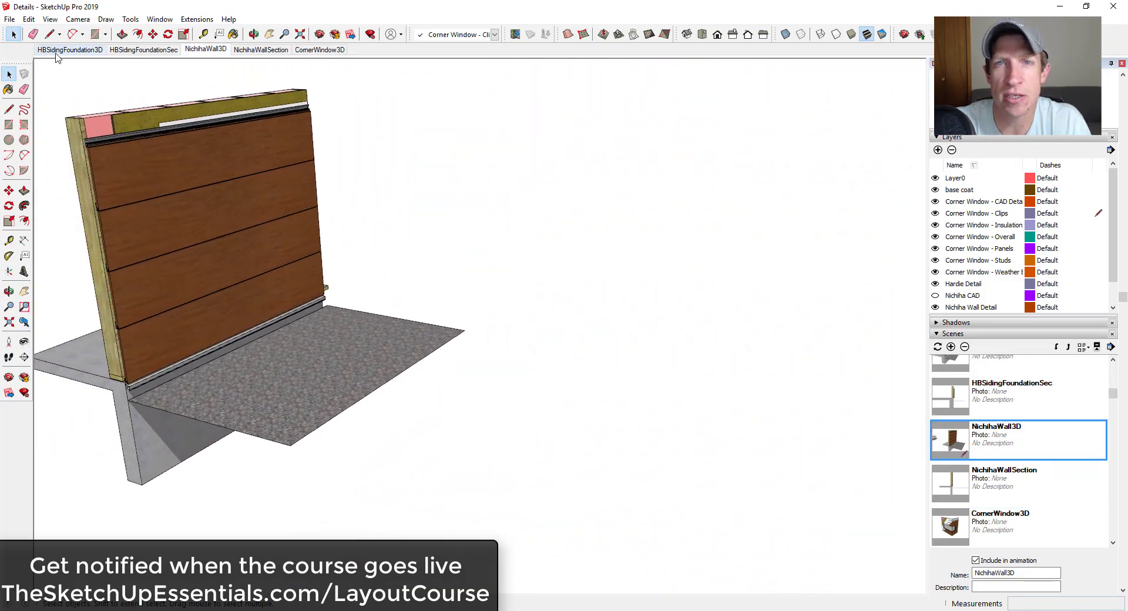
pyautogui.click(60, 49)
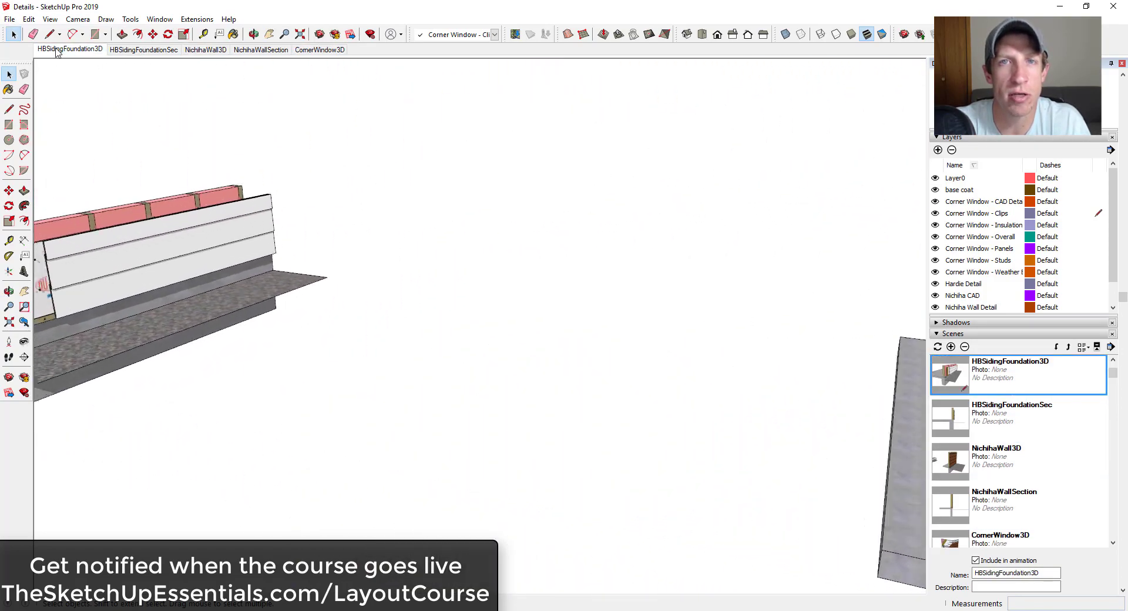
pyautogui.moveTo(466, 236); pyautogui.dragTo(436, 254, button='middle')
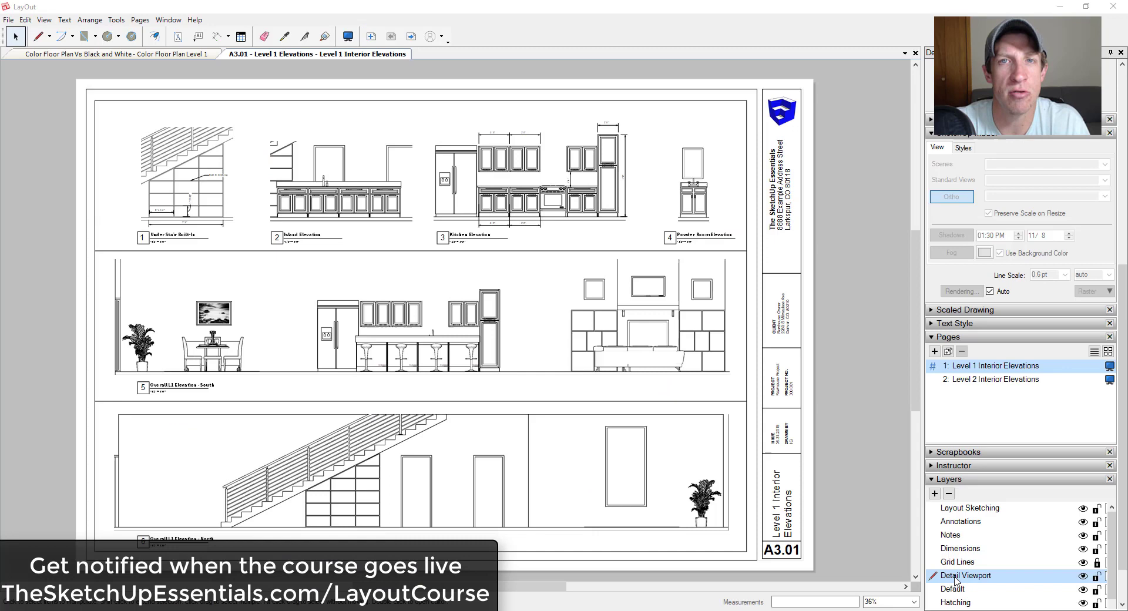
# In LayOut, select every entity on the Detail Viewport layer of the interior elevations and apply a textured colour style.
pyautogui.rightClick(956, 582)
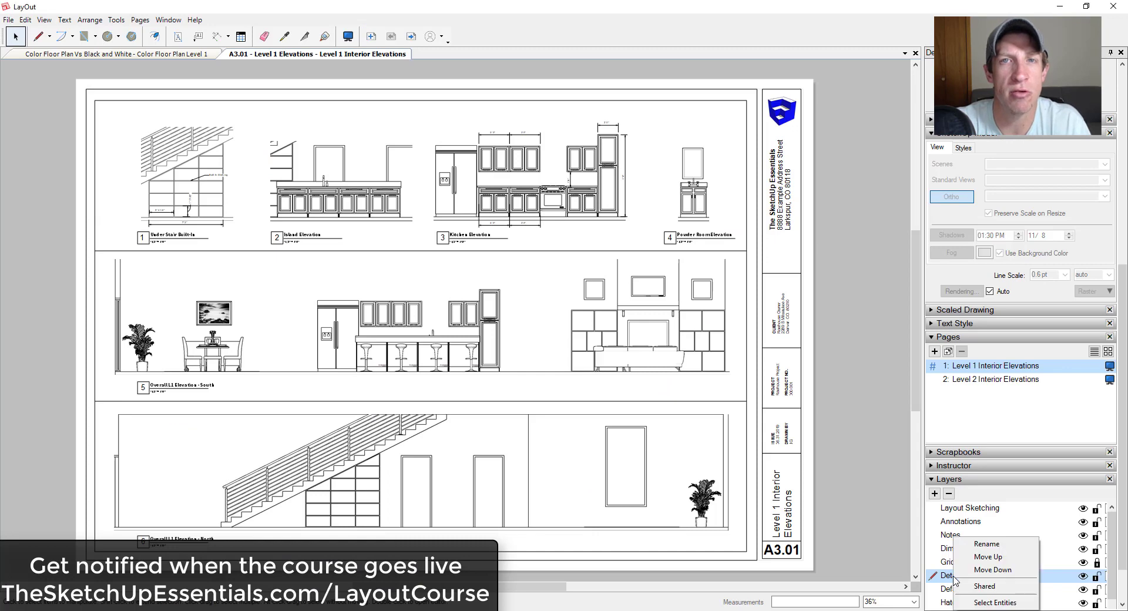
pyautogui.click(978, 603)
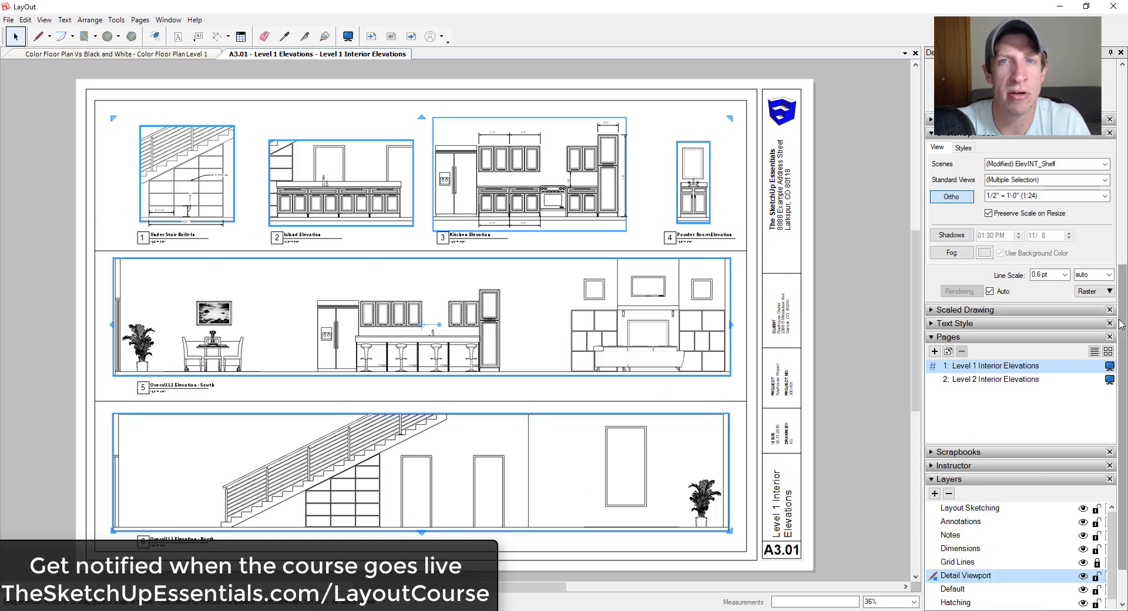
pyautogui.scroll(2, 1123, 321)
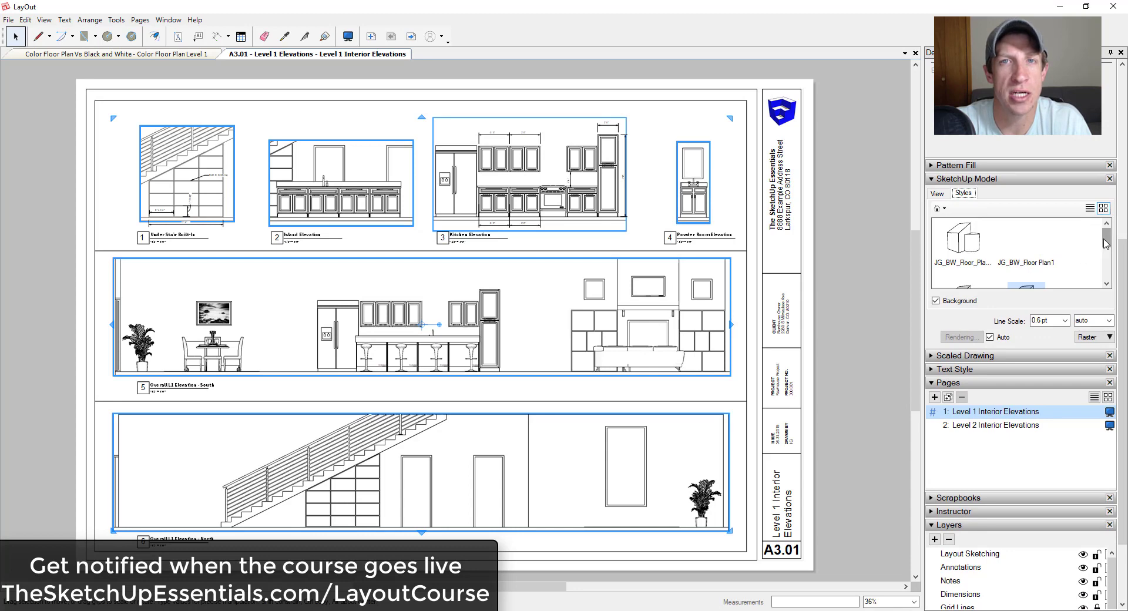
pyautogui.moveTo(1105, 239); pyautogui.dragTo(1105, 259)
pyautogui.click(947, 238)
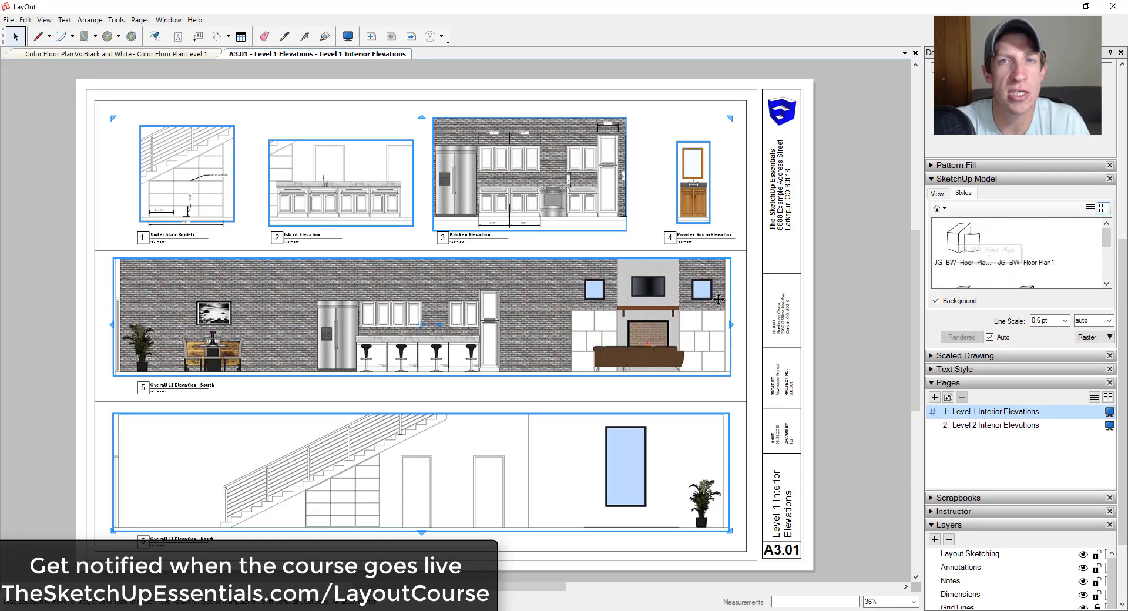
# Set the line scale of the selected elevation viewports to 1 pt.
pyautogui.moveTo(712, 320); pyautogui.dragTo(758, 325, button='middle')
pyautogui.click(1065, 321)
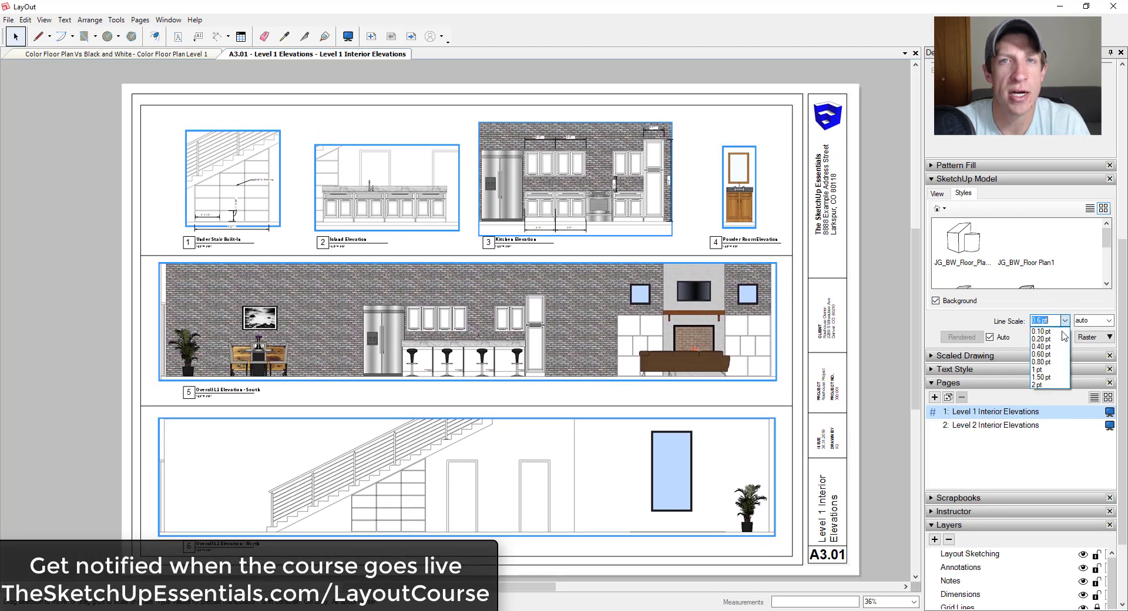
pyautogui.click(1045, 371)
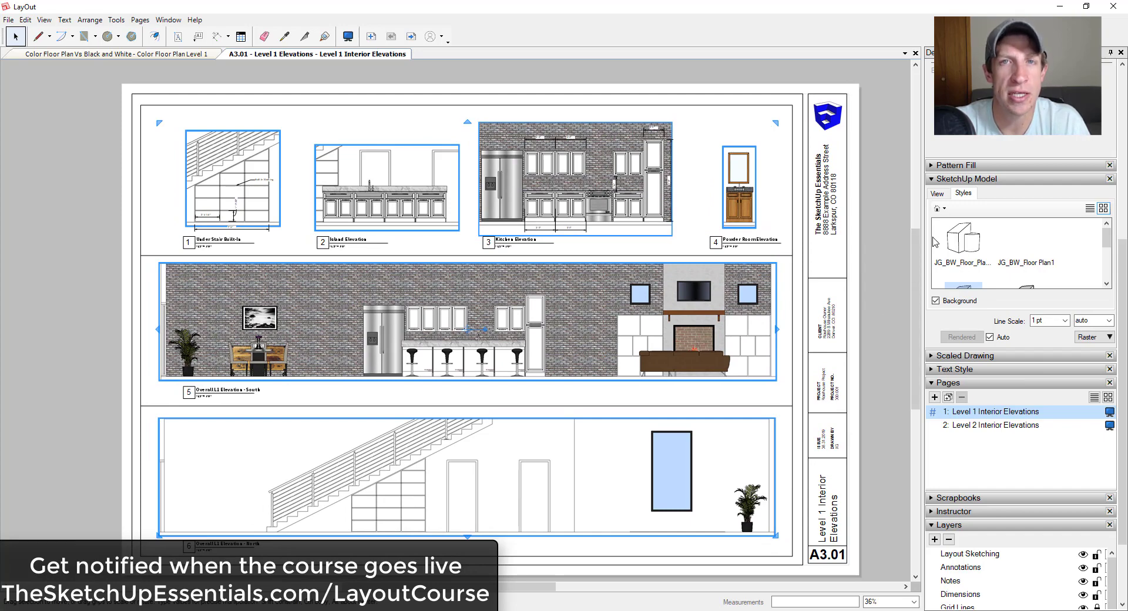
# Open the Color Floor Plan Level 1 document and apply a black-and-white floor plan style to its plan viewport.
pyautogui.click(139, 54)
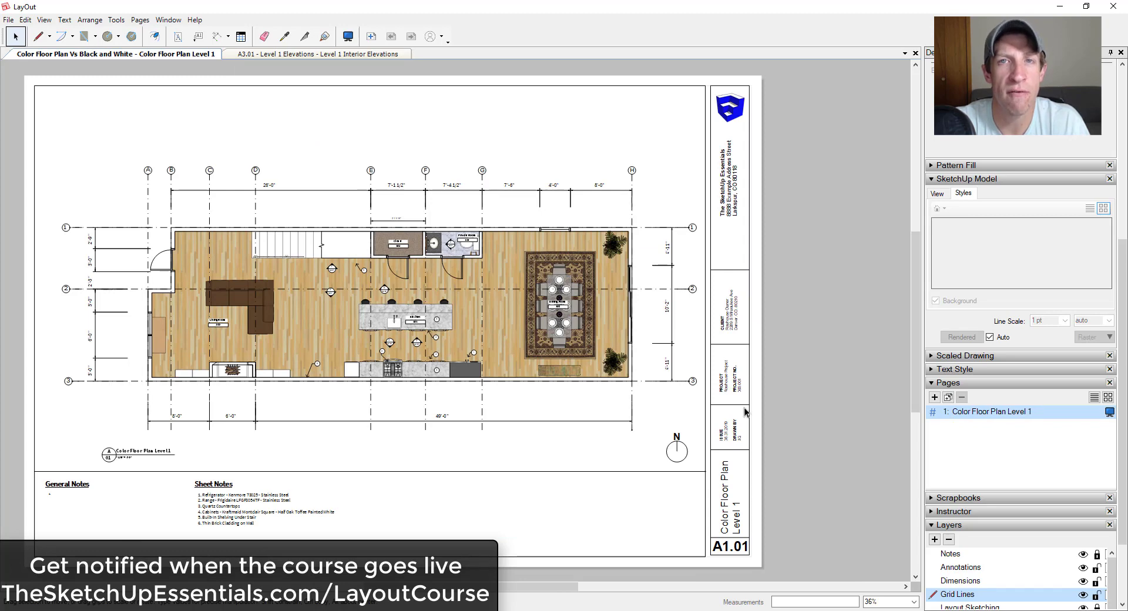
pyautogui.click(640, 376)
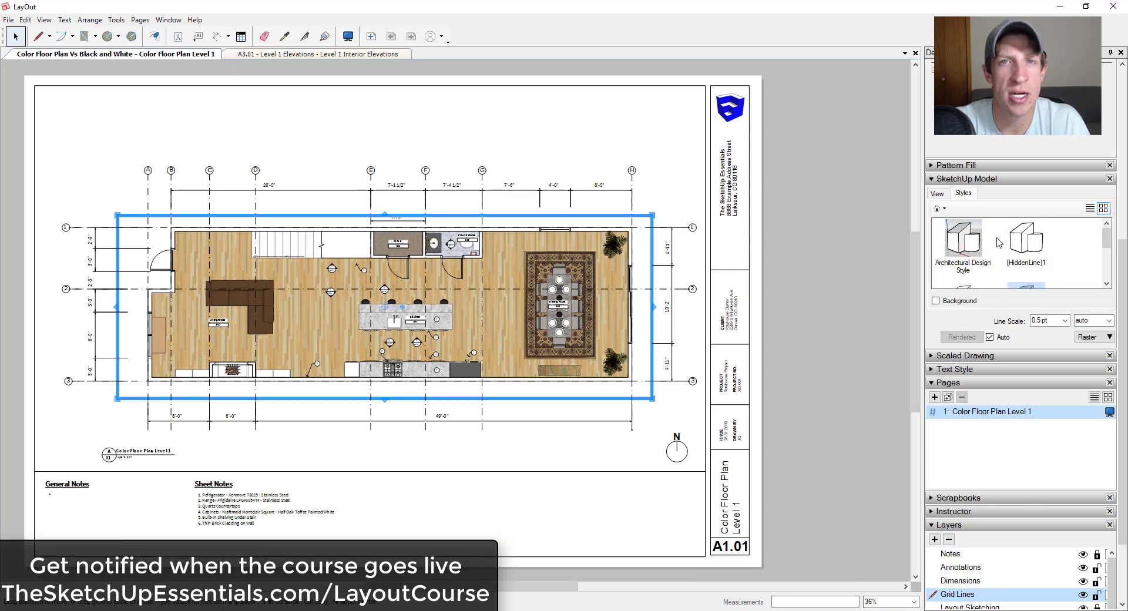
pyautogui.scroll(-1, 1048, 252)
pyautogui.scroll(-1, 1035, 259)
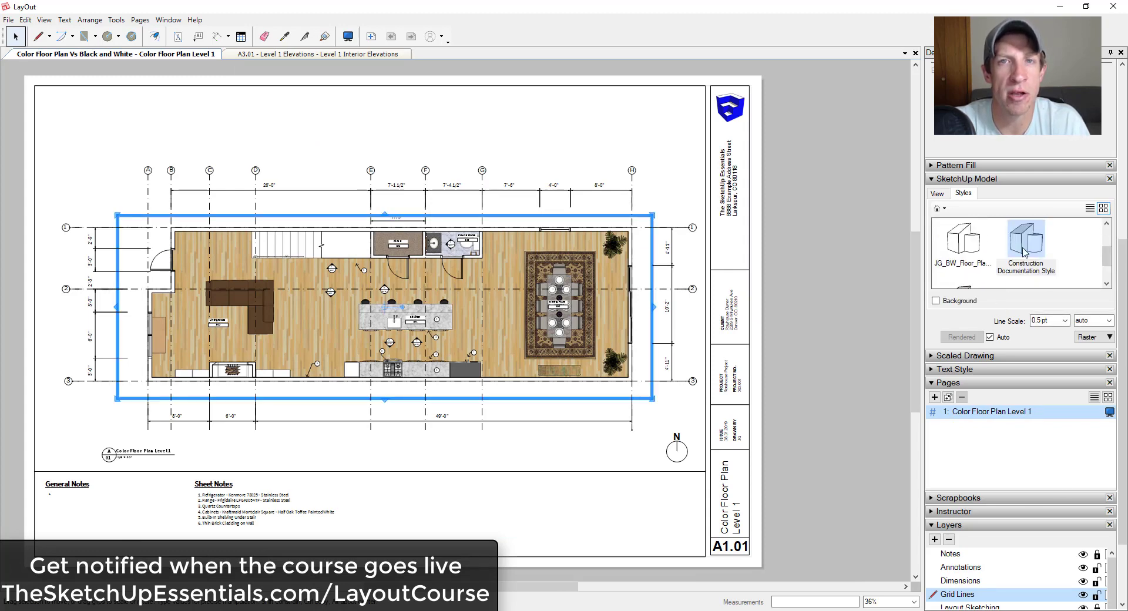
pyautogui.scroll(-1, 1035, 259)
pyautogui.click(963, 241)
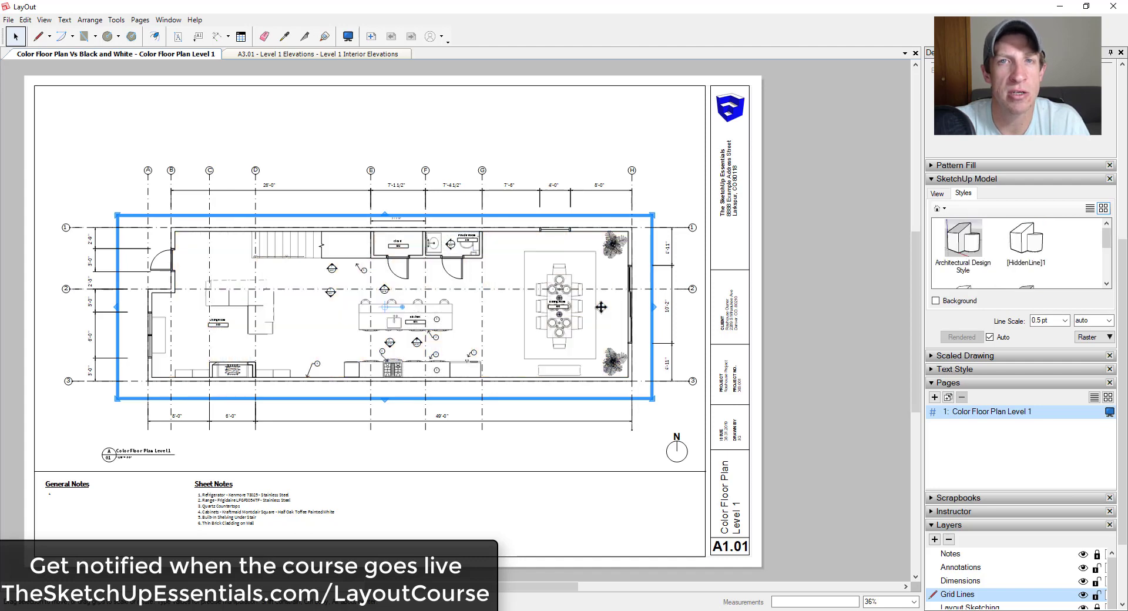
pyautogui.scroll(-1, 1035, 265)
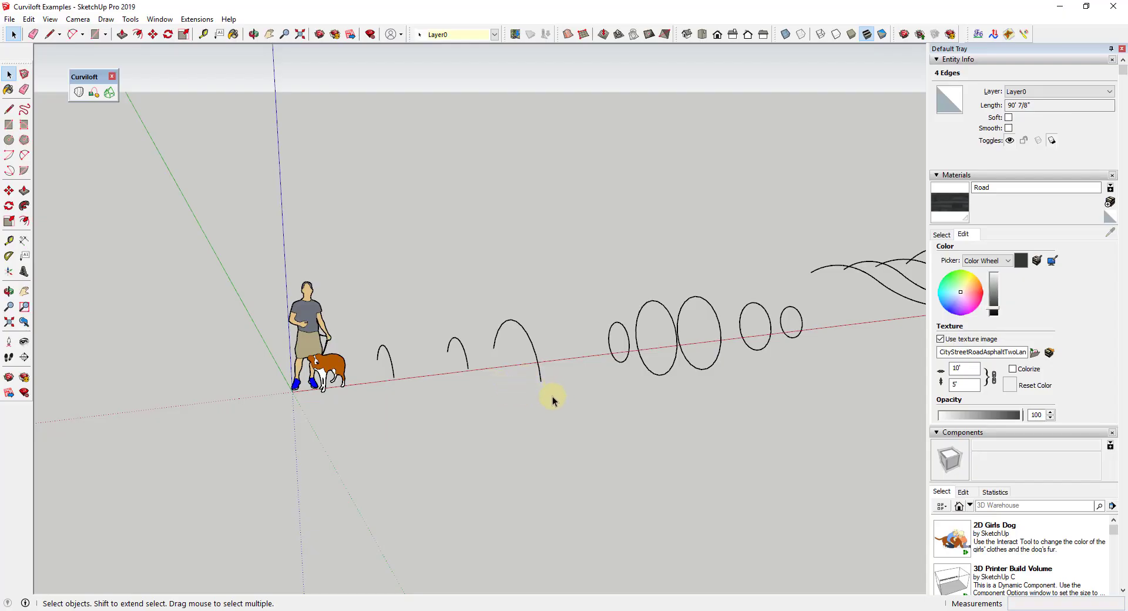
# In SketchUp's Curviloft Examples model, draw a narrow ground rectangle about 9' 9" by 1' 5" in front of the open arcs.
pyautogui.moveTo(552, 397); pyautogui.dragTo(428, 422, button='middle')
pyautogui.press('r')
pyautogui.click(363, 434)
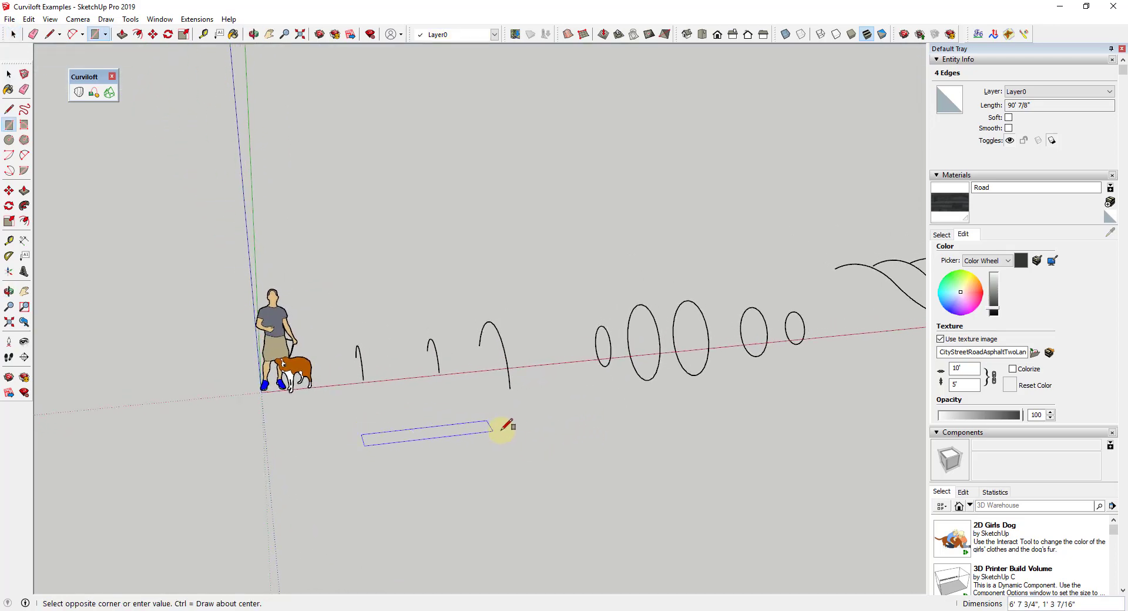
pyautogui.click(550, 422)
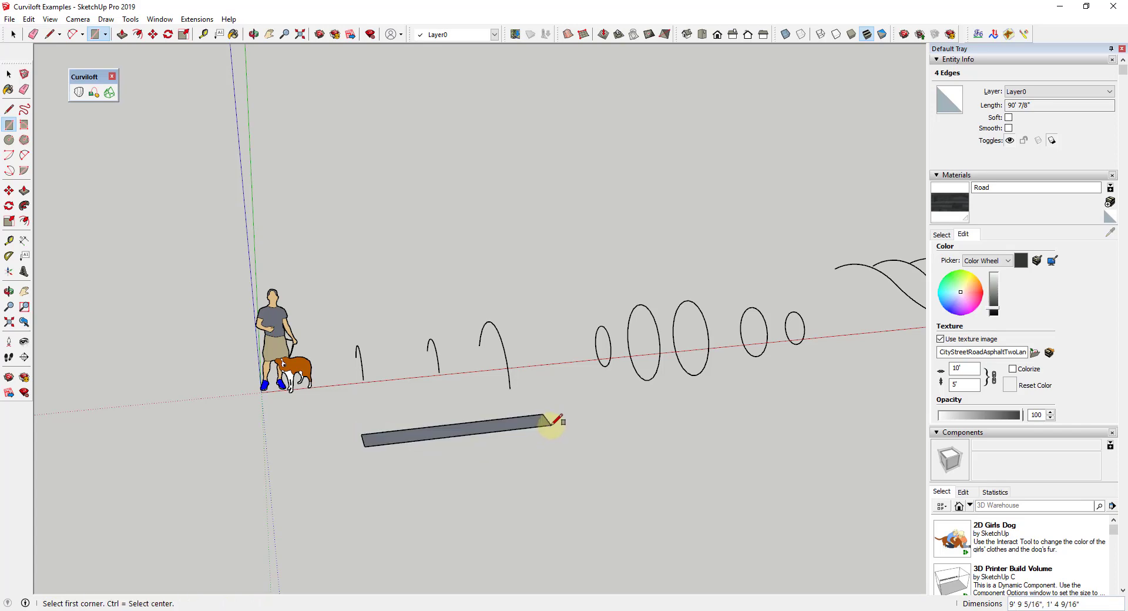
# Push/Pull the rectangle upward about 9' 8" into a straight wall.
pyautogui.press('space')
pyautogui.press('p')
pyautogui.moveTo(513, 427); pyautogui.dragTo(524, 249)
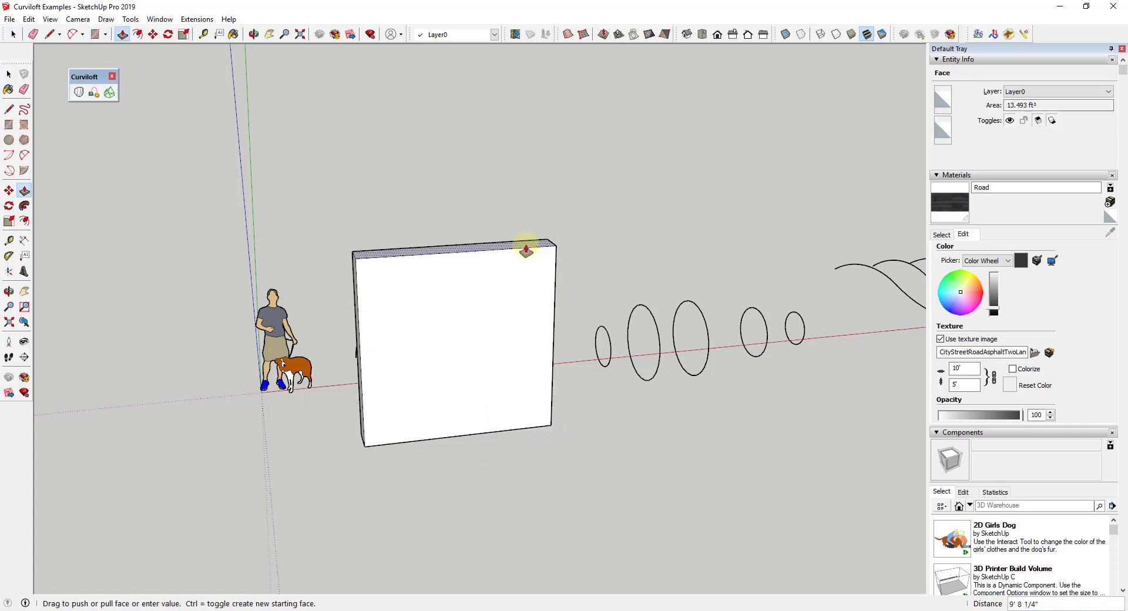
pyautogui.moveTo(627, 298); pyautogui.dragTo(496, 327, button='middle')
pyautogui.press('space')
# Select the entire straight wall and delete it.
pyautogui.moveTo(311, 375); pyautogui.dragTo(539, 319, button='middle')
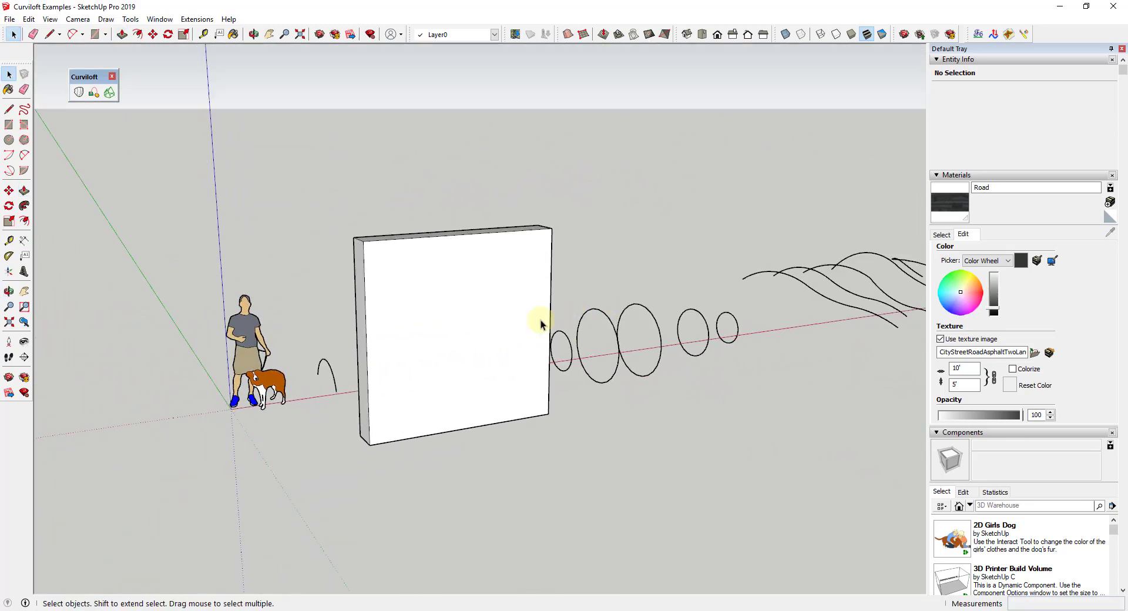
pyautogui.tripleClick(515, 319)
pyautogui.press('Delete')
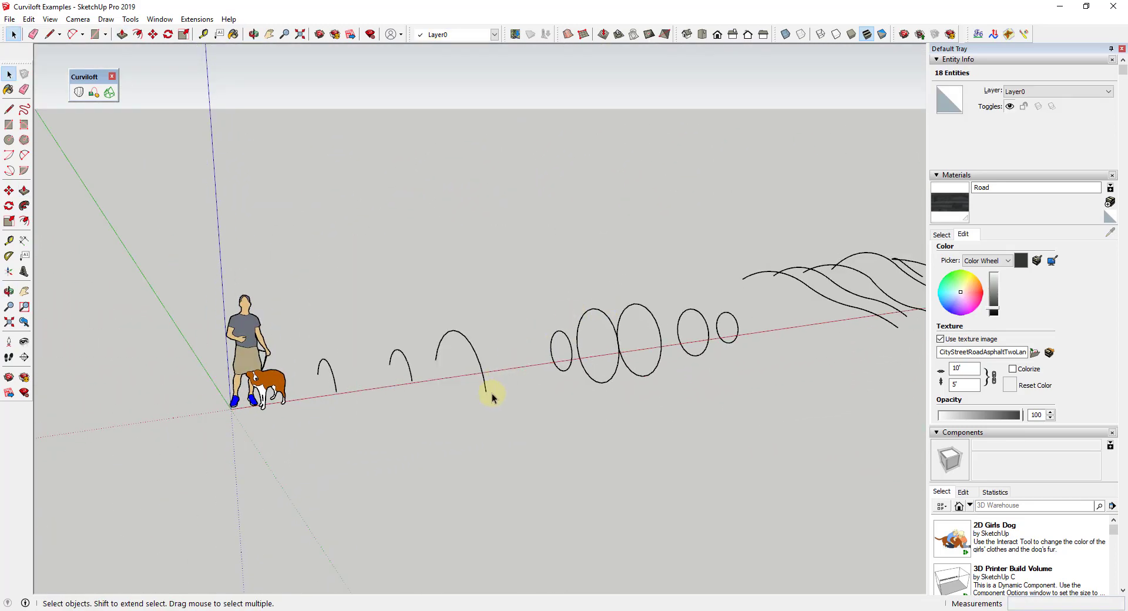
# Draw a two-point arc about 9' 3" long on the ground in front of the open arcs.
pyautogui.moveTo(491, 393); pyautogui.dragTo(432, 463, button='middle')
pyautogui.press('a')
pyautogui.click(389, 486)
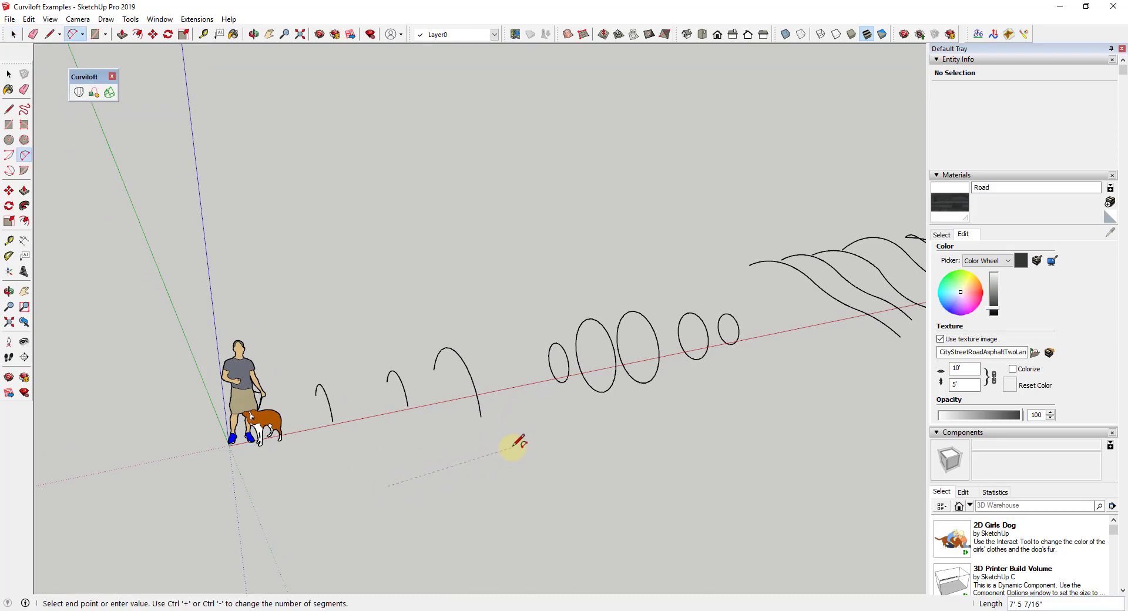
pyautogui.click(527, 453)
pyautogui.click(537, 472)
pyautogui.press('space')
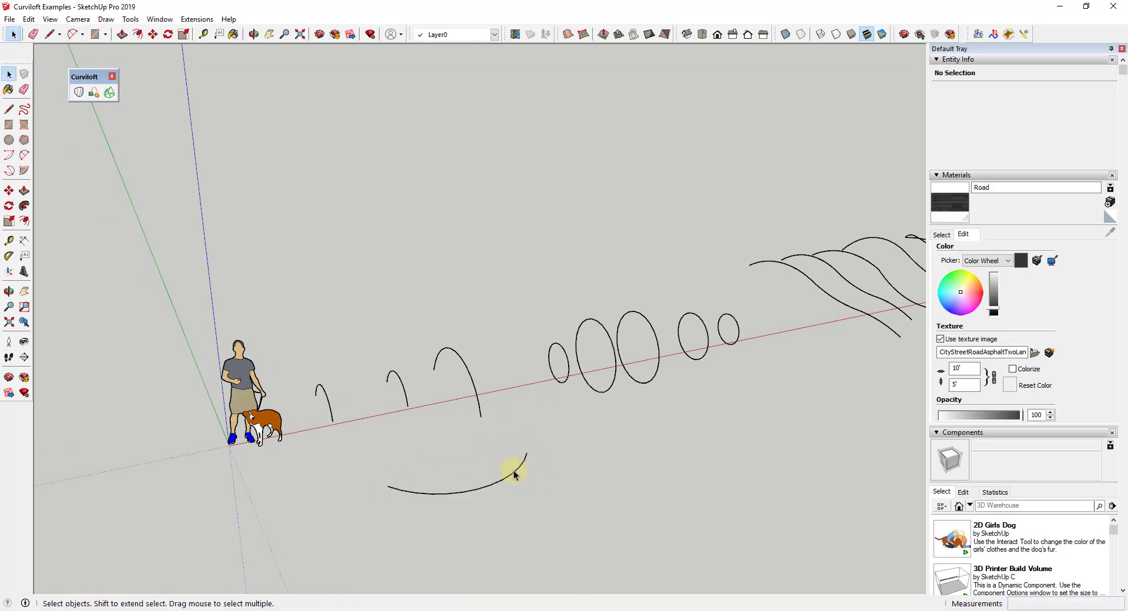
# Offset the ground arc slightly outward to form a second parallel arc.
pyautogui.click(516, 470)
pyautogui.press('f')
pyautogui.click(515, 469)
pyautogui.click(525, 473)
# Draw short lines joining the two parallel arcs at both ends to close the curved profile.
pyautogui.press('l')
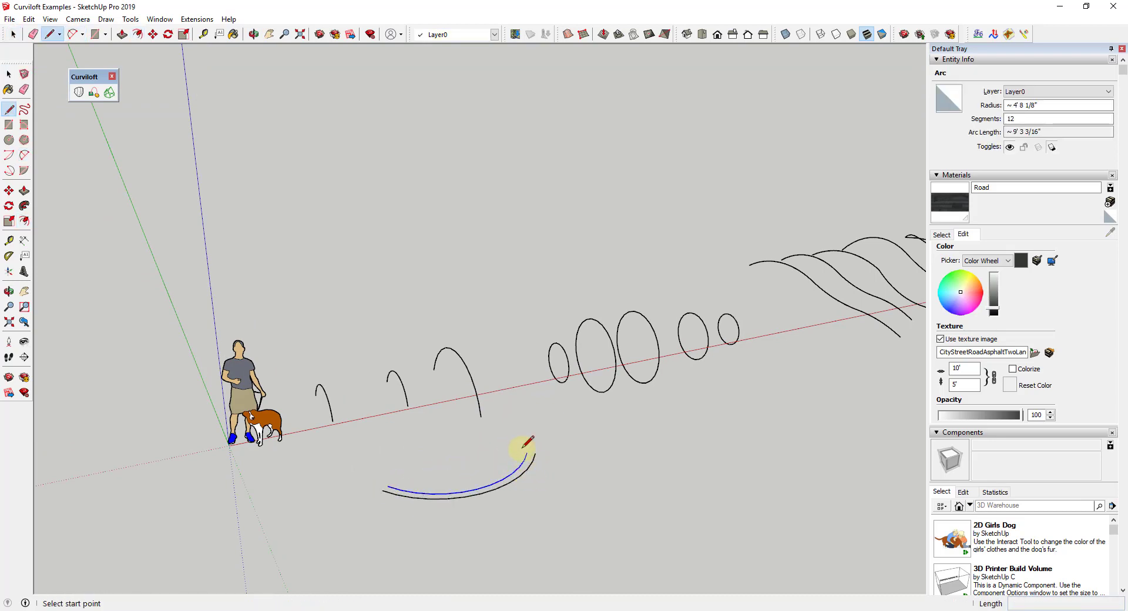
pyautogui.click(532, 460)
pyautogui.click(528, 454)
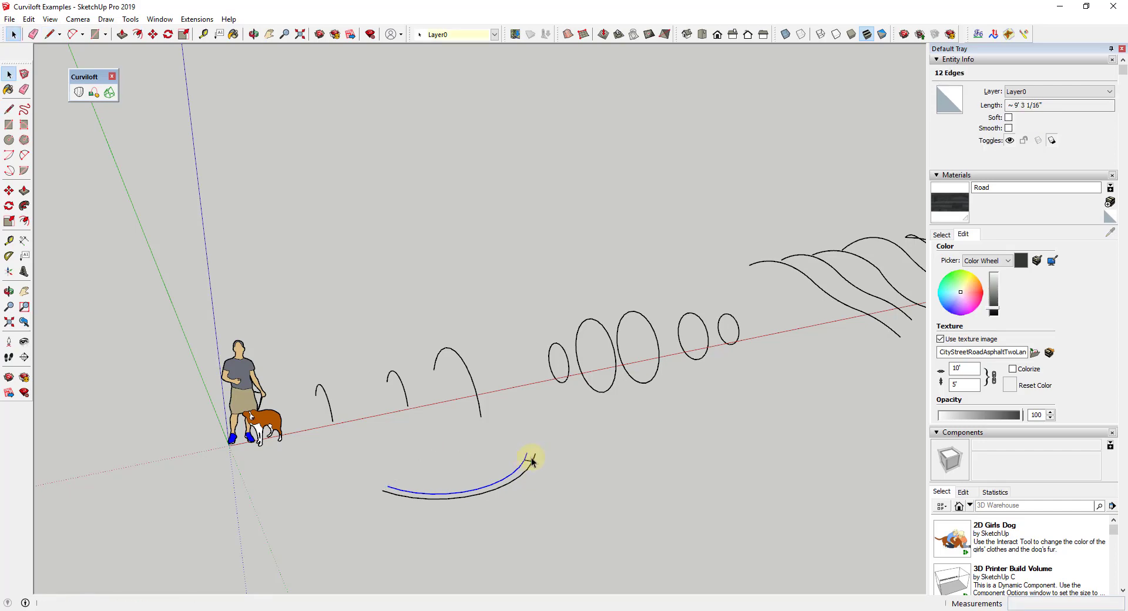
pyautogui.press('space')
pyautogui.press('l')
pyautogui.click(388, 487)
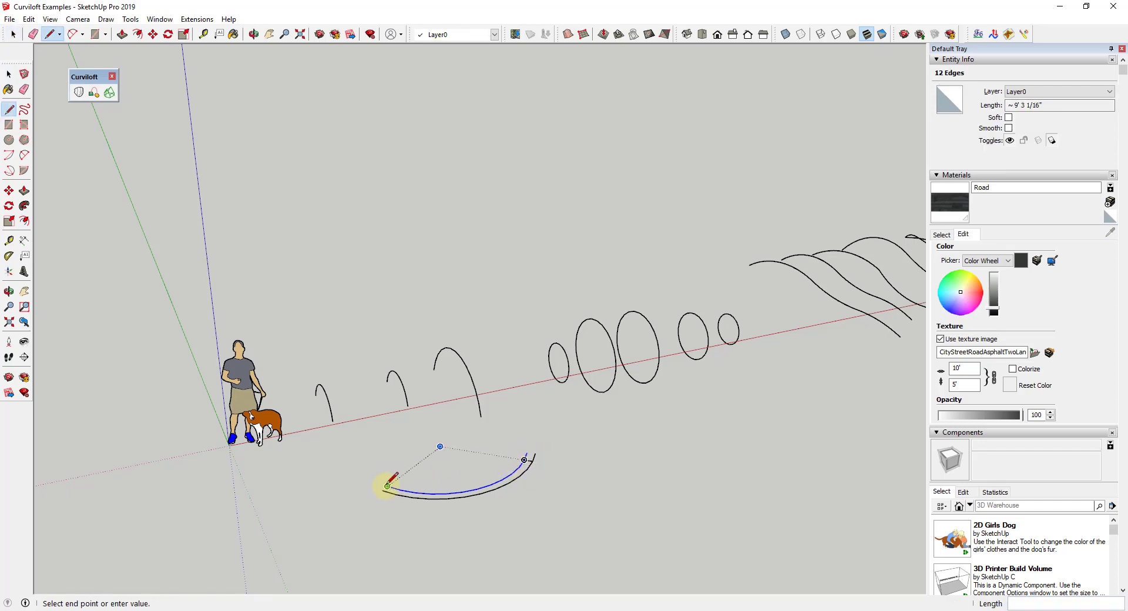
pyautogui.click(383, 492)
pyautogui.press('space')
# Push/Pull the curved profile upward about 6' 11" into a curved wall.
pyautogui.scroll(2, 388, 490)
pyautogui.press('p')
pyautogui.click(473, 501)
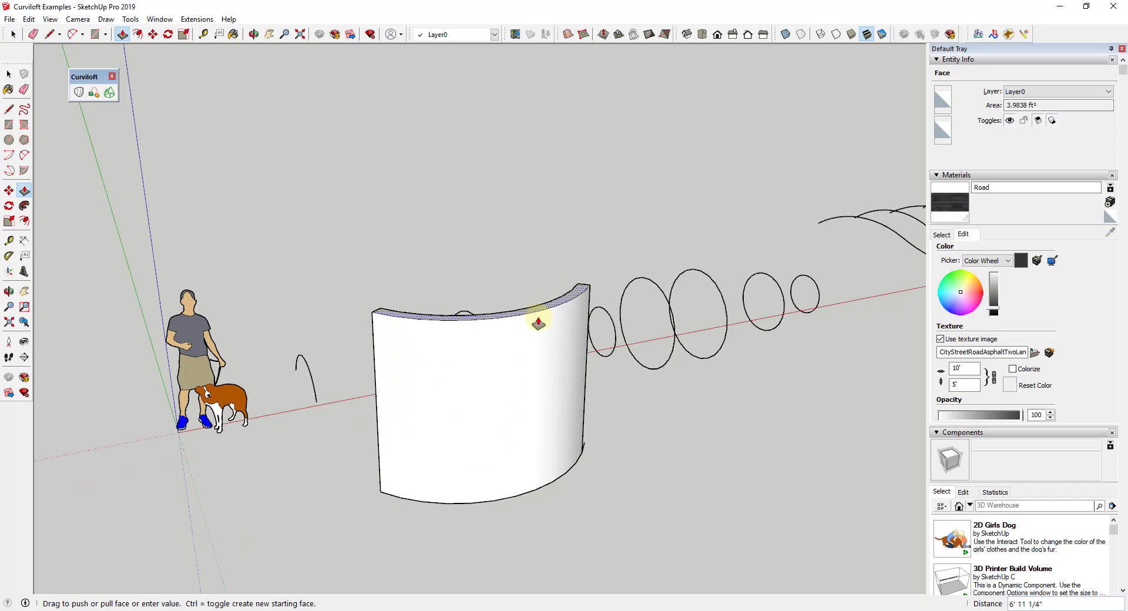
pyautogui.click(539, 323)
pyautogui.press('space')
# Select all the geometry of the curved wall and delete it.
pyautogui.click(350, 387)
pyautogui.tripleClick(519, 395)
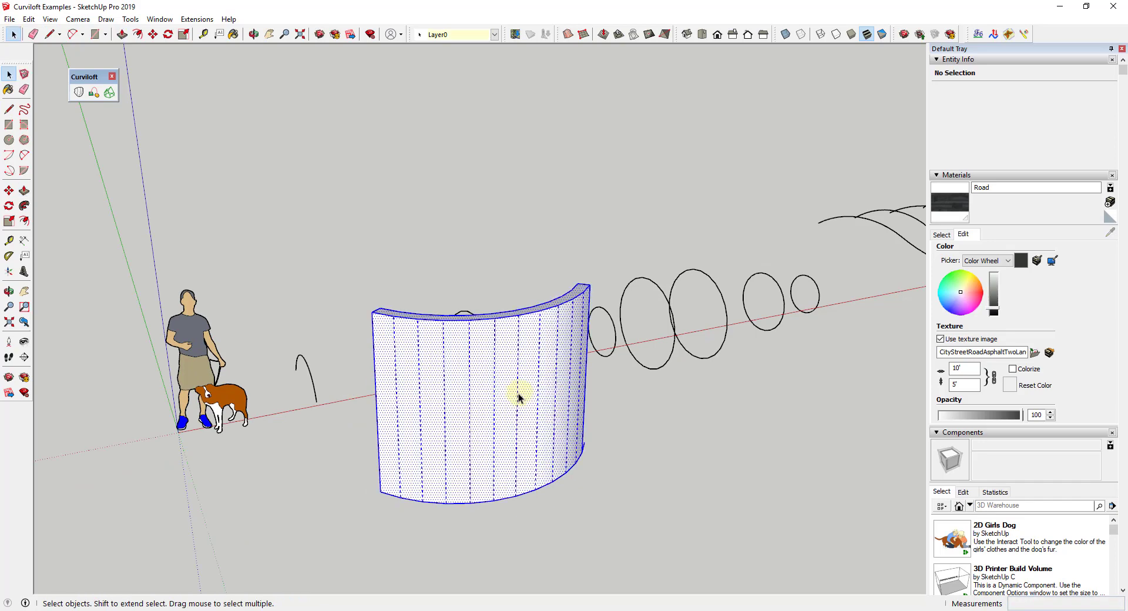
pyautogui.press('Delete')
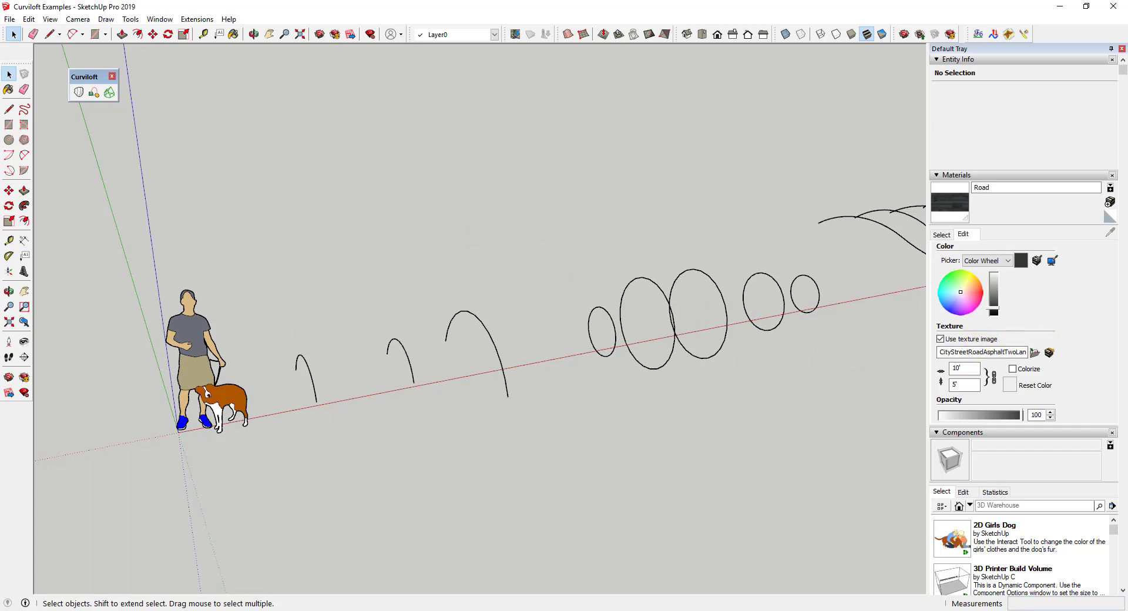
# Select the three separate arcs beside the human figure and connect them with Curviloft's Loft by Spline.
pyautogui.scroll(-2, 606, 398)
pyautogui.scroll(2, 418, 412)
pyautogui.moveTo(580, 373); pyautogui.dragTo(564, 356, button='middle')
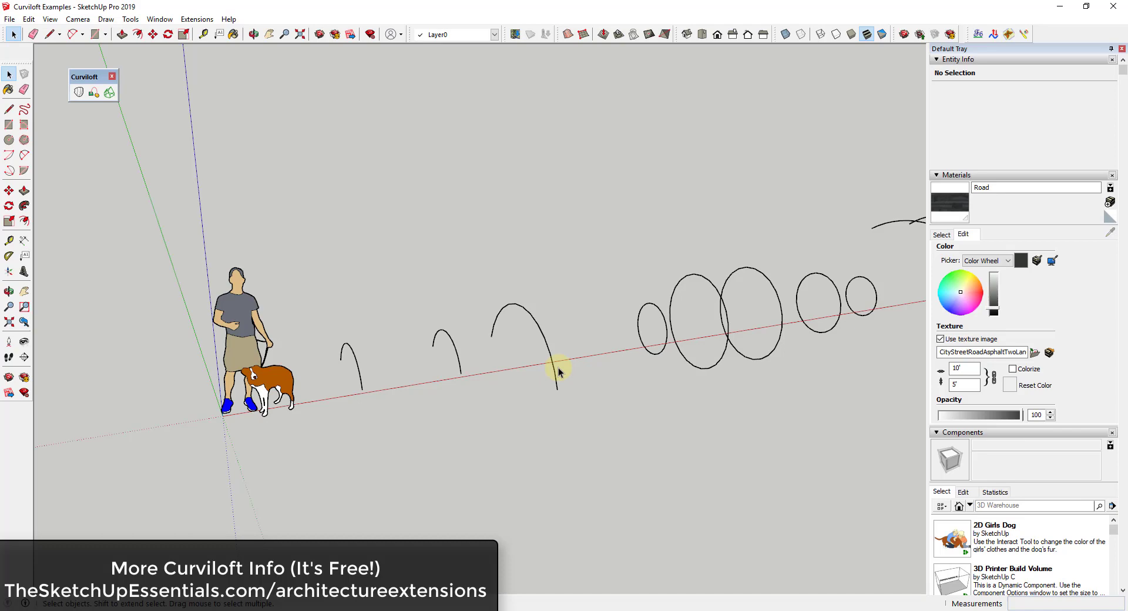
pyautogui.moveTo(548, 363); pyautogui.dragTo(590, 301, button='middle')
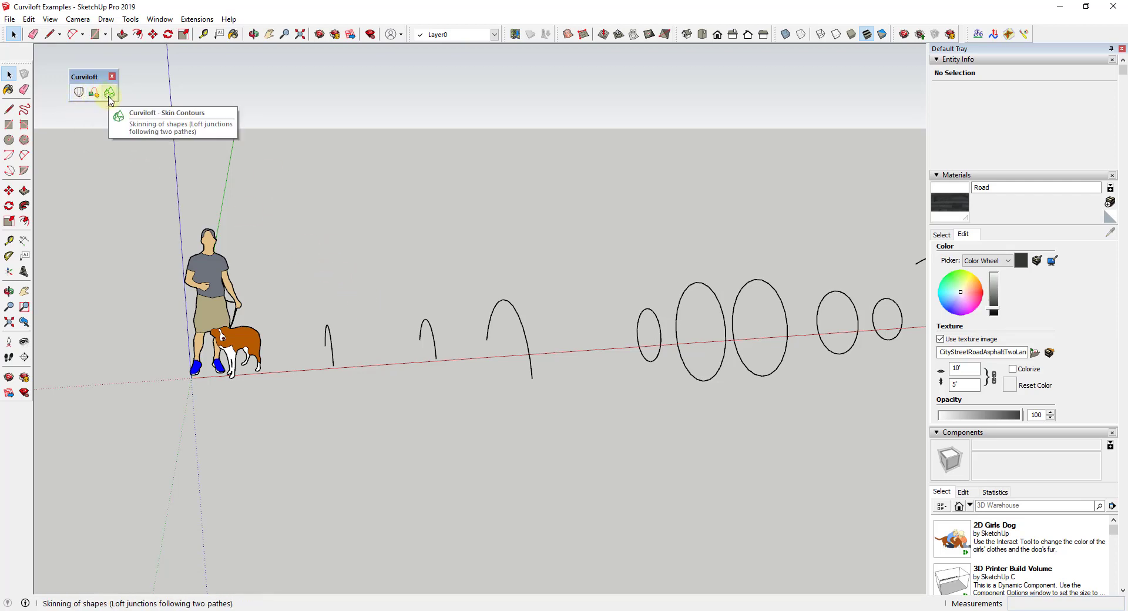
pyautogui.moveTo(438, 269); pyautogui.dragTo(446, 295, button='middle')
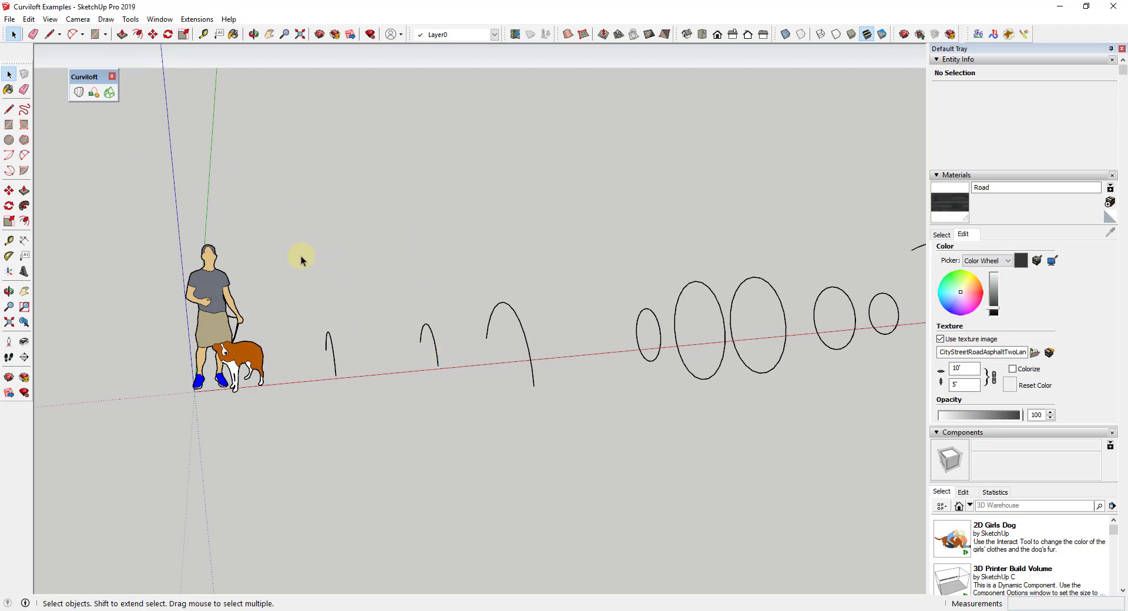
pyautogui.moveTo(289, 243); pyautogui.dragTo(568, 431)
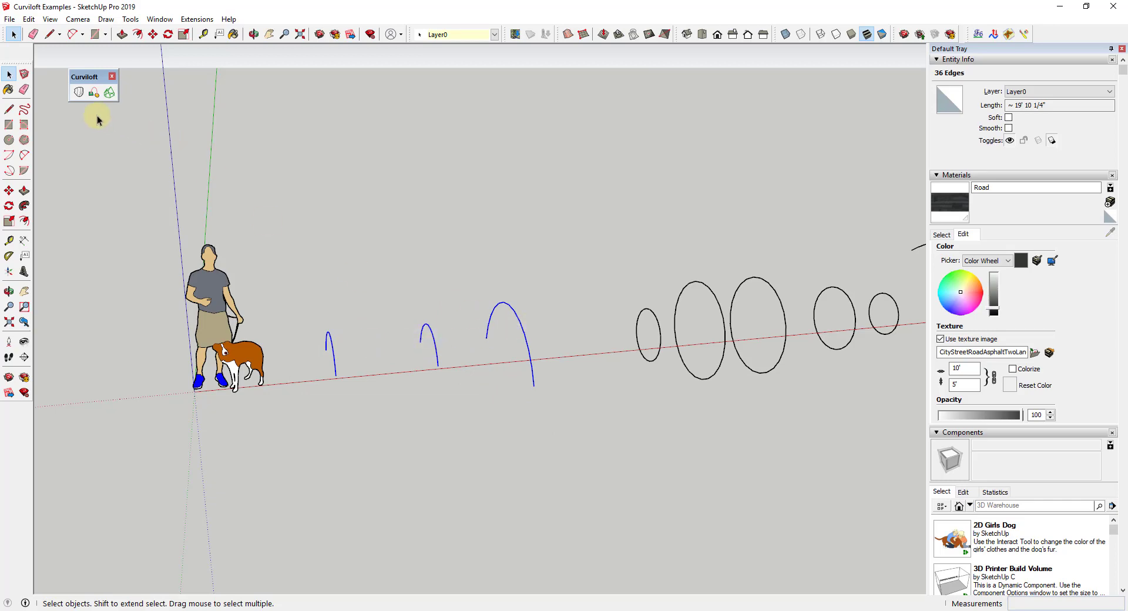
pyautogui.click(79, 93)
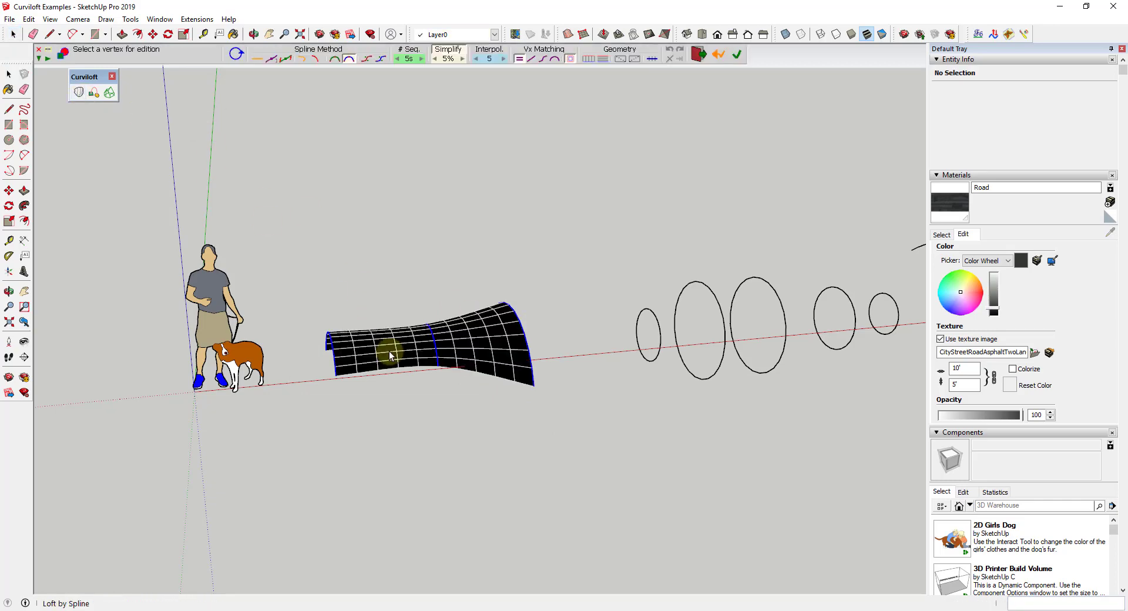
# Set the arc loft to 10 segments and its interpolation value to 4.
pyautogui.scroll(3, 497, 390)
pyautogui.moveTo(365, 380); pyautogui.dragTo(503, 456, button='middle')
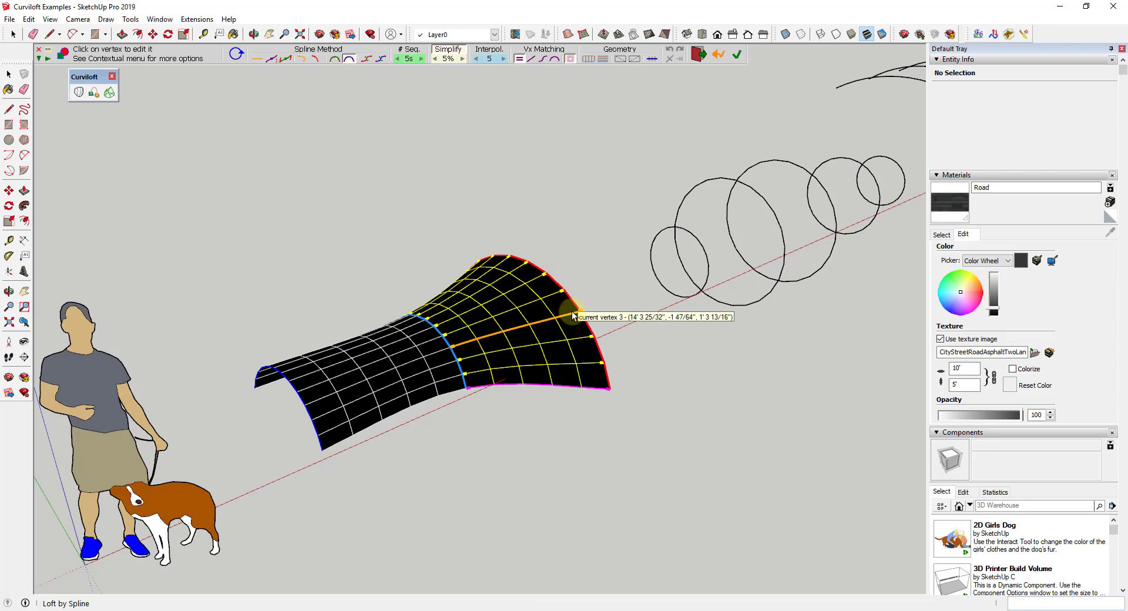
pyautogui.click(421, 59)
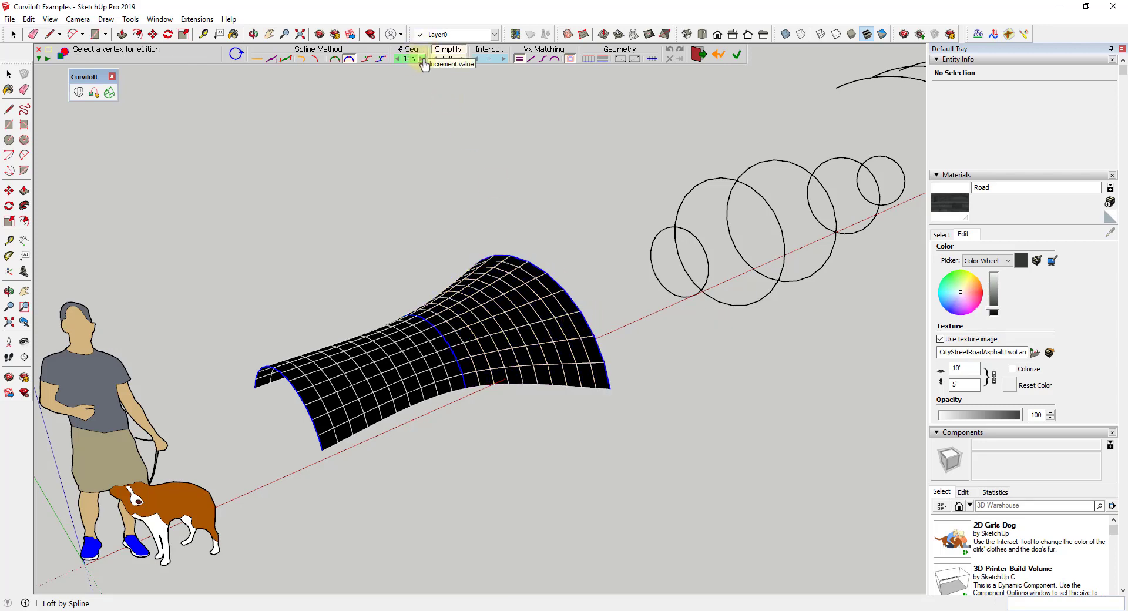
pyautogui.click(483, 52)
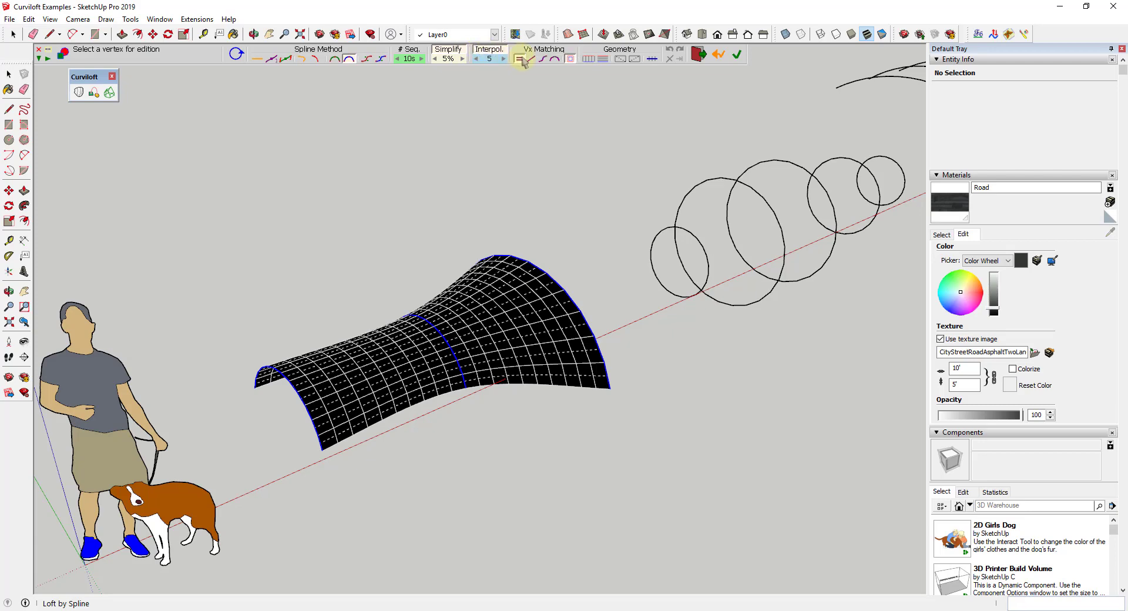
pyautogui.click(504, 59)
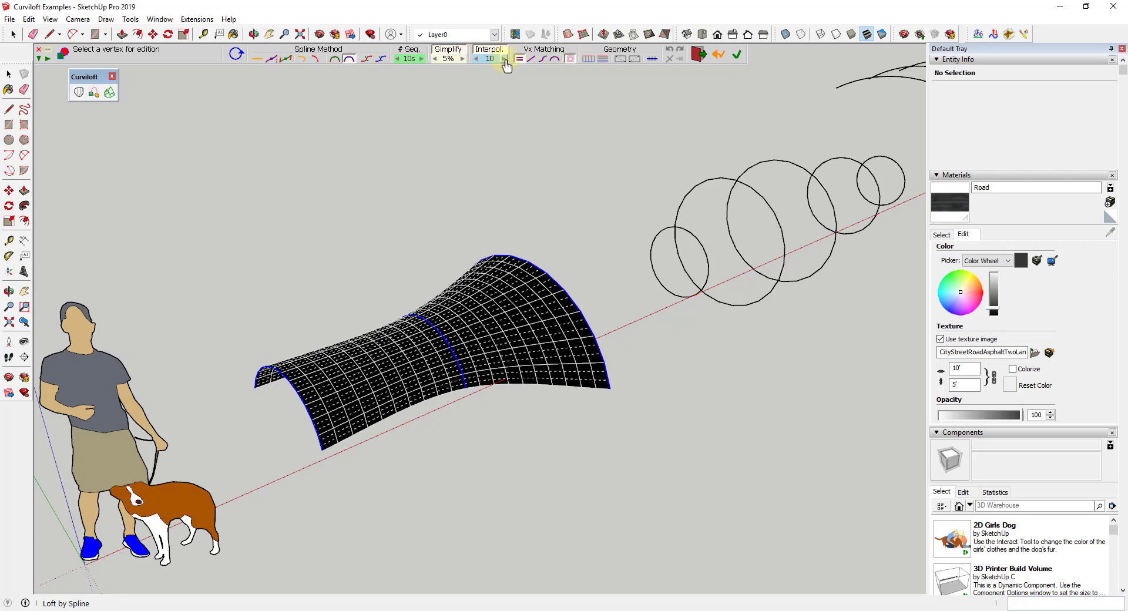
pyautogui.click(476, 59)
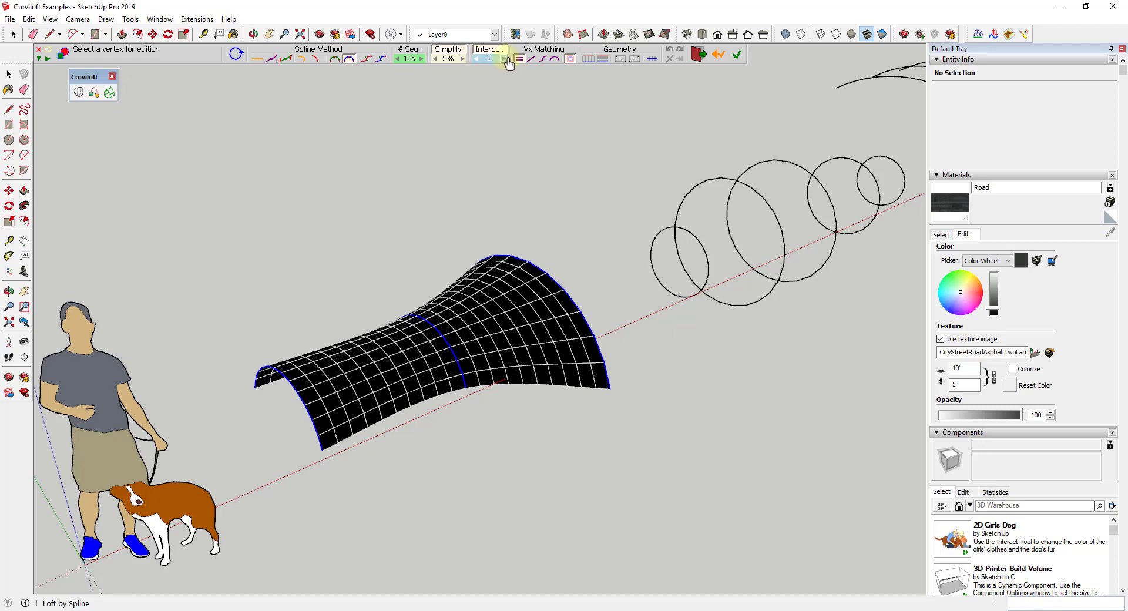
pyautogui.click(477, 59)
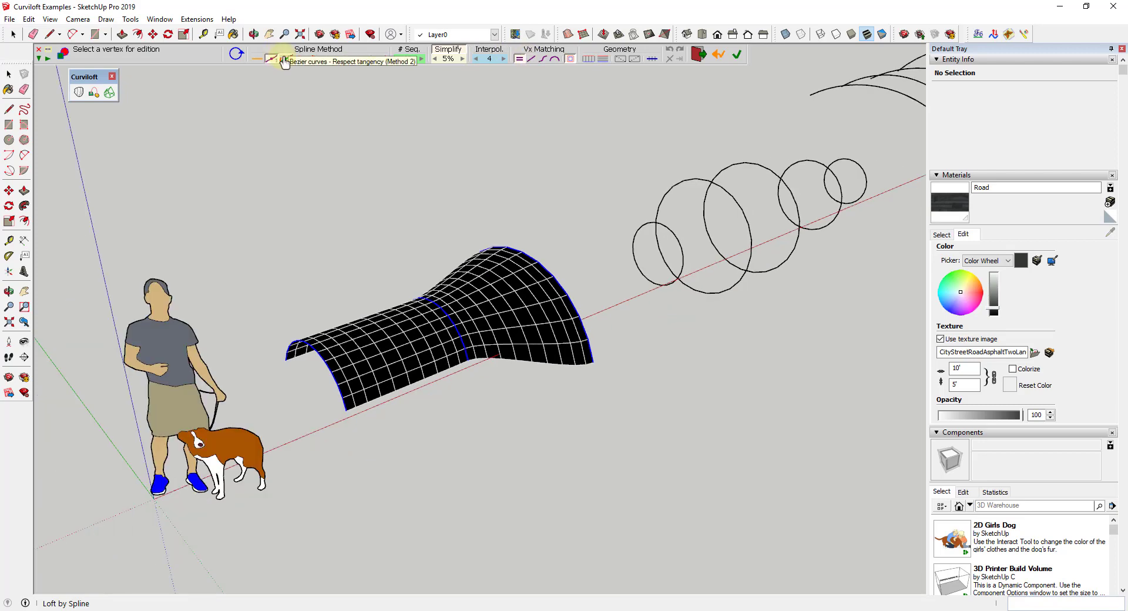
# Try several alternative spline methods on the arc loft and restore the initial method.
pyautogui.click(285, 58)
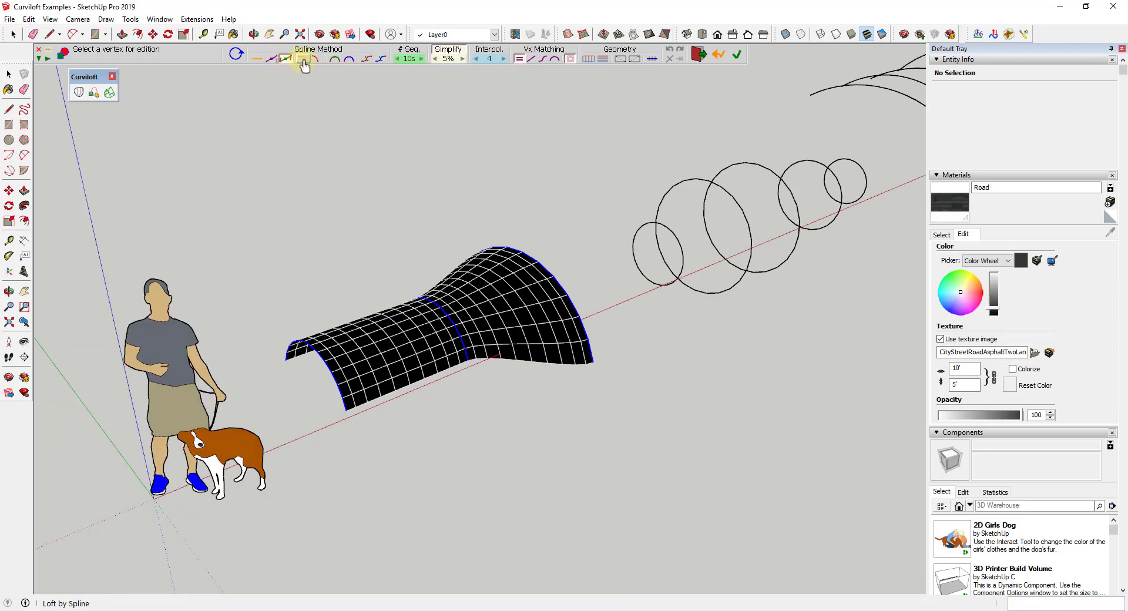
pyautogui.click(302, 60)
pyautogui.click(316, 60)
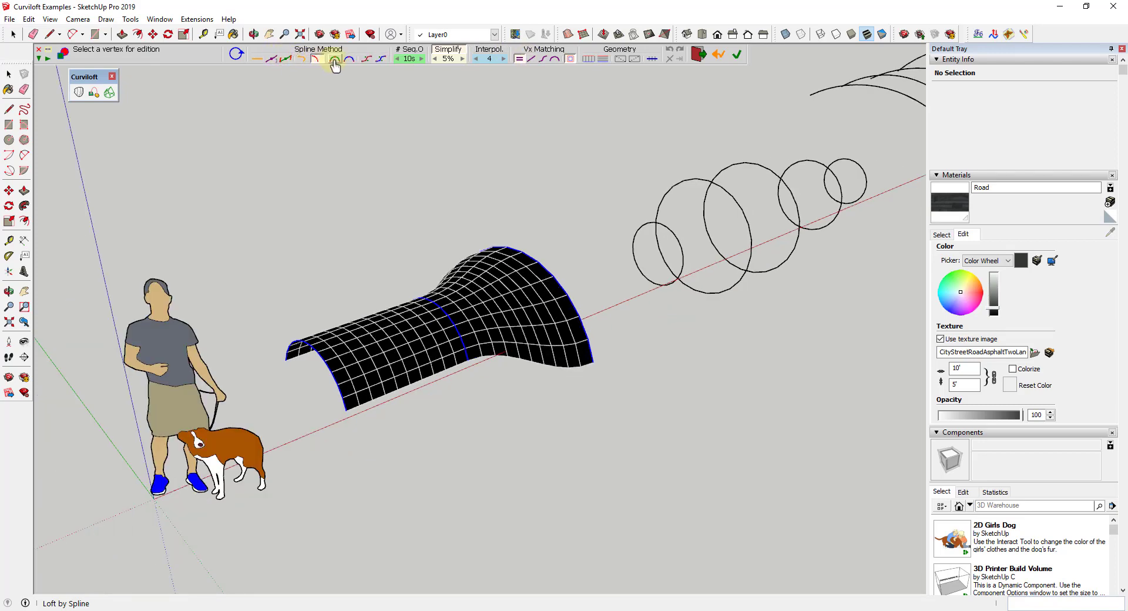
pyautogui.click(349, 60)
# Generate the lofted surface across the three arcs and finish the loft command.
pyautogui.moveTo(662, 284); pyautogui.dragTo(349, 391, button='middle')
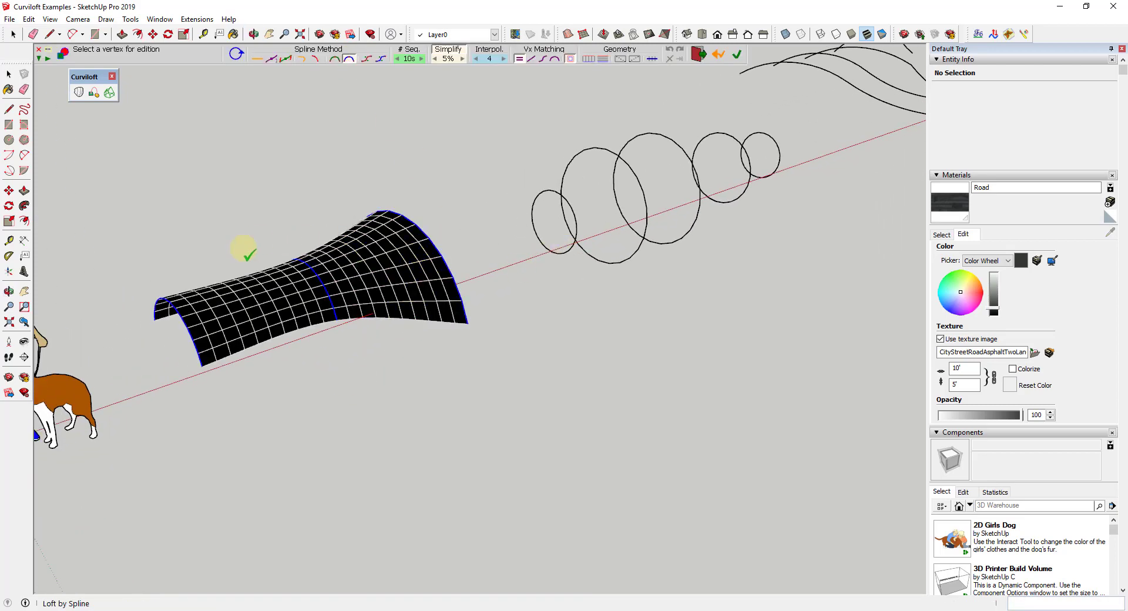
pyautogui.click(328, 377)
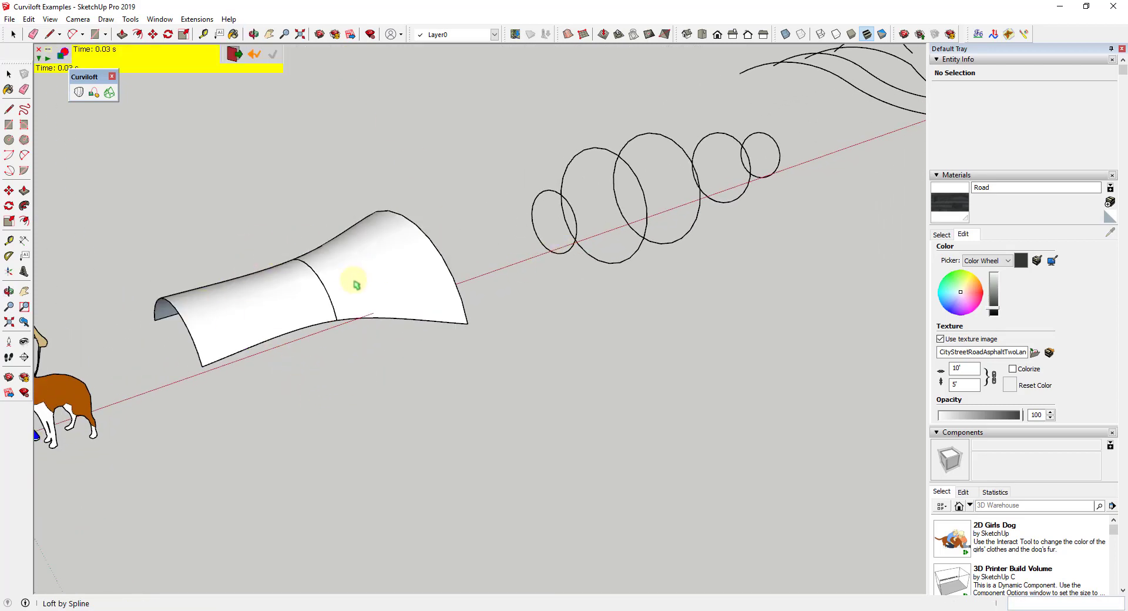
pyautogui.moveTo(353, 282); pyautogui.dragTo(253, 387, button='middle')
pyautogui.click(207, 282)
# Select the five circles along the red axis and connect them with Loft by Spline.
pyautogui.moveTo(207, 282); pyautogui.dragTo(303, 241, button='middle')
pyautogui.moveTo(302, 176); pyautogui.dragTo(644, 373)
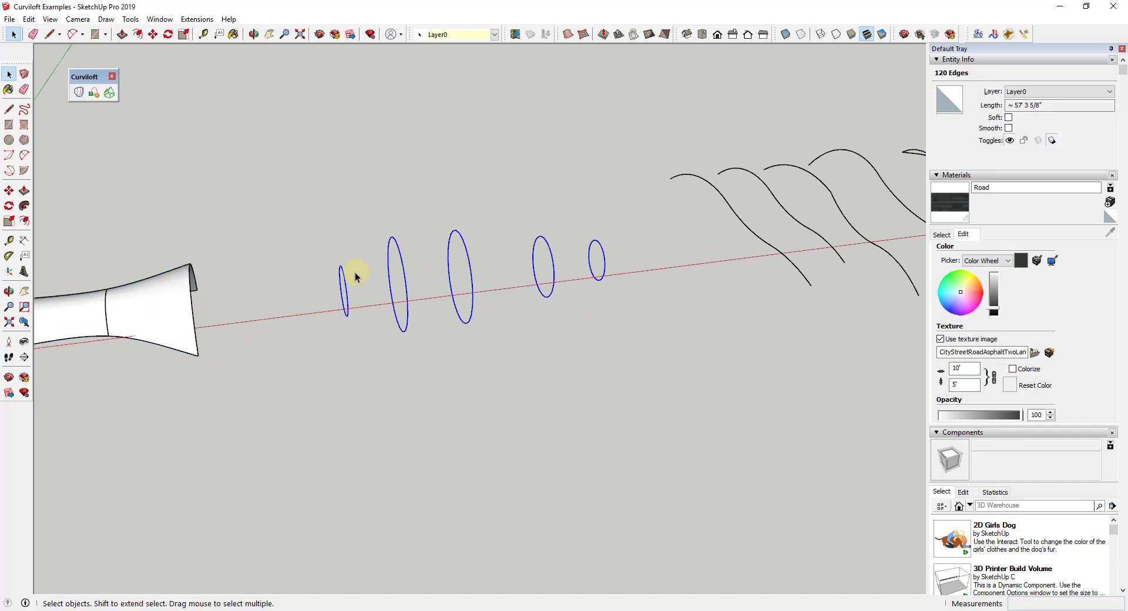
pyautogui.click(79, 92)
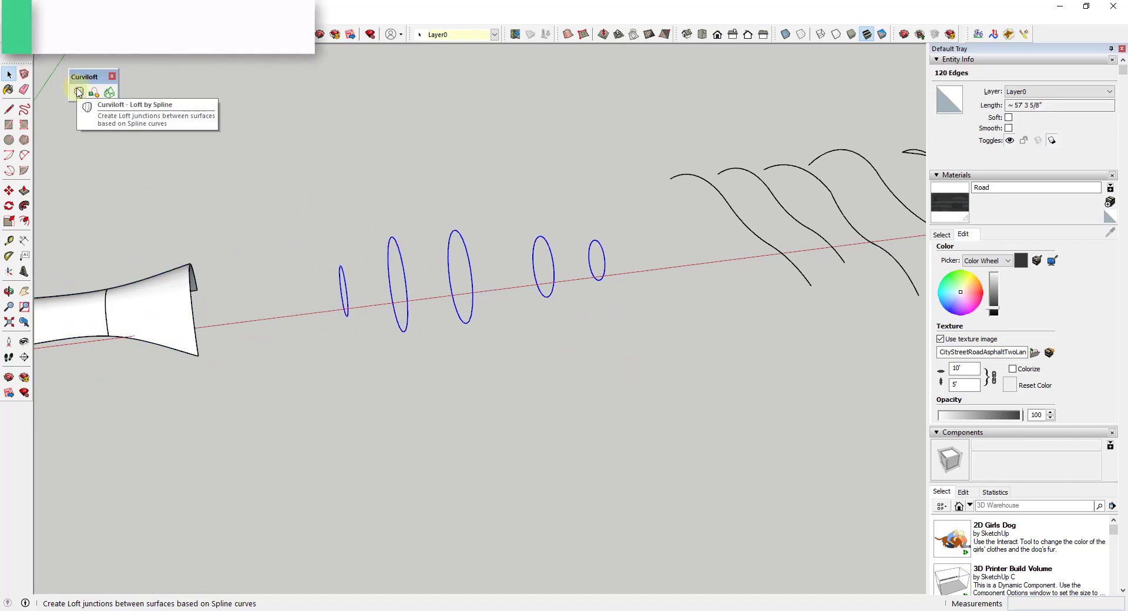
pyautogui.moveTo(574, 327); pyautogui.dragTo(297, 327, button='middle')
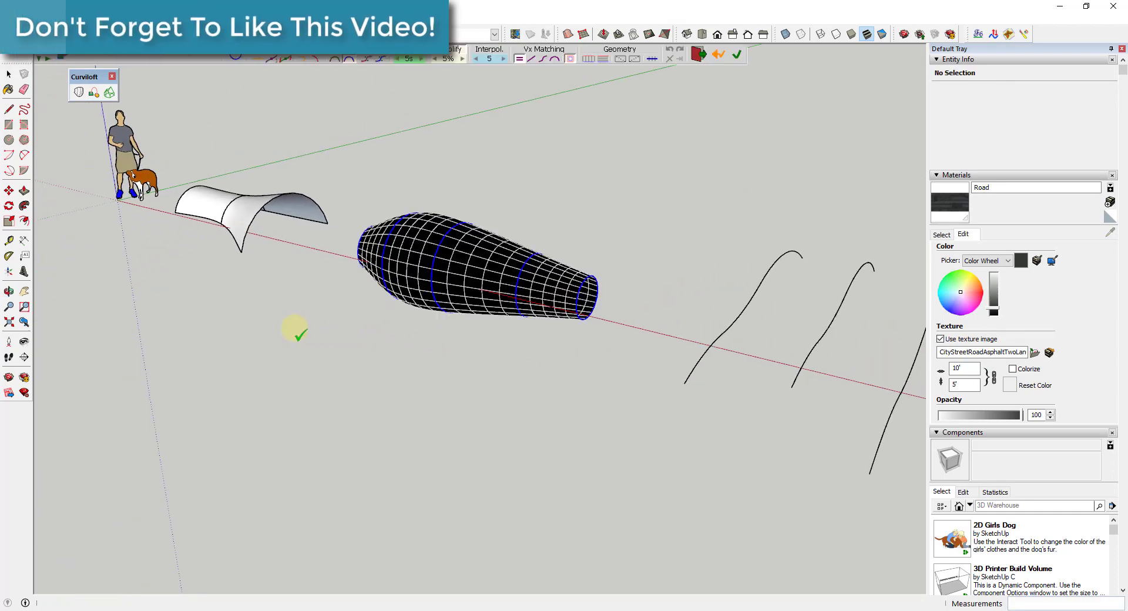
pyautogui.scroll(5, 592, 276)
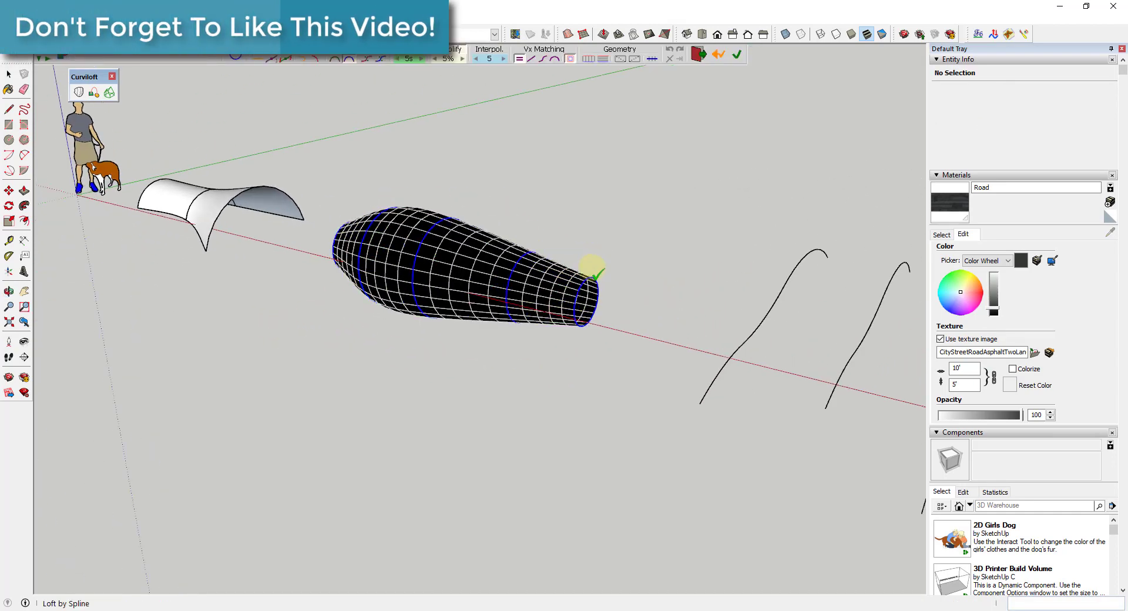
pyautogui.scroll(-3, 529, 294)
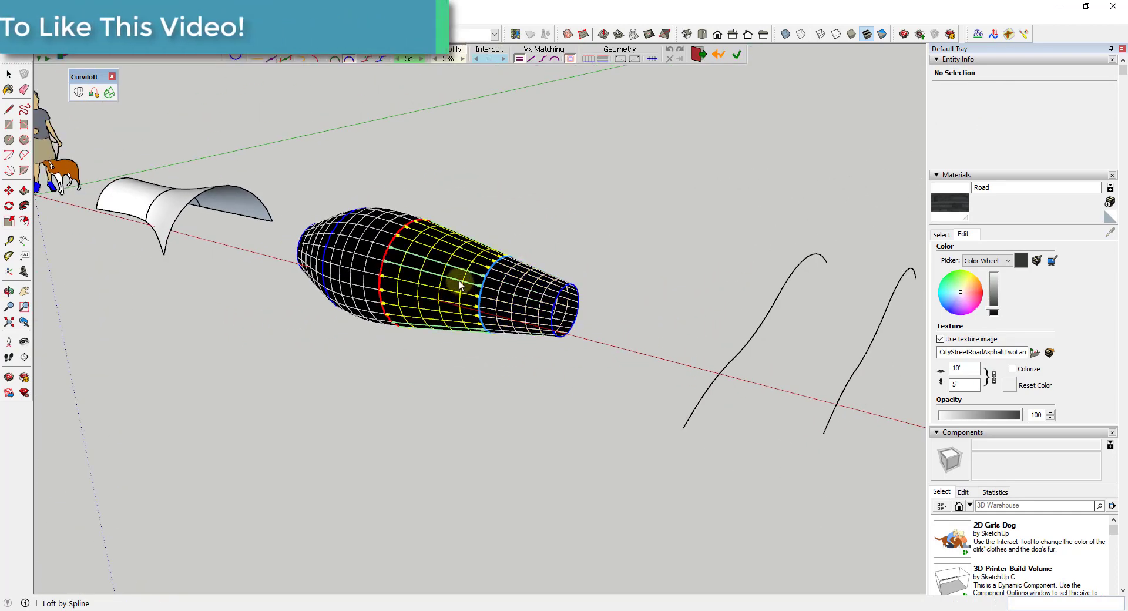
# Edit the junction between the third and fourth circles, setting its twist to 7 multiples of 15°.
pyautogui.click(449, 285)
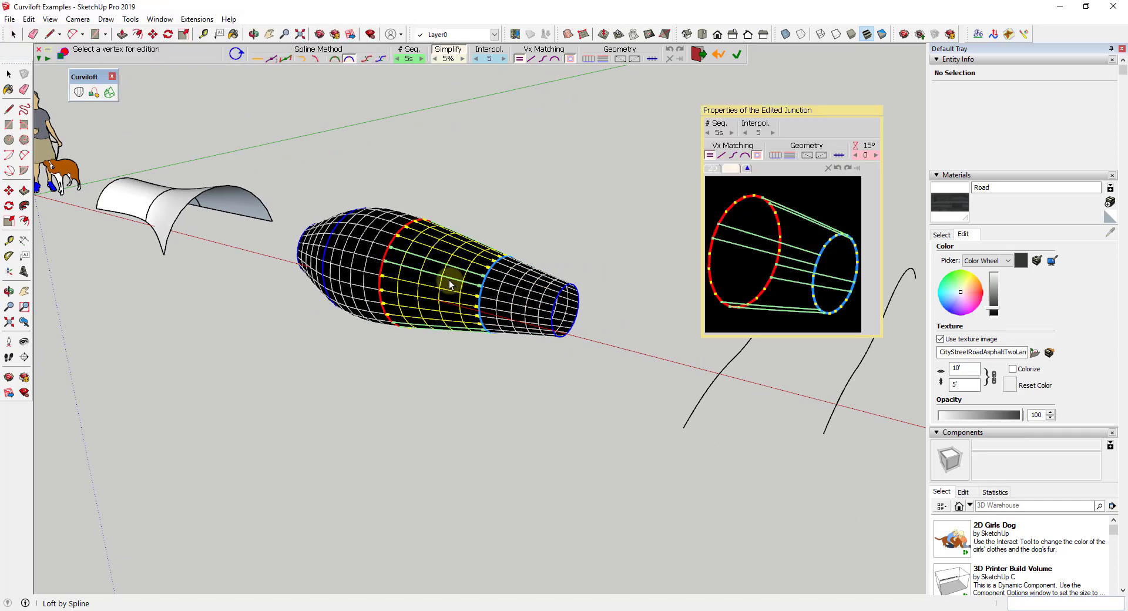
pyautogui.click(873, 158)
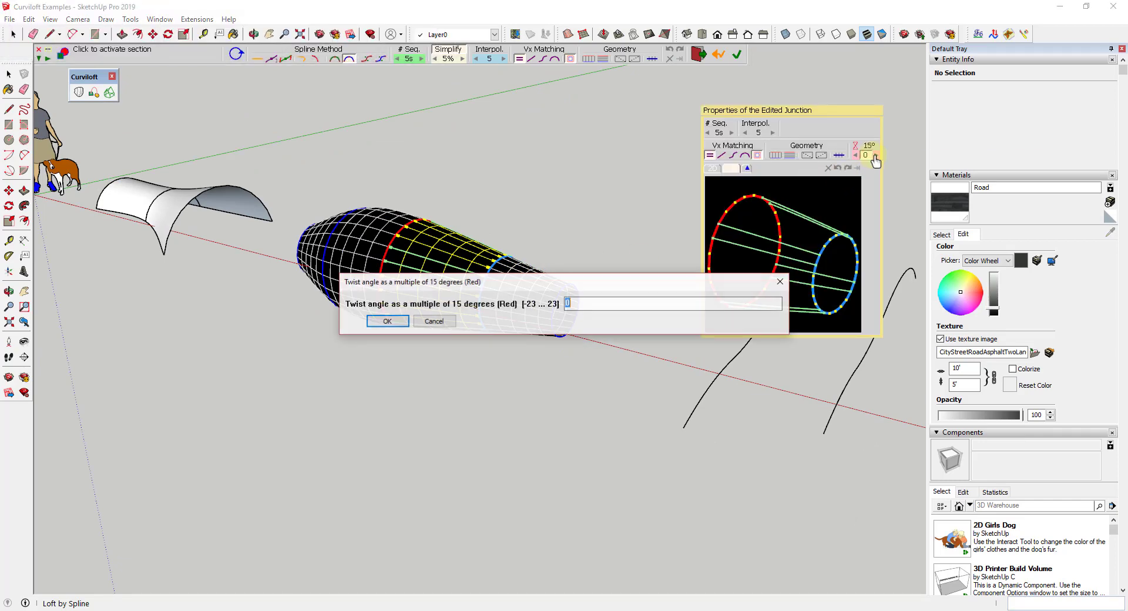
pyautogui.click(388, 321)
pyautogui.click(877, 156)
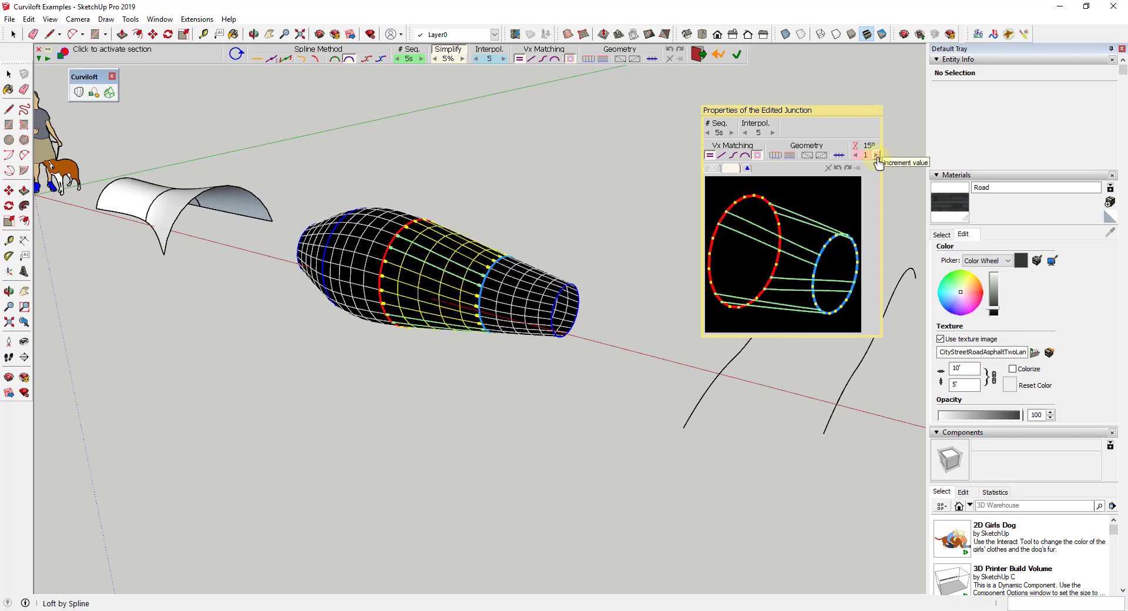
pyautogui.click(877, 156)
pyautogui.click(877, 156)
pyautogui.click(877, 156)
pyautogui.click(877, 156)
pyautogui.click(877, 156)
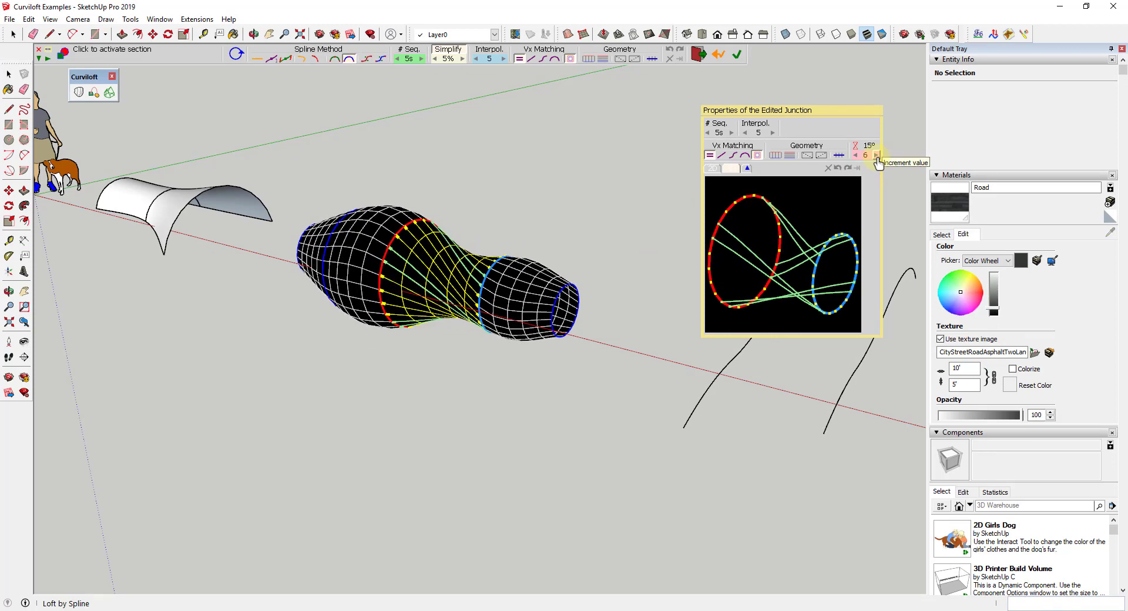
pyautogui.click(877, 155)
pyautogui.moveTo(676, 329); pyautogui.dragTo(626, 317, button='middle')
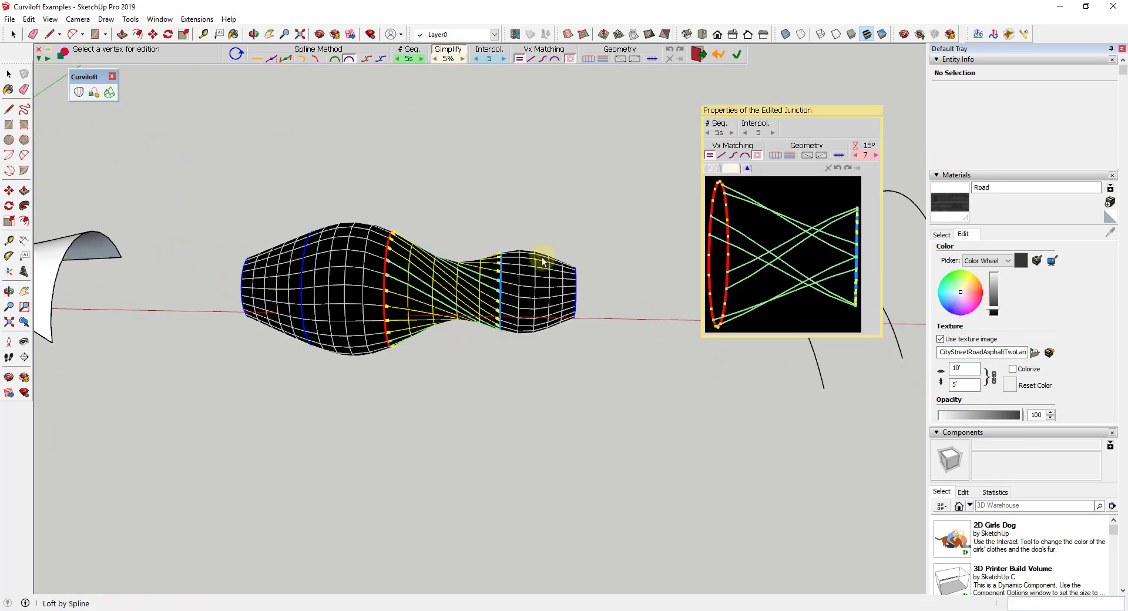
# Edit the junction between the second and third circles, trying positive and negative twists and setting it to -1 multiple of 15°.
pyautogui.click(378, 273)
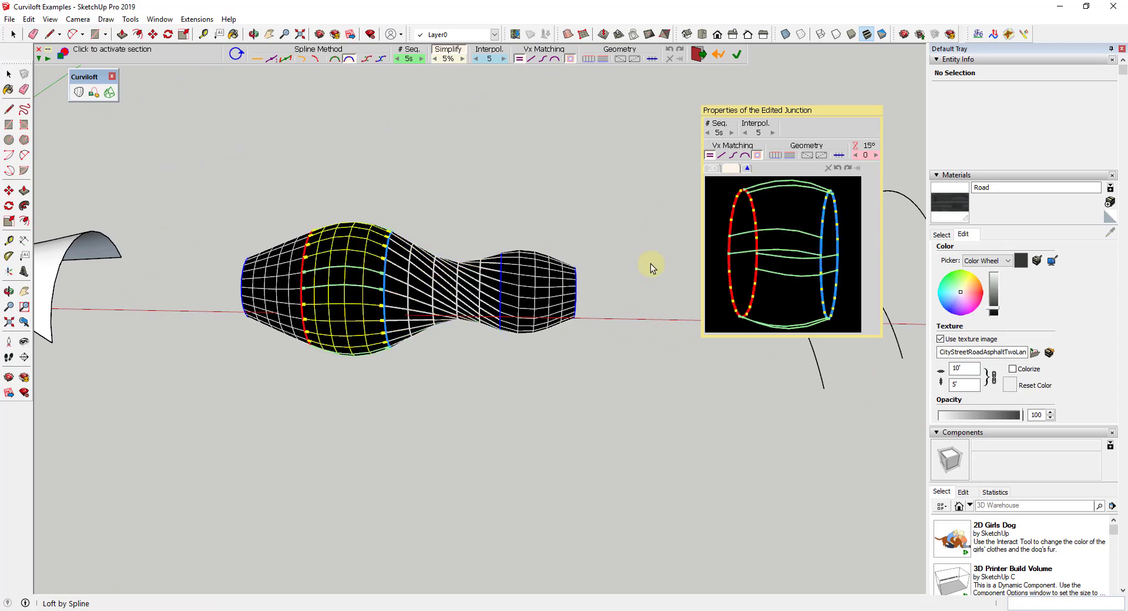
pyautogui.click(877, 156)
pyautogui.click(876, 156)
pyautogui.click(877, 156)
pyautogui.click(877, 156)
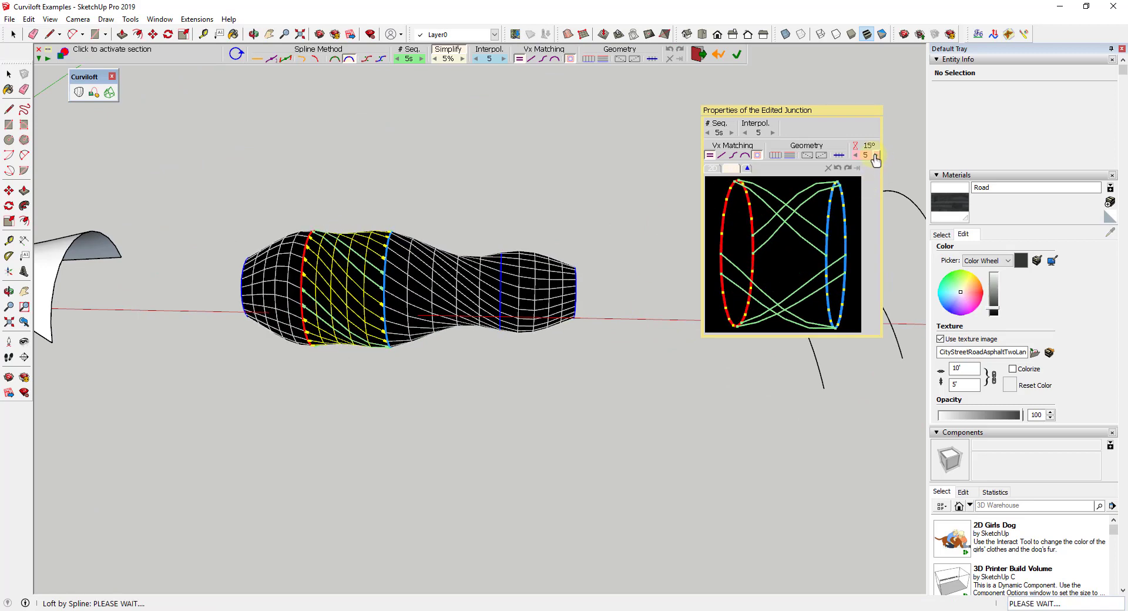
pyautogui.click(876, 155)
pyautogui.click(876, 156)
pyautogui.doubleClick(856, 156)
pyautogui.doubleClick(856, 155)
pyautogui.click(856, 156)
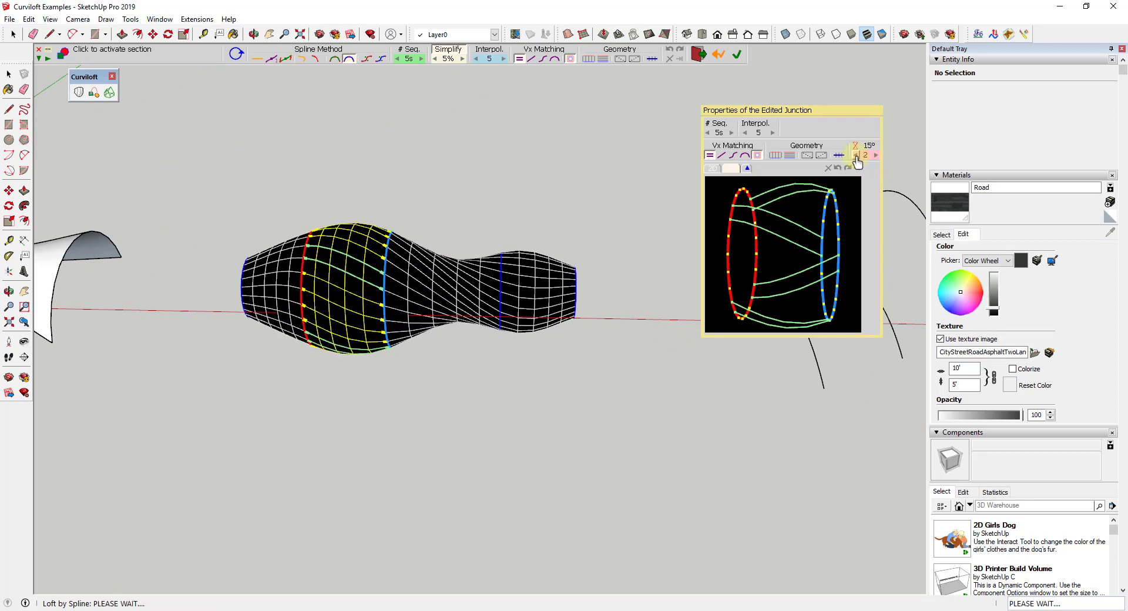
pyautogui.click(856, 155)
pyautogui.doubleClick(856, 156)
pyautogui.click(856, 155)
pyautogui.click(856, 155)
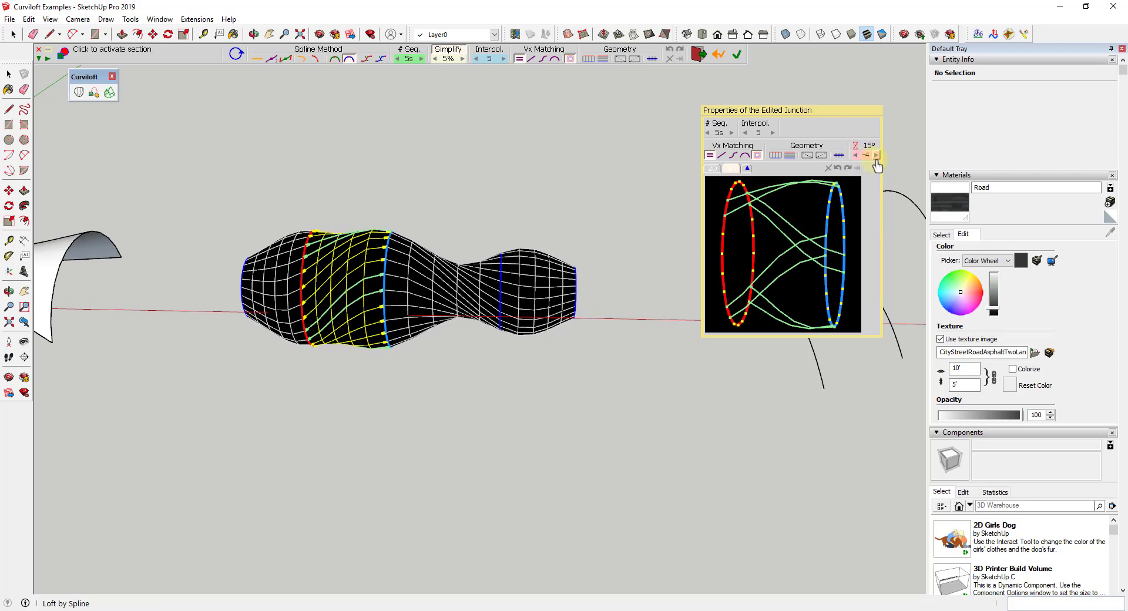
pyautogui.click(876, 156)
pyautogui.click(876, 156)
pyautogui.click(876, 156)
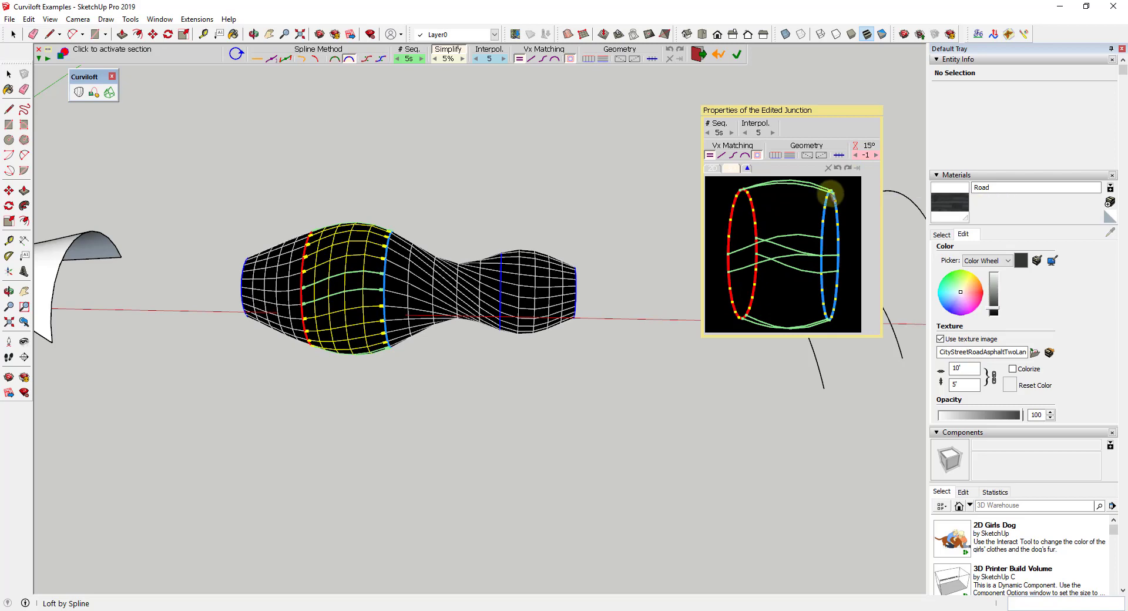
# Generate the twisted loft through the five circles and exit the loft command.
pyautogui.scroll(-1, 402, 203)
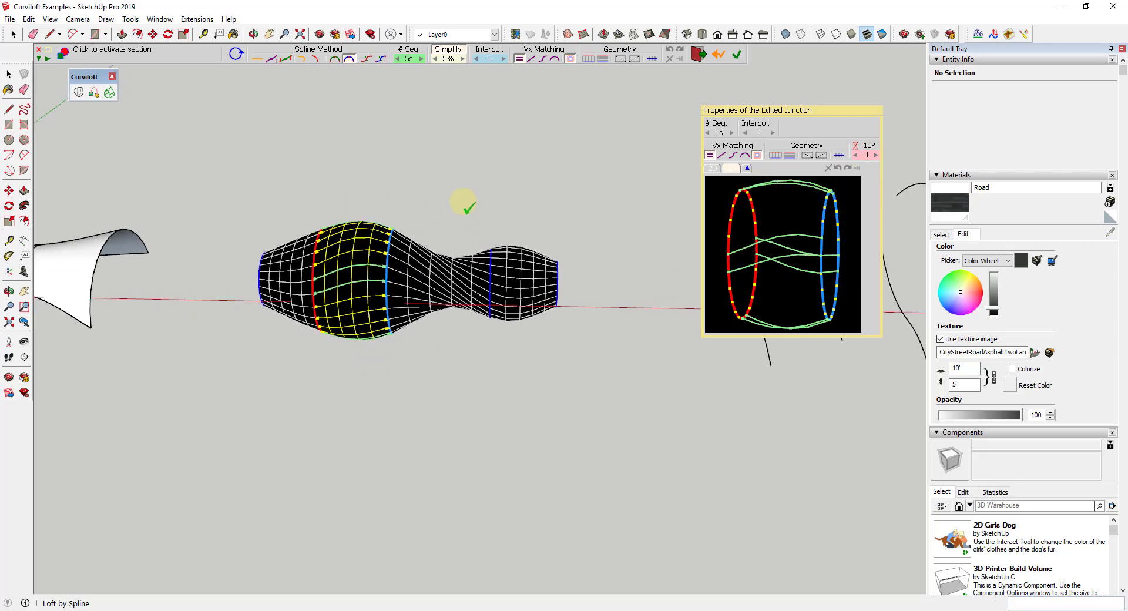
pyautogui.click(464, 206)
pyautogui.scroll(-3, 444, 274)
pyautogui.moveTo(545, 302); pyautogui.dragTo(366, 259, button='middle')
pyautogui.moveTo(496, 285); pyautogui.dragTo(435, 256, button='middle')
pyautogui.press('space')
# Select the four wavy curves, connect them with Loft by Spline, and set the loft to 10 segments.
pyautogui.moveTo(546, 329); pyautogui.dragTo(380, 218, button='middle')
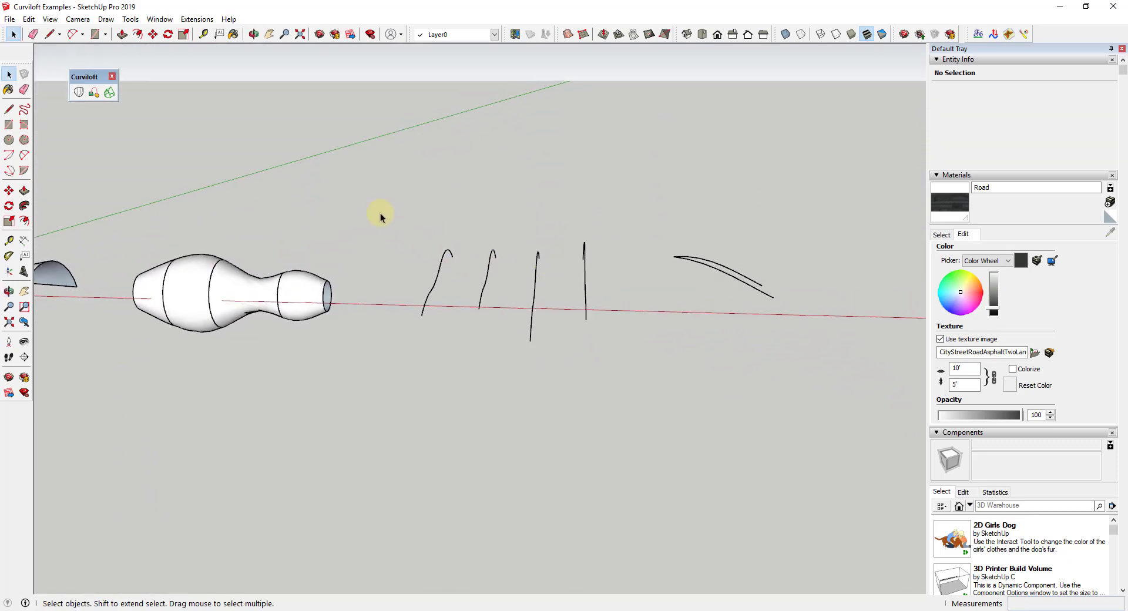
pyautogui.moveTo(496, 319); pyautogui.dragTo(610, 379)
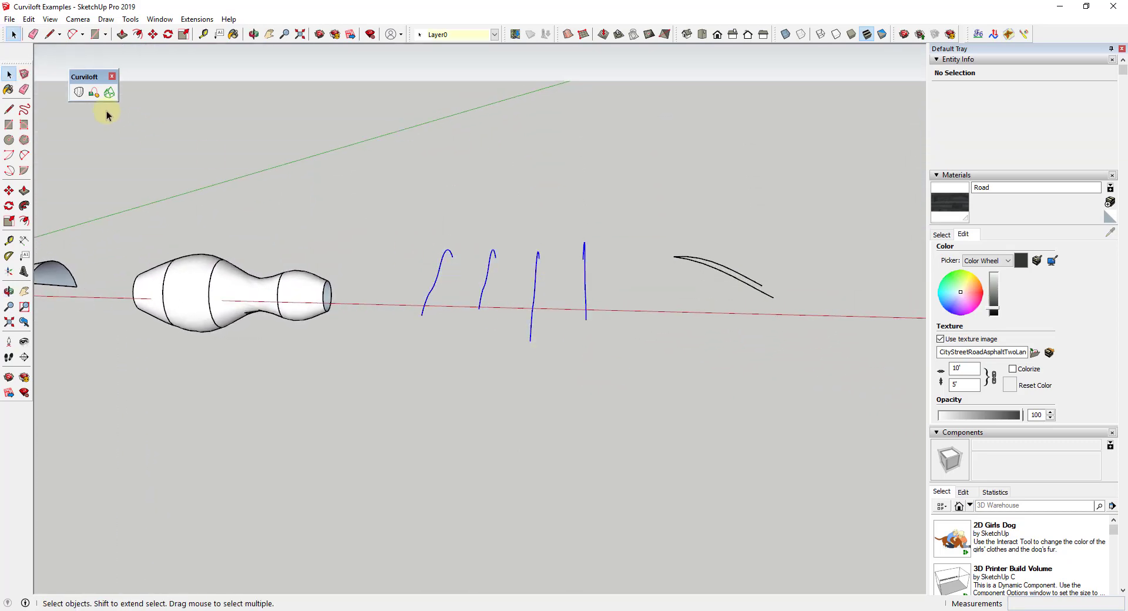
pyautogui.click(80, 92)
pyautogui.moveTo(312, 191); pyautogui.dragTo(429, 345, button='middle')
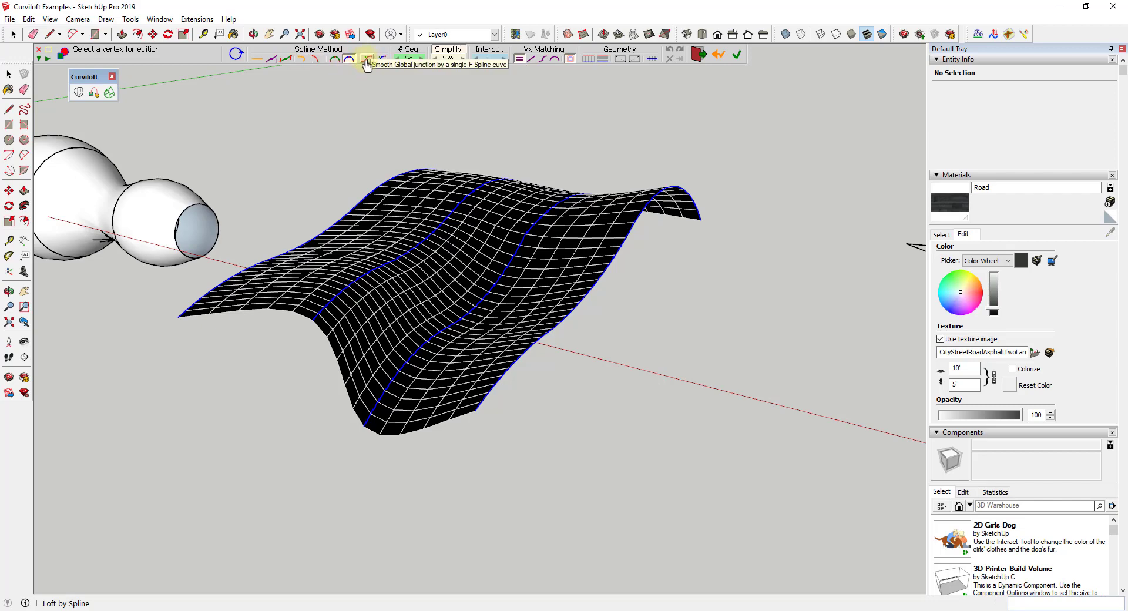
pyautogui.click(422, 58)
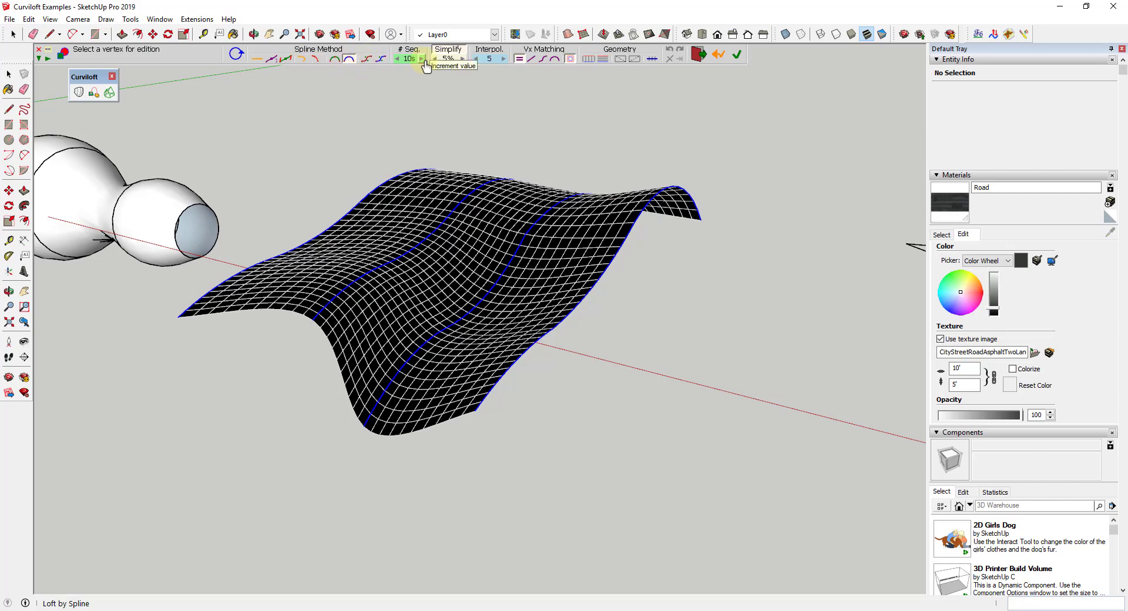
# Reduce the wavy loft's segments to 1 for comparison, and set the segment count to 6.
pyautogui.click(397, 59)
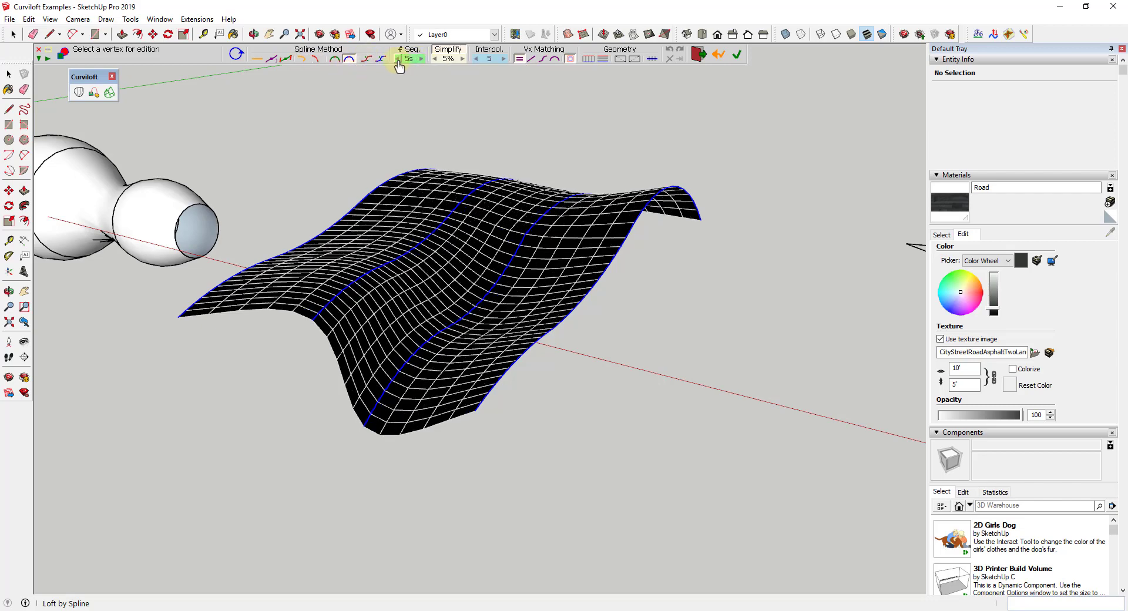
pyautogui.click(398, 59)
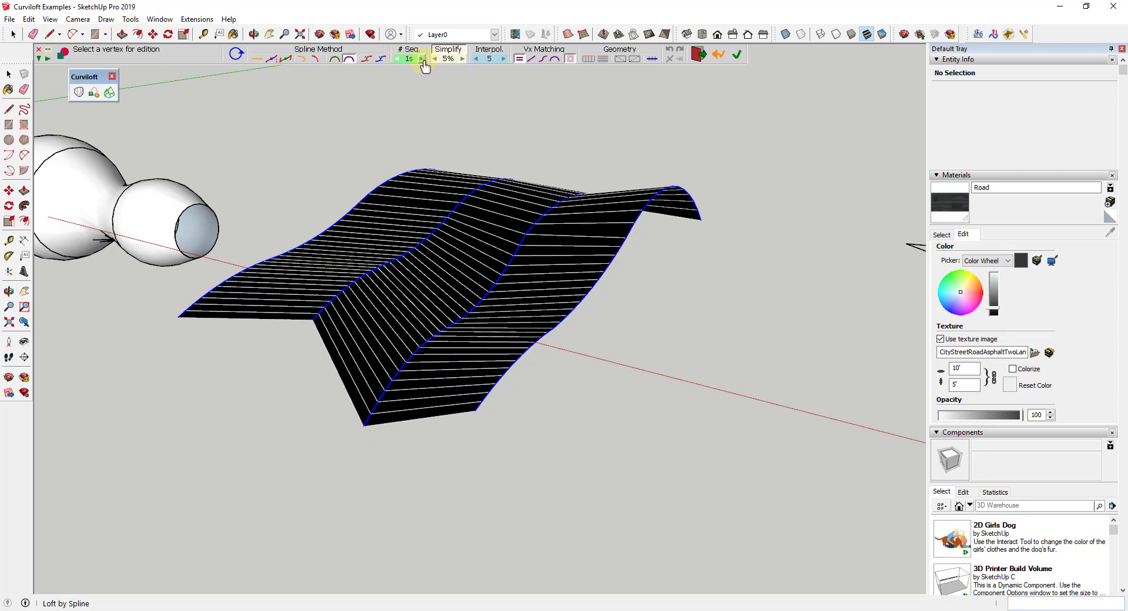
pyautogui.click(422, 59)
# Generate the loft through the four wavy curves and exit the loft command.
pyautogui.scroll(-4, 629, 340)
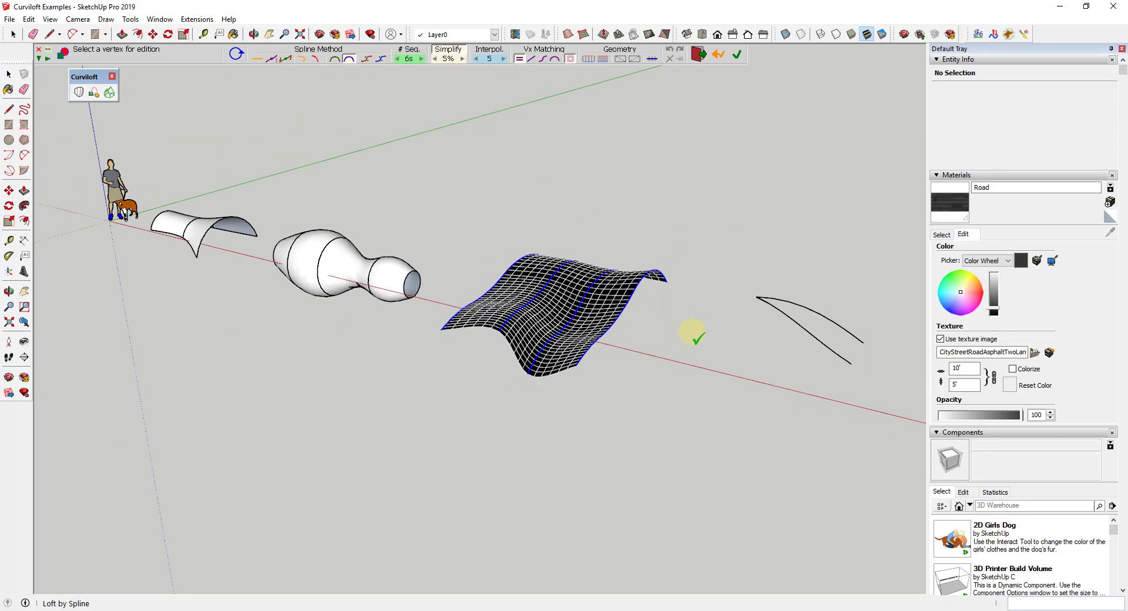
pyautogui.moveTo(699, 336); pyautogui.dragTo(608, 292, button='middle')
pyautogui.scroll(-3, 608, 292)
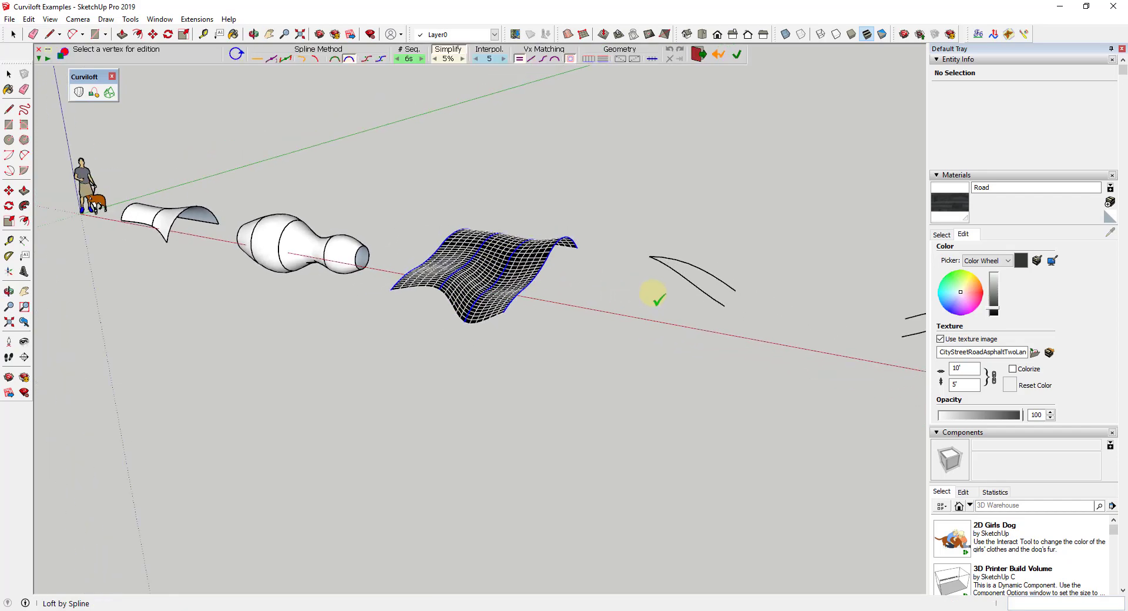
pyautogui.click(652, 299)
pyautogui.moveTo(743, 297); pyautogui.dragTo(605, 246, button='middle')
pyautogui.click(459, 230)
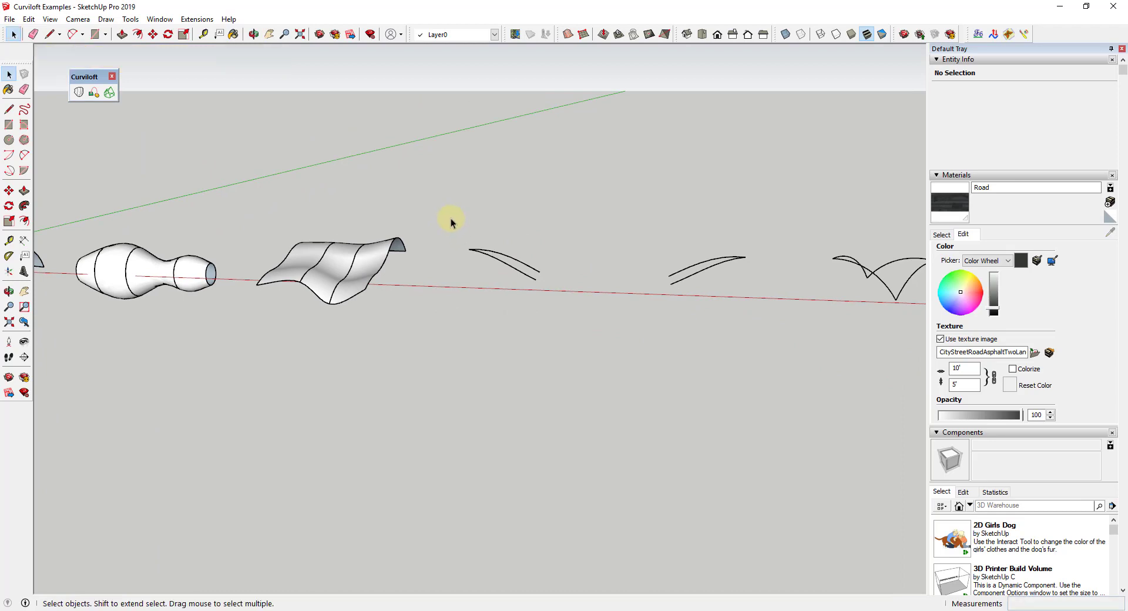
# Select the two facing pairs of joined arcs beside the wavy surface and connect them with Loft by Spline.
pyautogui.moveTo(449, 218); pyautogui.dragTo(751, 299)
pyautogui.moveTo(716, 286); pyautogui.dragTo(590, 240, button='middle')
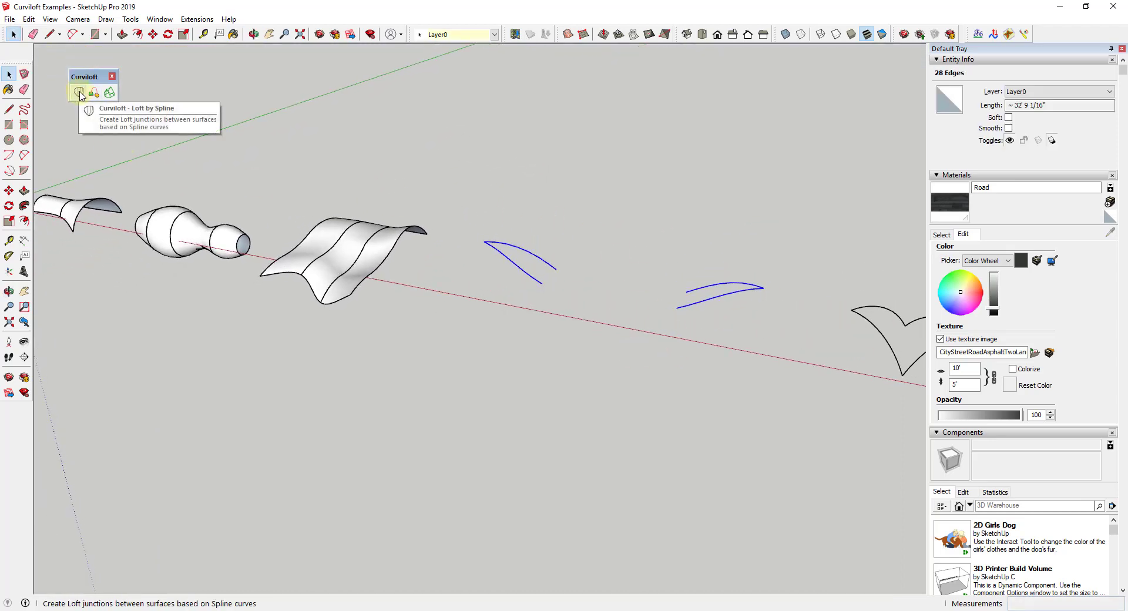
pyautogui.click(78, 93)
pyautogui.moveTo(726, 305); pyautogui.dragTo(592, 335, button='middle')
pyautogui.scroll(2, 592, 335)
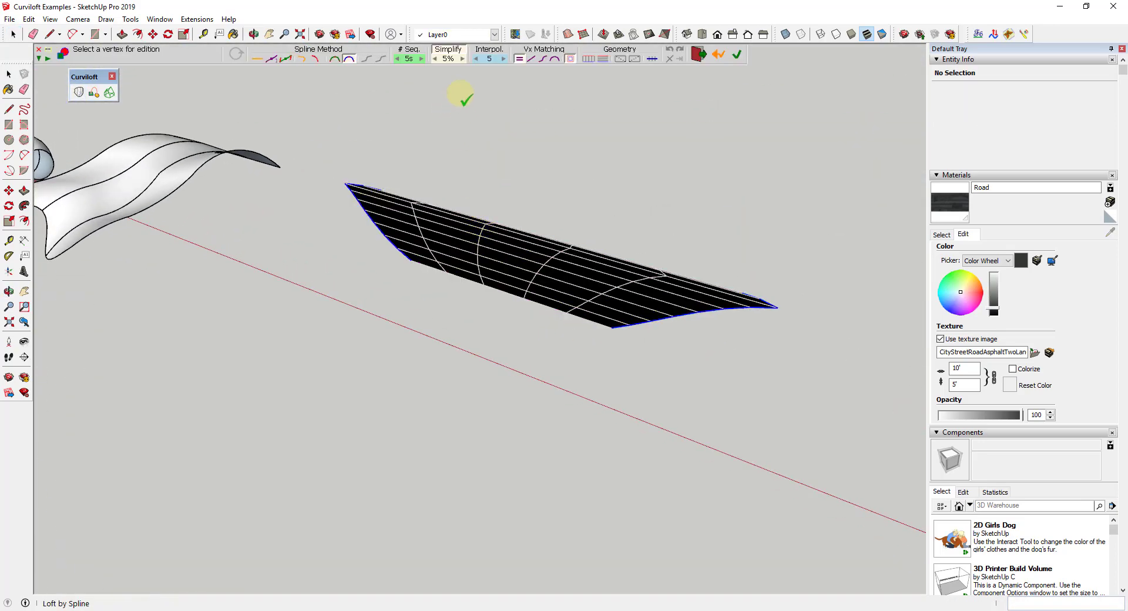
# Try 15 segments on the loft between the arc pairs, enable interpolation, and set the segment count to 10.
pyautogui.click(421, 59)
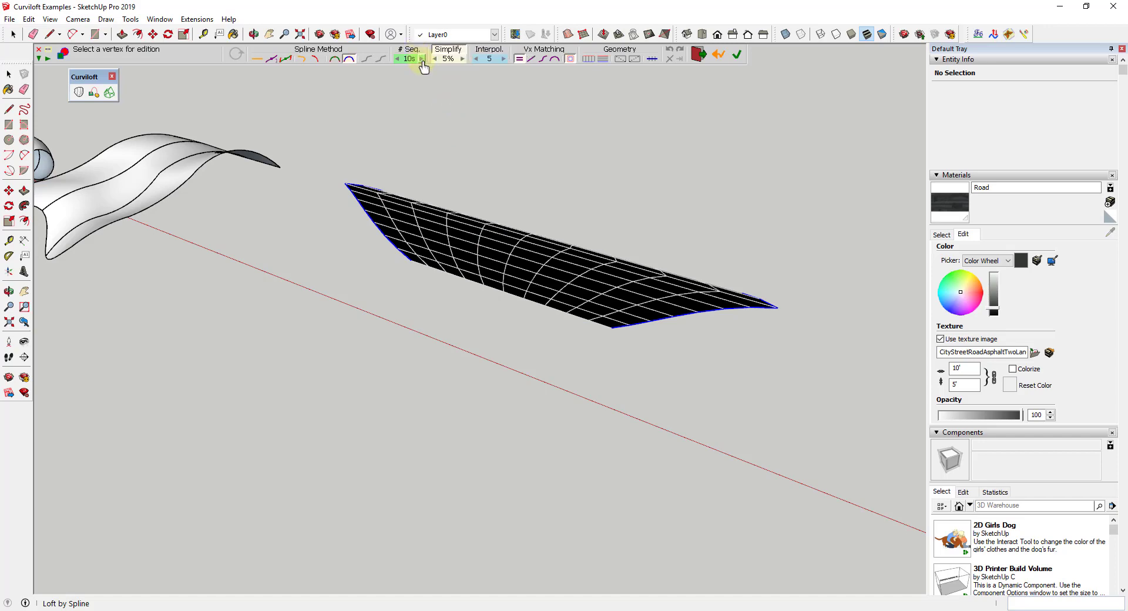
pyautogui.click(421, 59)
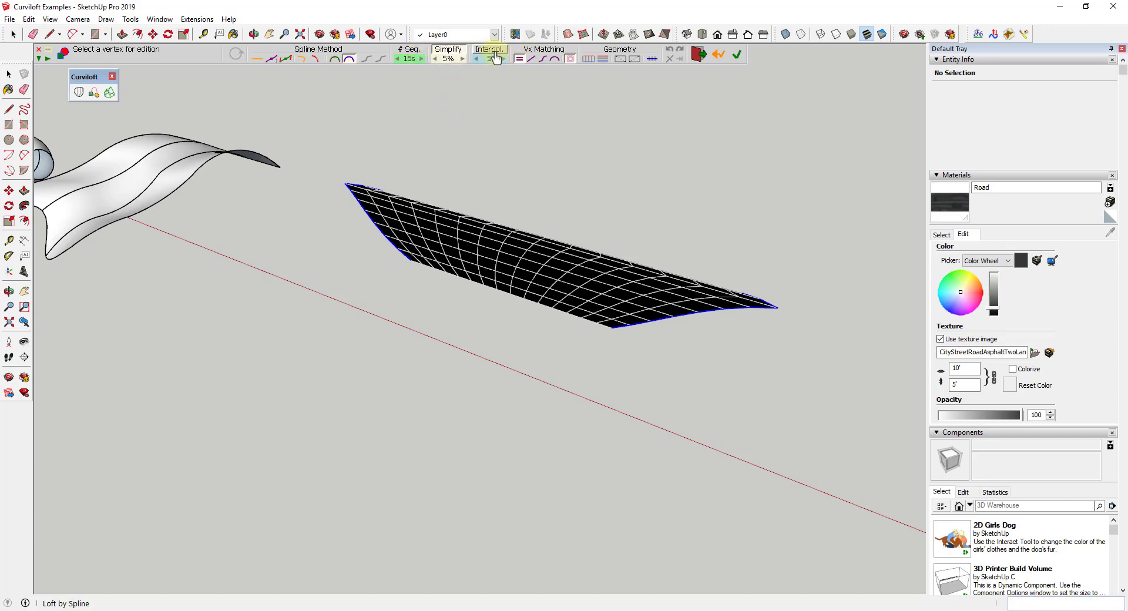
pyautogui.moveTo(554, 289); pyautogui.dragTo(576, 279, button='middle')
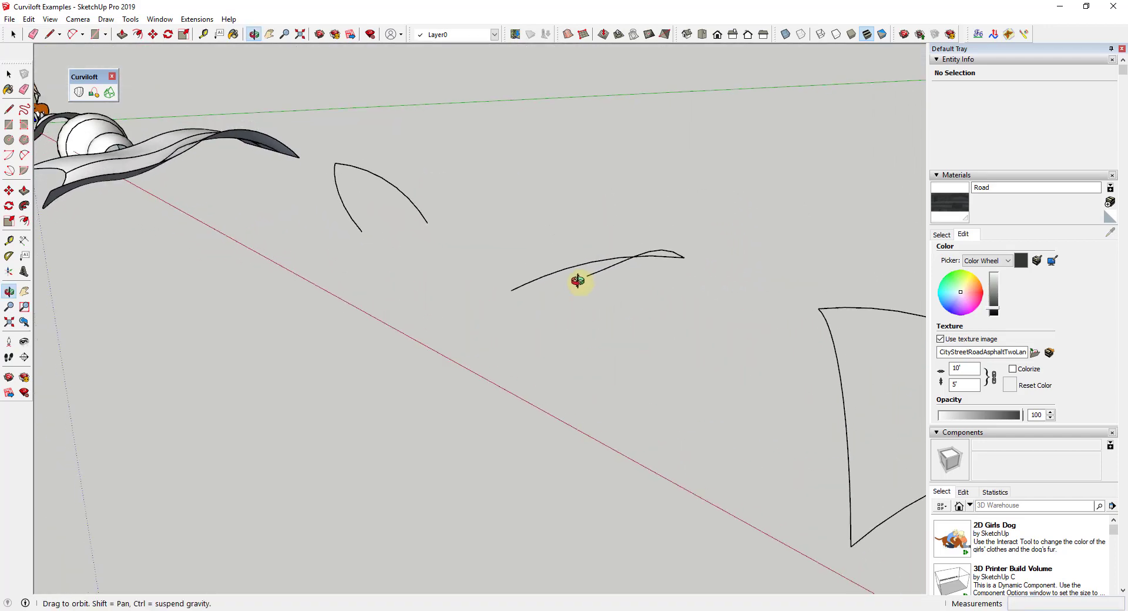
pyautogui.click(398, 60)
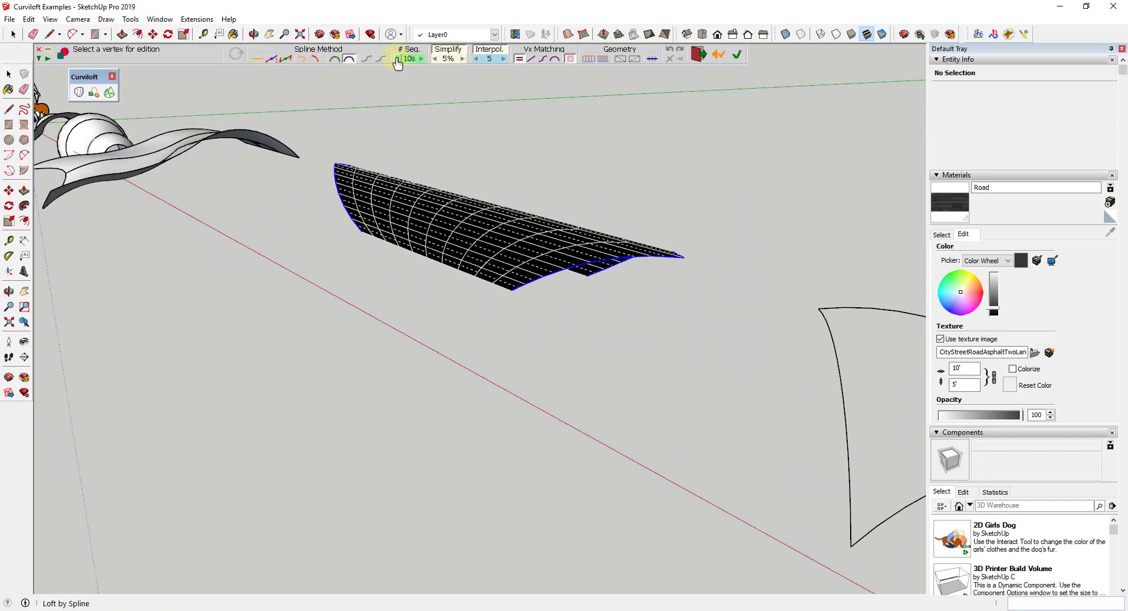
pyautogui.click(398, 60)
pyautogui.click(422, 59)
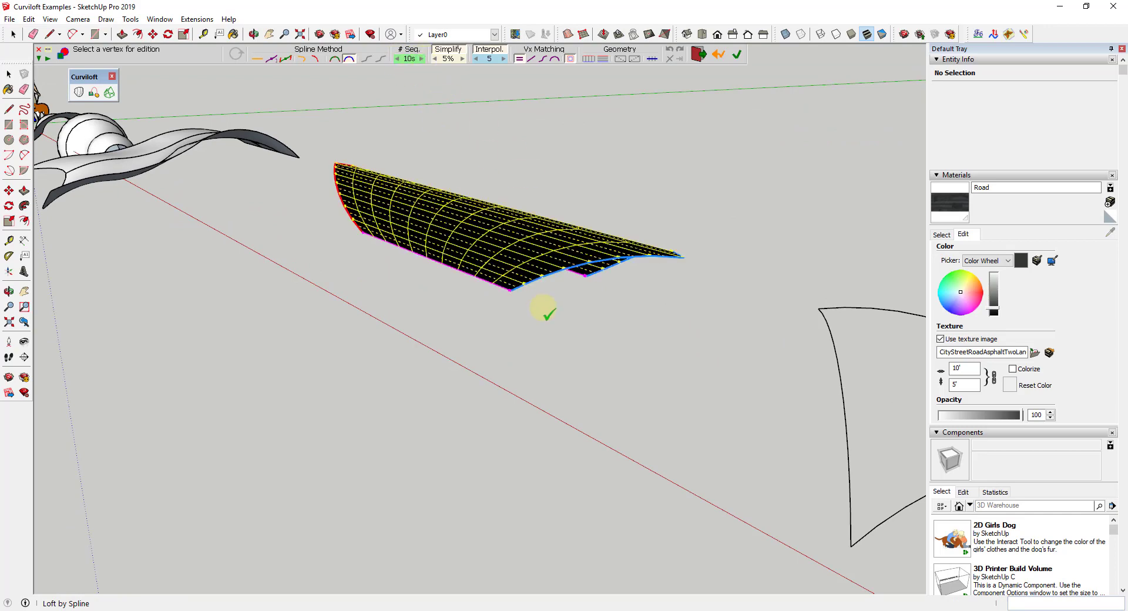
# Generate the loft between the two arc pairs and compare it with the earlier lofted shapes.
pyautogui.scroll(-2, 546, 311)
pyautogui.click(549, 362)
pyautogui.moveTo(479, 368); pyautogui.dragTo(570, 302, button='middle')
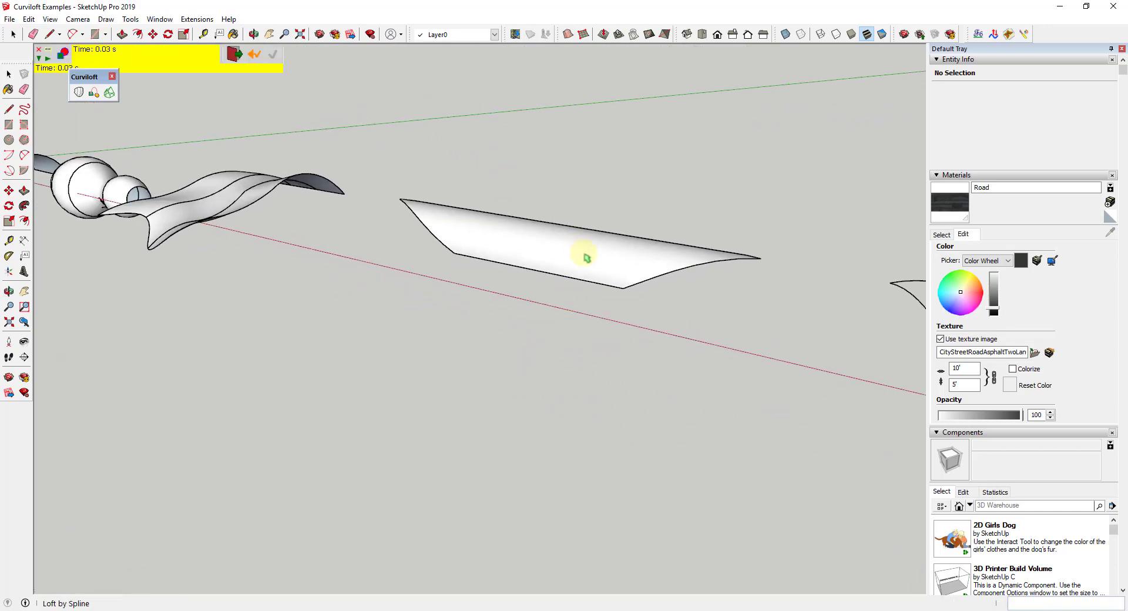
pyautogui.moveTo(585, 258); pyautogui.dragTo(259, 270, button='middle')
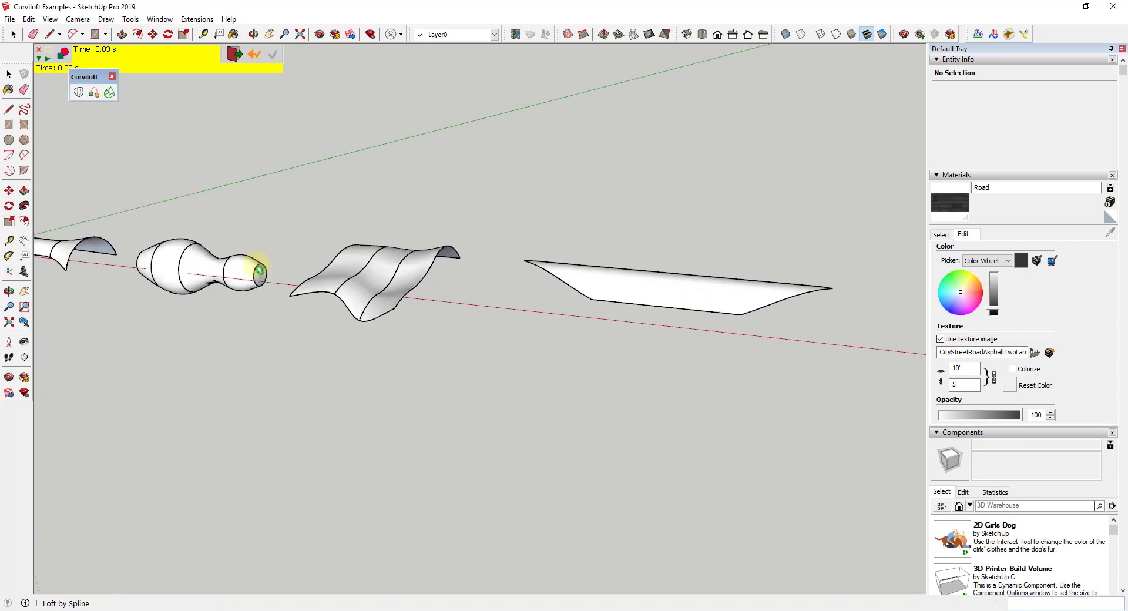
pyautogui.scroll(1, 361, 287)
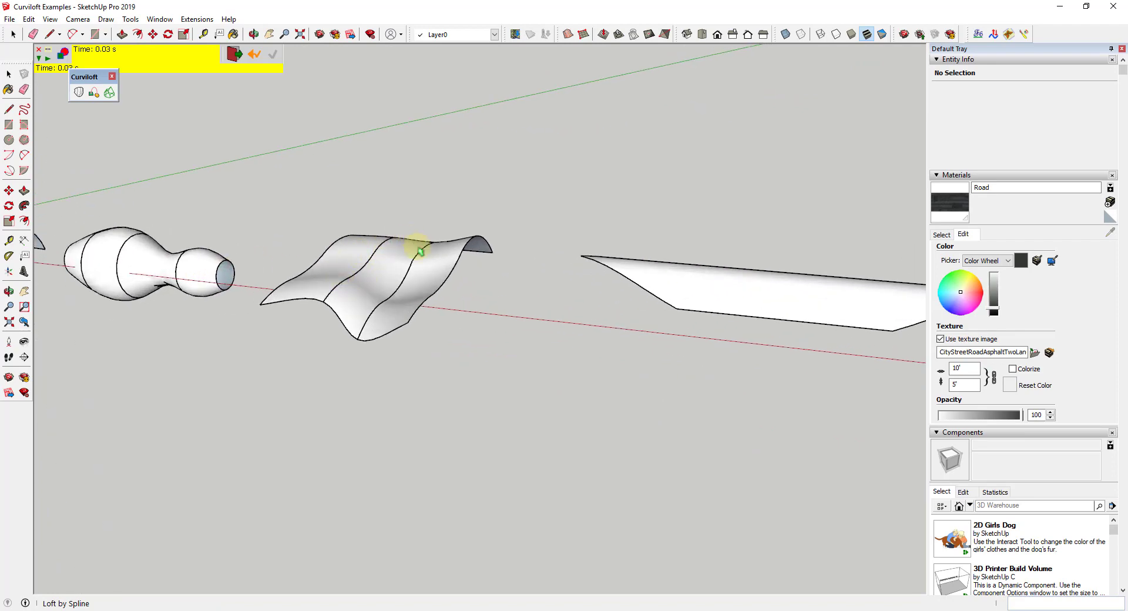
pyautogui.scroll(-3, 360, 259)
# Select the closed contour of four connected arcs and cover it with Curviloft's Skin Contours.
pyautogui.moveTo(693, 294); pyautogui.dragTo(533, 303, button='middle')
pyautogui.scroll(4, 594, 305)
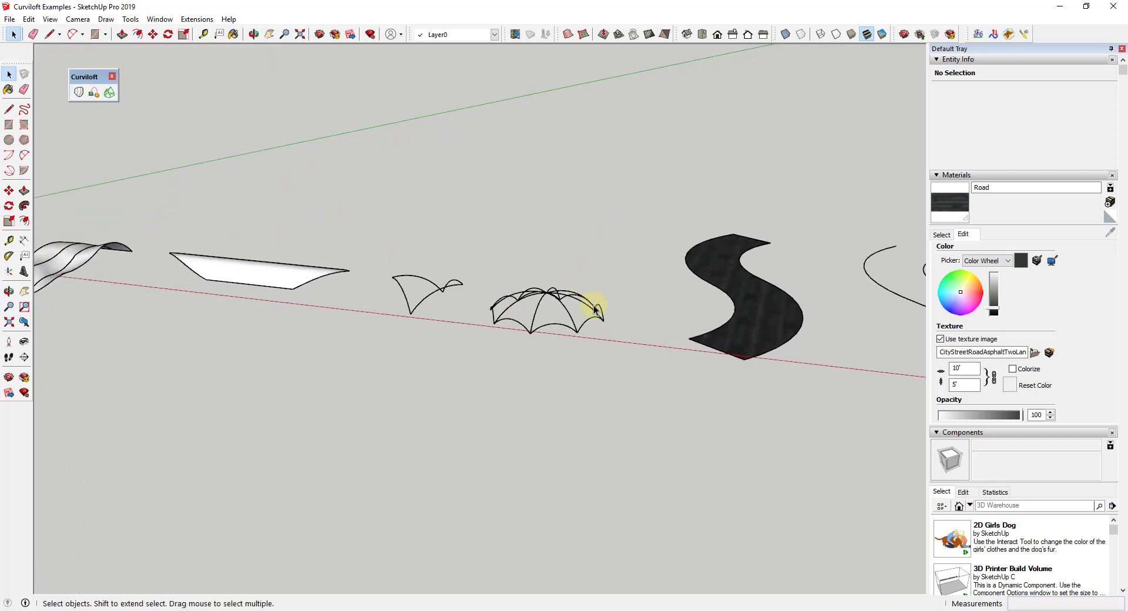
pyautogui.moveTo(582, 329); pyautogui.dragTo(573, 346, button='middle')
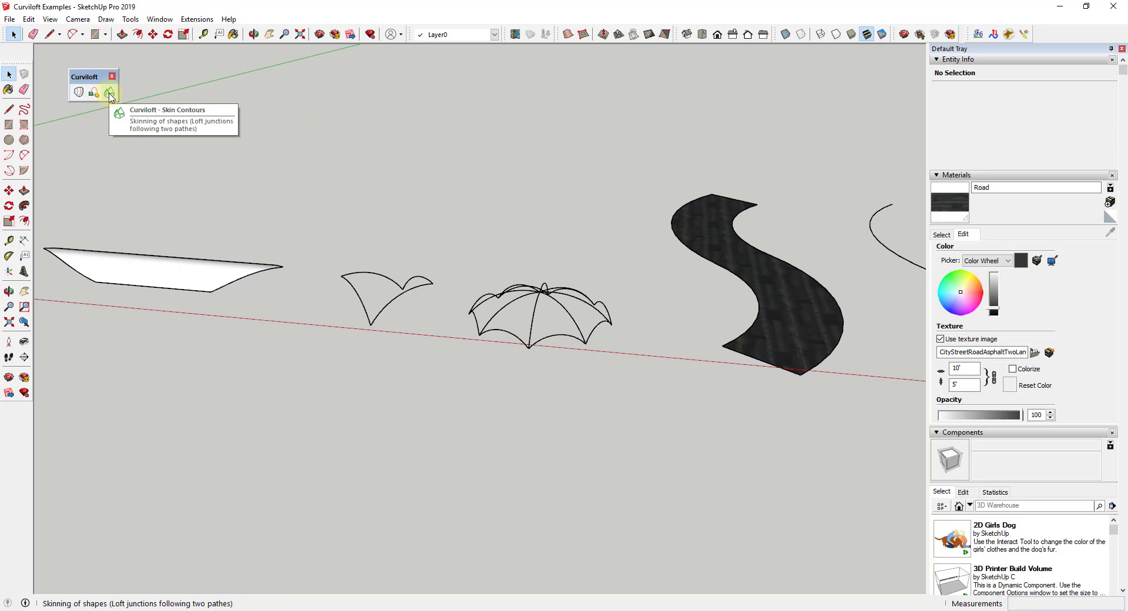
pyautogui.scroll(4, 365, 309)
pyautogui.moveTo(364, 330); pyautogui.dragTo(385, 364, button='middle')
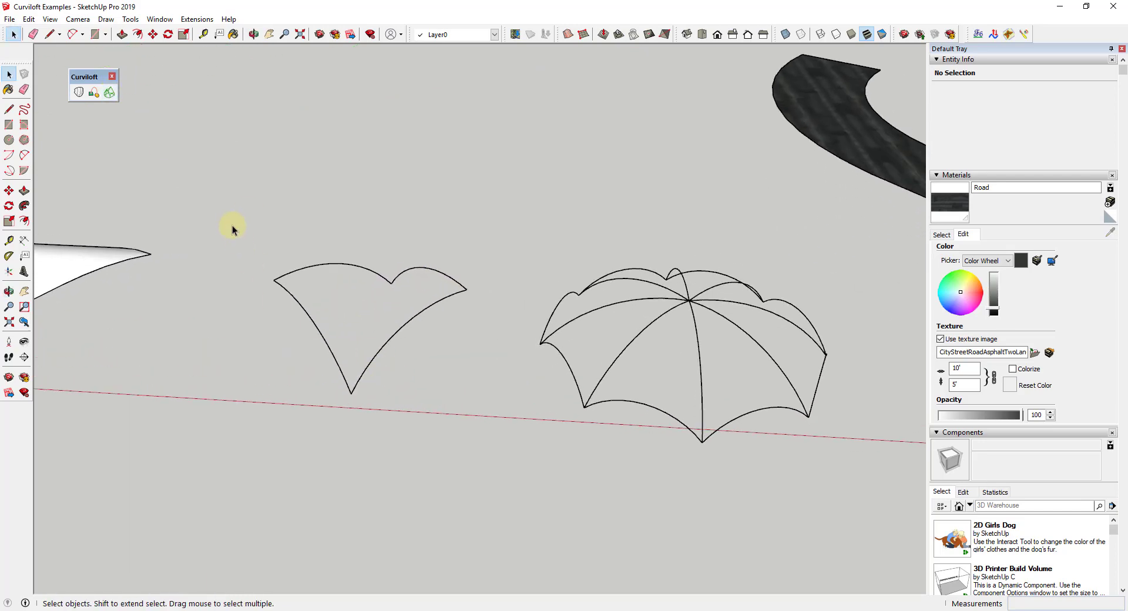
pyautogui.moveTo(232, 229); pyautogui.dragTo(475, 398)
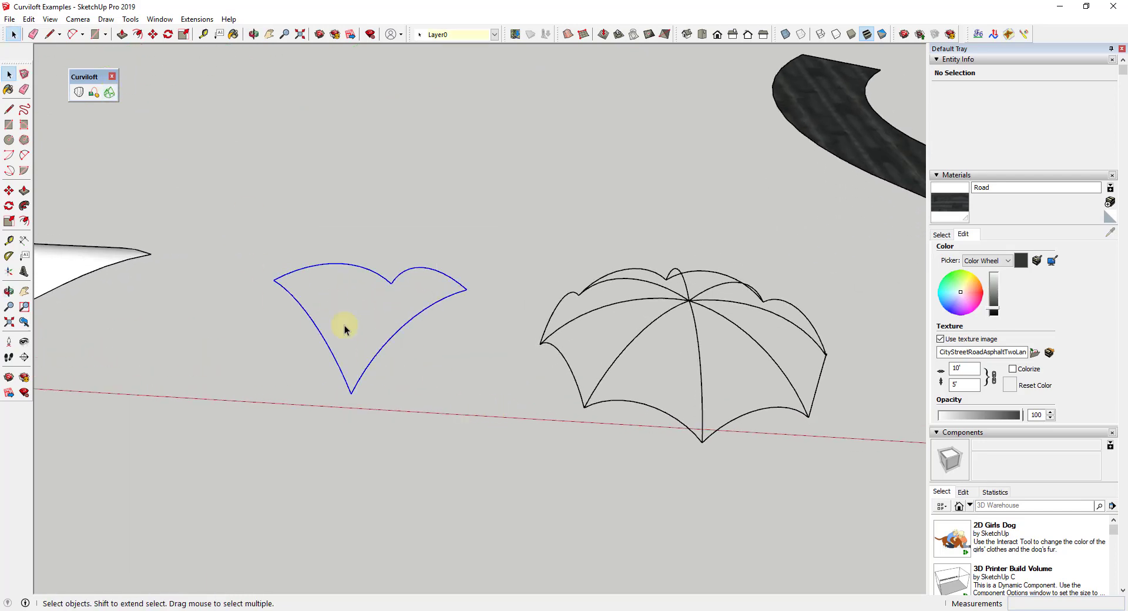
pyautogui.click(110, 94)
pyautogui.moveTo(435, 403); pyautogui.dragTo(345, 231, button='middle')
pyautogui.scroll(5, 330, 305)
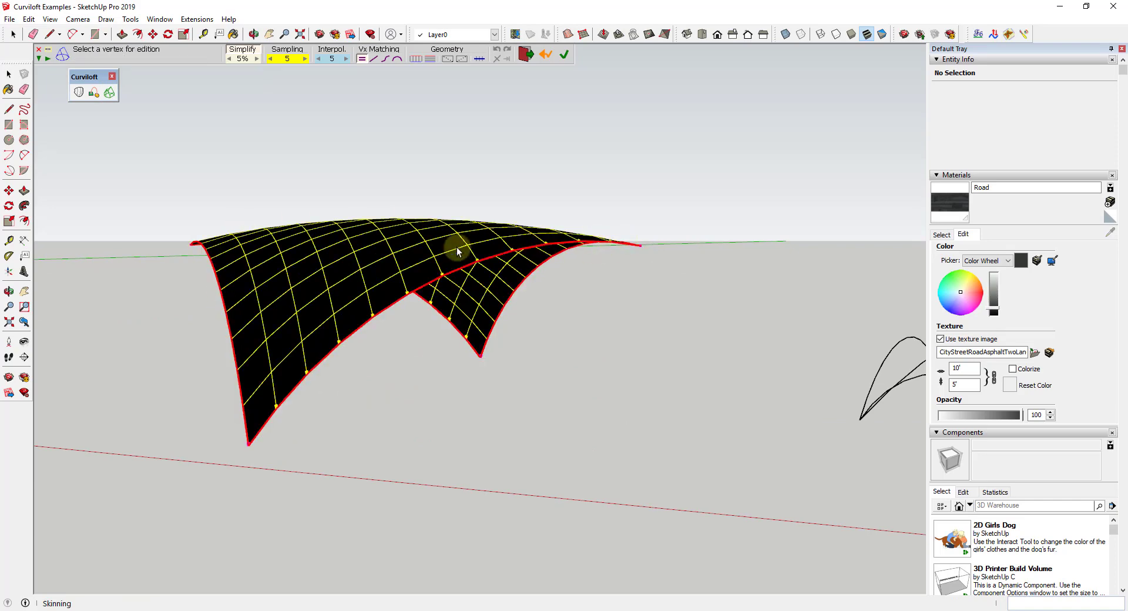
# Generate the skinned surface over the four-arc contour.
pyautogui.scroll(-5, 332, 256)
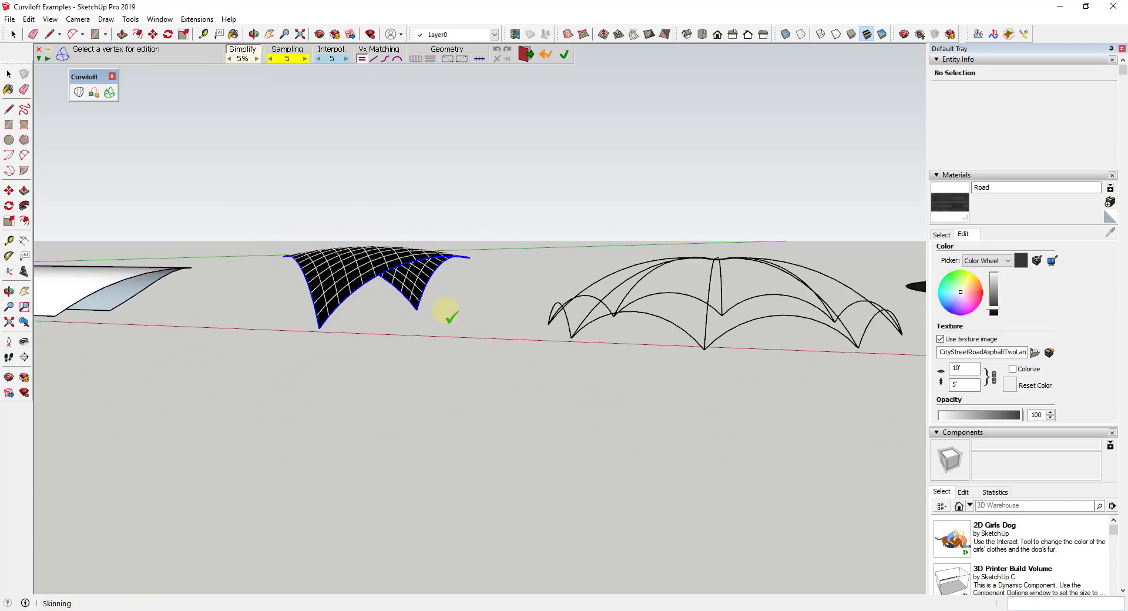
pyautogui.click(469, 307)
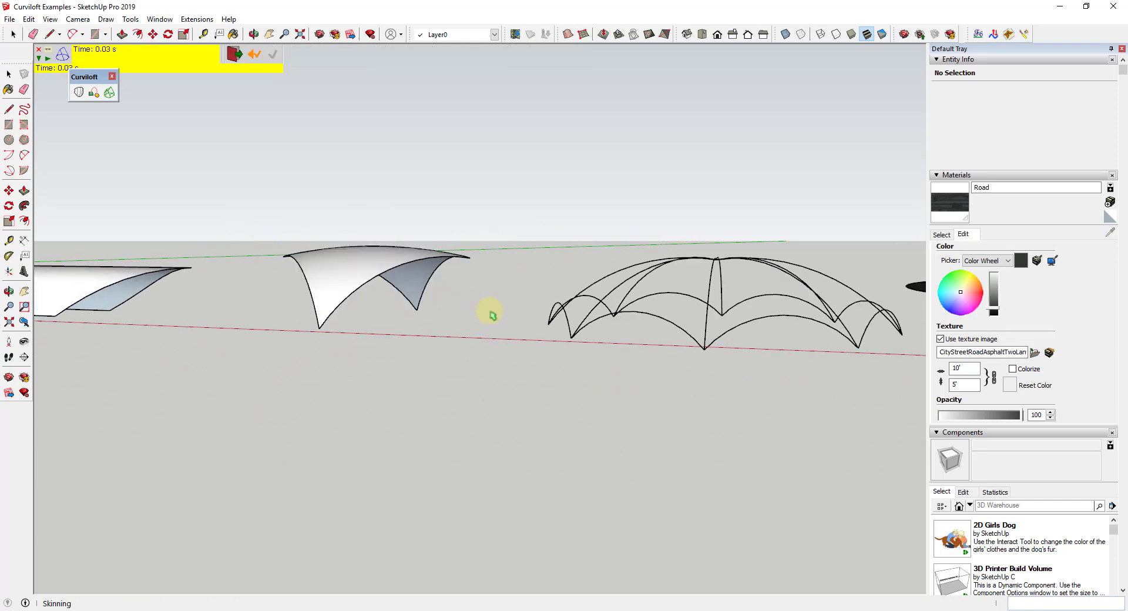
pyautogui.moveTo(483, 312)
pyautogui.mouseDown(button='middle')
pyautogui.moveTo(404, 351)
pyautogui.moveTo(415, 375)
pyautogui.mouseUp(button='middle')
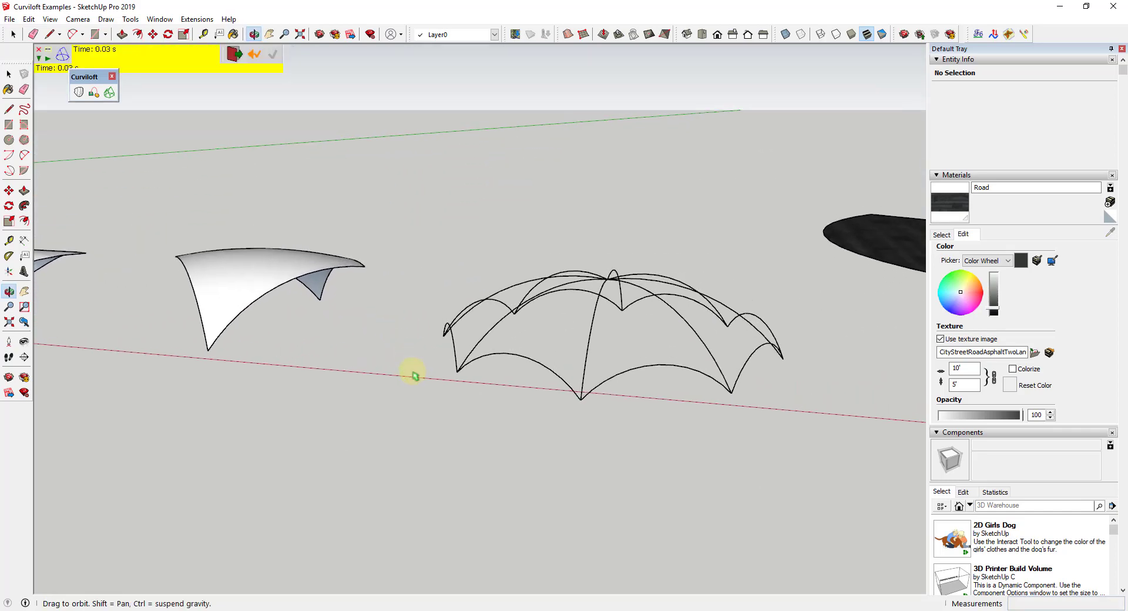
# Select the whole umbrella-shaped framework of arcs and apply Skin Contours to it.
pyautogui.scroll(-2, 411, 373)
pyautogui.scroll(1, 607, 405)
pyautogui.scroll(-2, 582, 369)
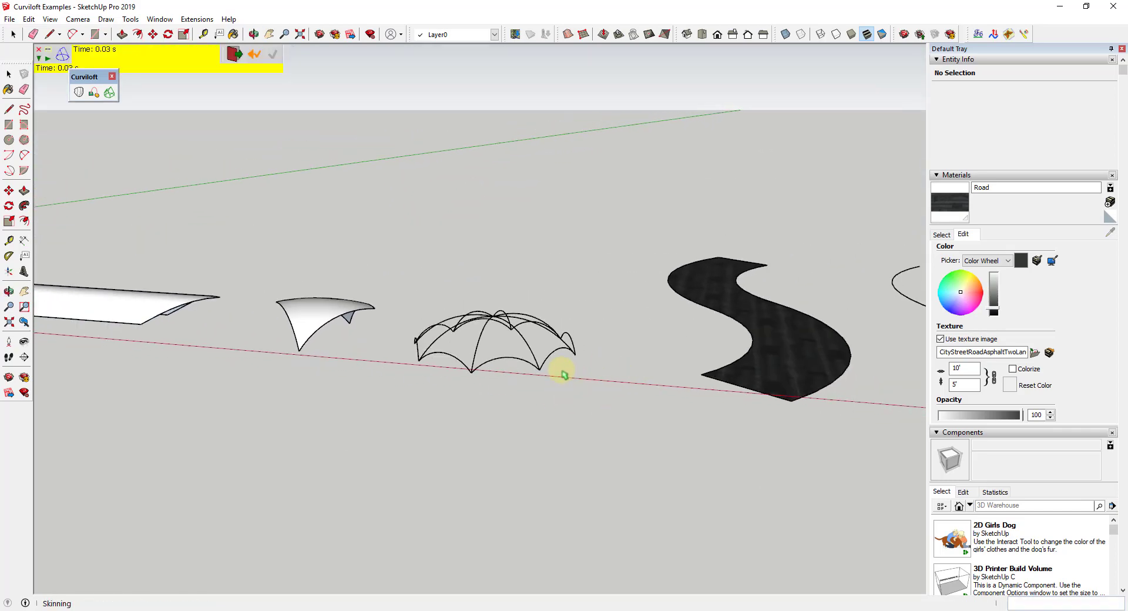
pyautogui.moveTo(564, 370); pyautogui.dragTo(574, 449, button='middle')
pyautogui.scroll(2, 578, 423)
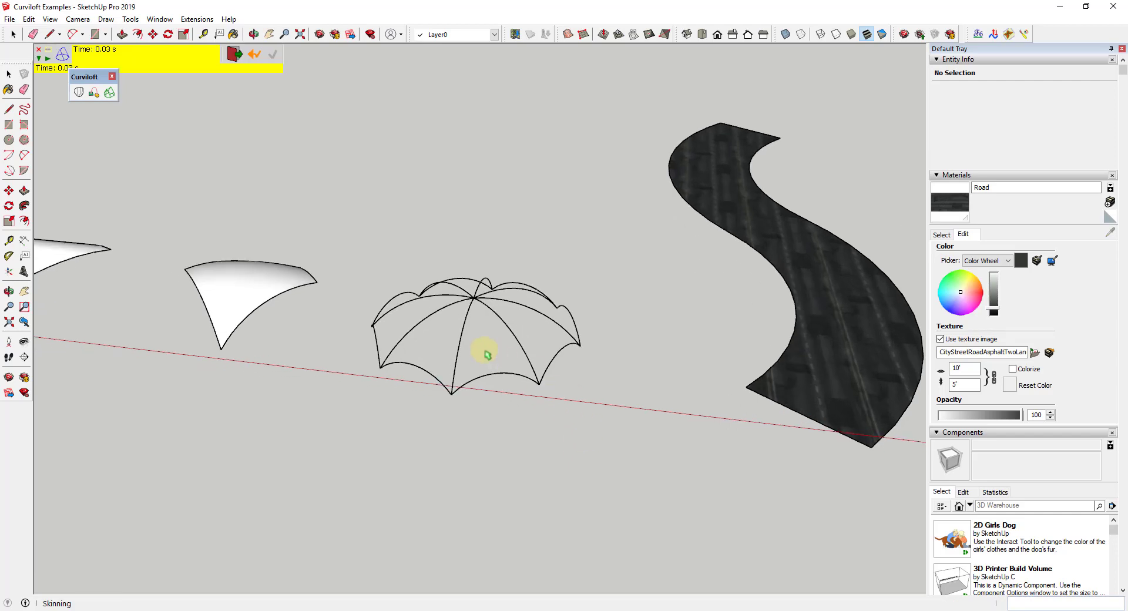
pyautogui.moveTo(478, 352); pyautogui.dragTo(486, 433, button='middle')
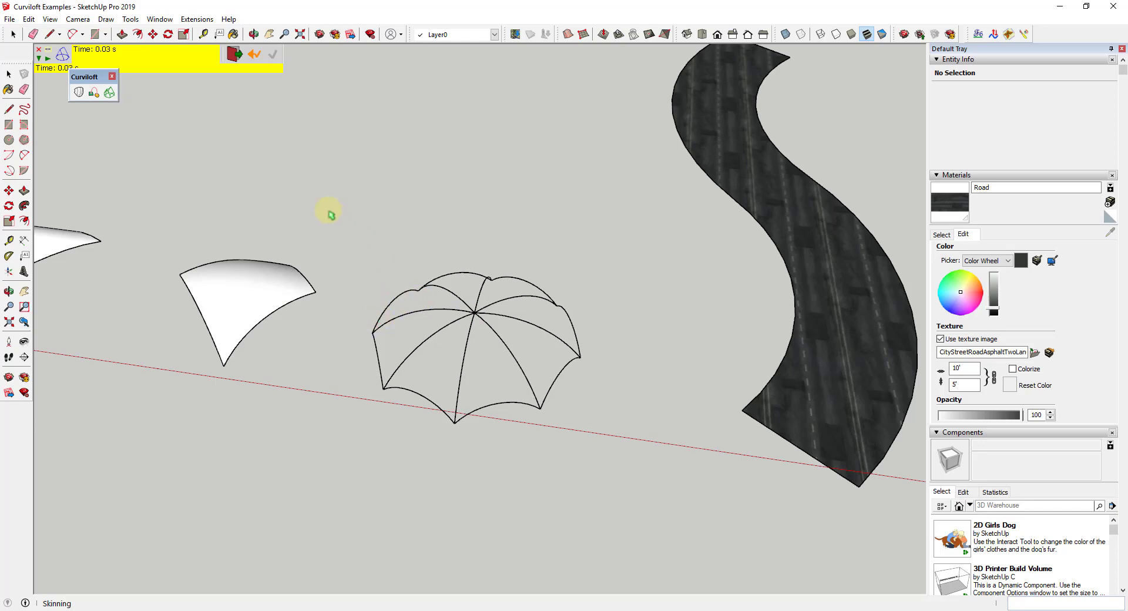
pyautogui.press('space')
pyautogui.moveTo(339, 208); pyautogui.dragTo(652, 458)
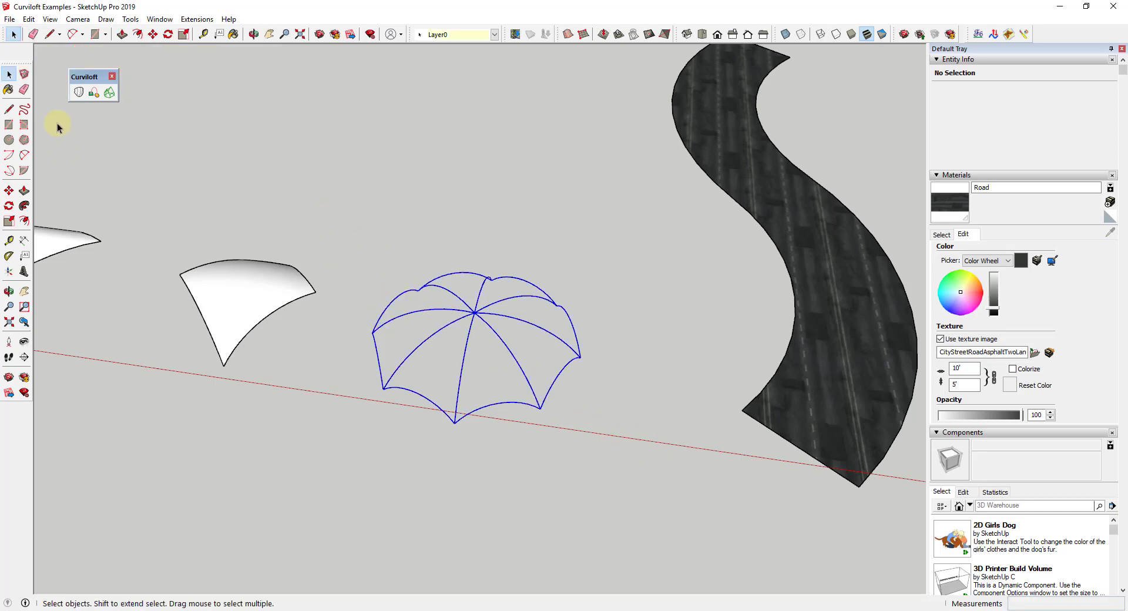
pyautogui.click(110, 95)
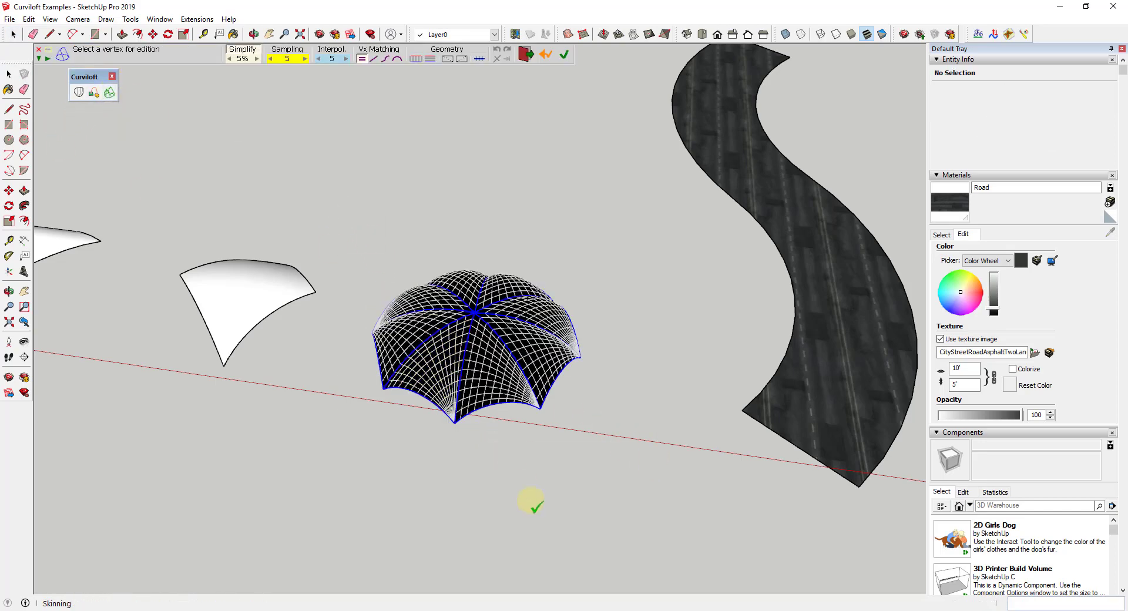
# Generate the umbrella's skinned panels and inspect the canopy from above.
pyautogui.moveTo(531, 500)
pyautogui.mouseDown(button='middle')
pyautogui.moveTo(523, 410)
pyautogui.moveTo(613, 389)
pyautogui.mouseUp(button='middle')
pyautogui.click(614, 391)
pyautogui.scroll(3, 491, 344)
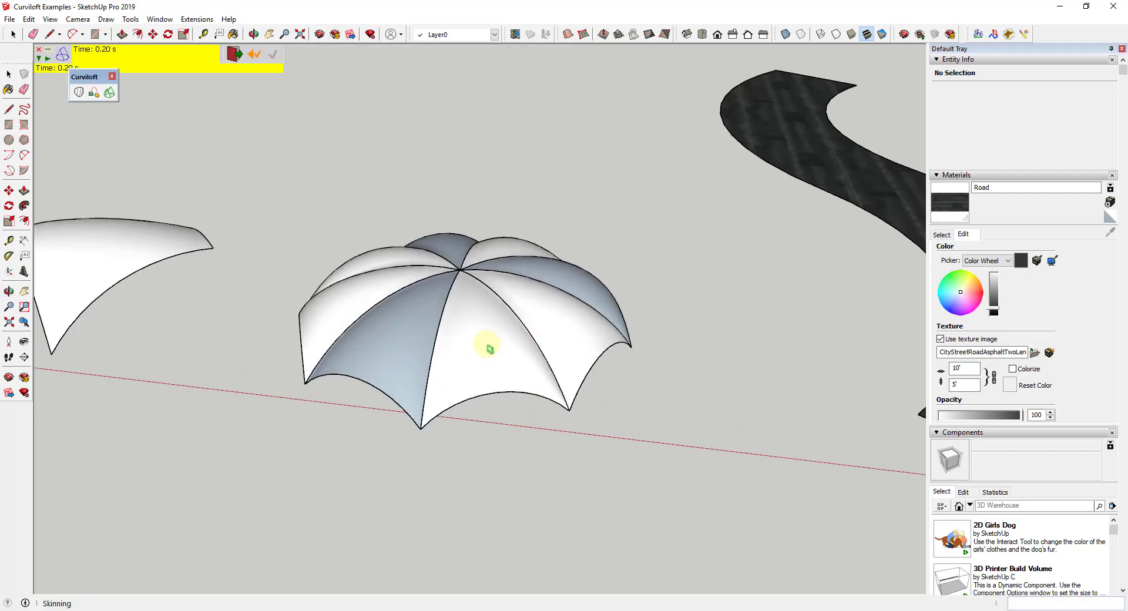
pyautogui.scroll(1, 494, 344)
pyautogui.moveTo(495, 342); pyautogui.dragTo(433, 455, button='middle')
pyautogui.scroll(-4, 456, 435)
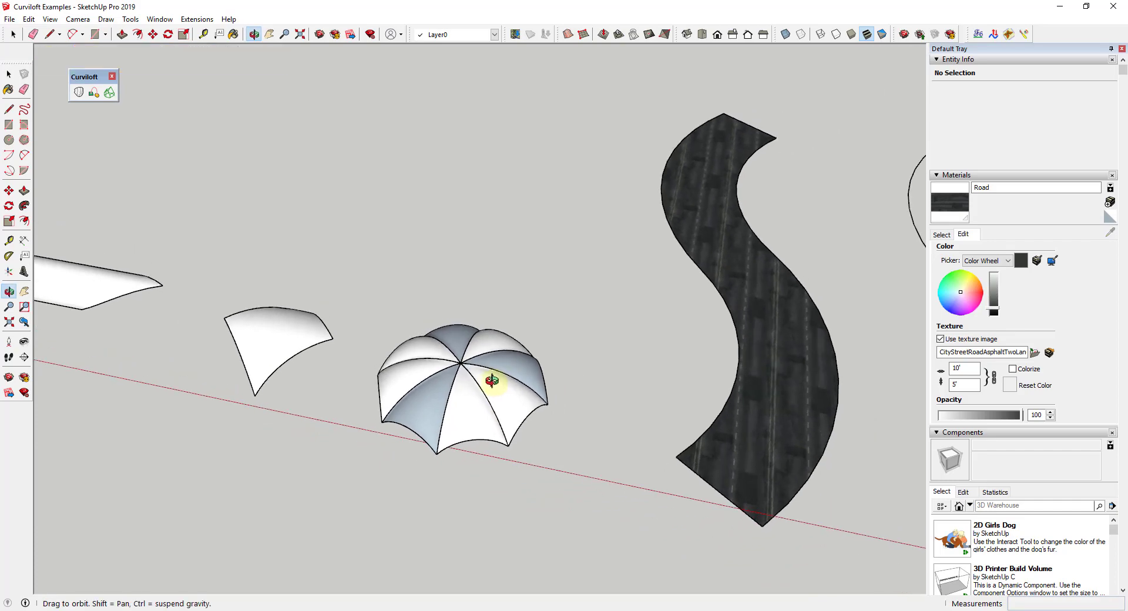
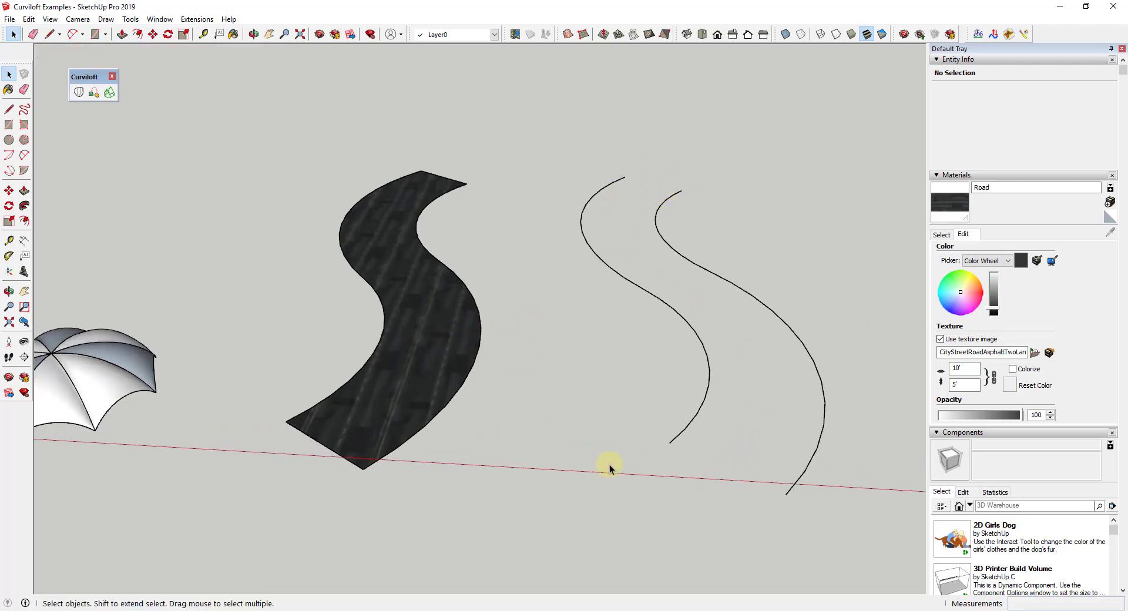
# Rotate the road texture on the flat S-shaped face using ThruPaint's visual texture editing.
pyautogui.moveTo(583, 351); pyautogui.dragTo(617, 371, button='middle')
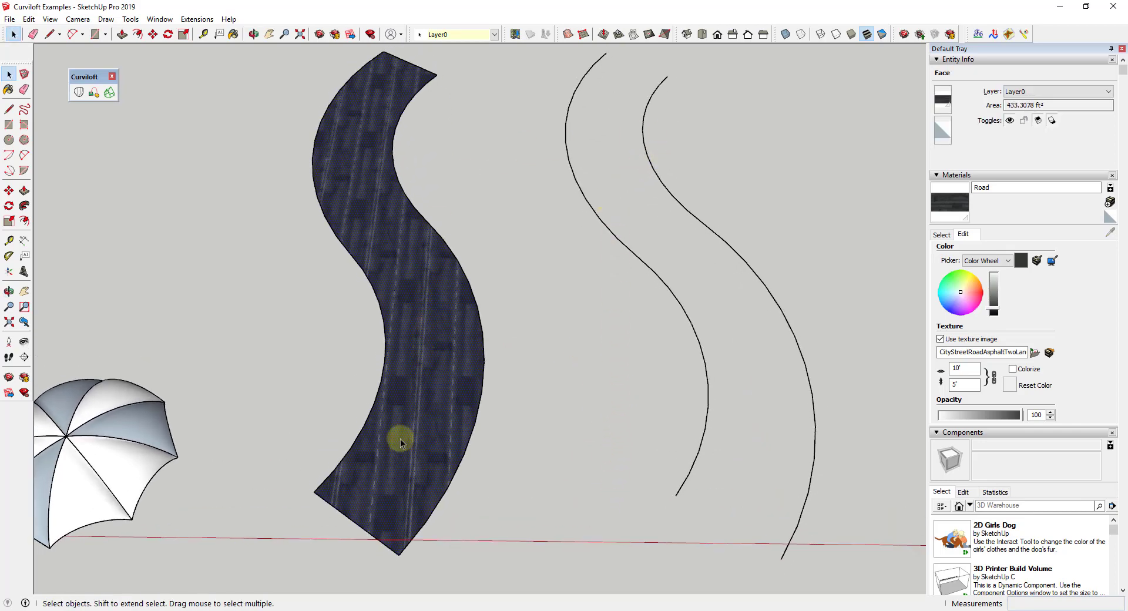
pyautogui.scroll(1, 386, 517)
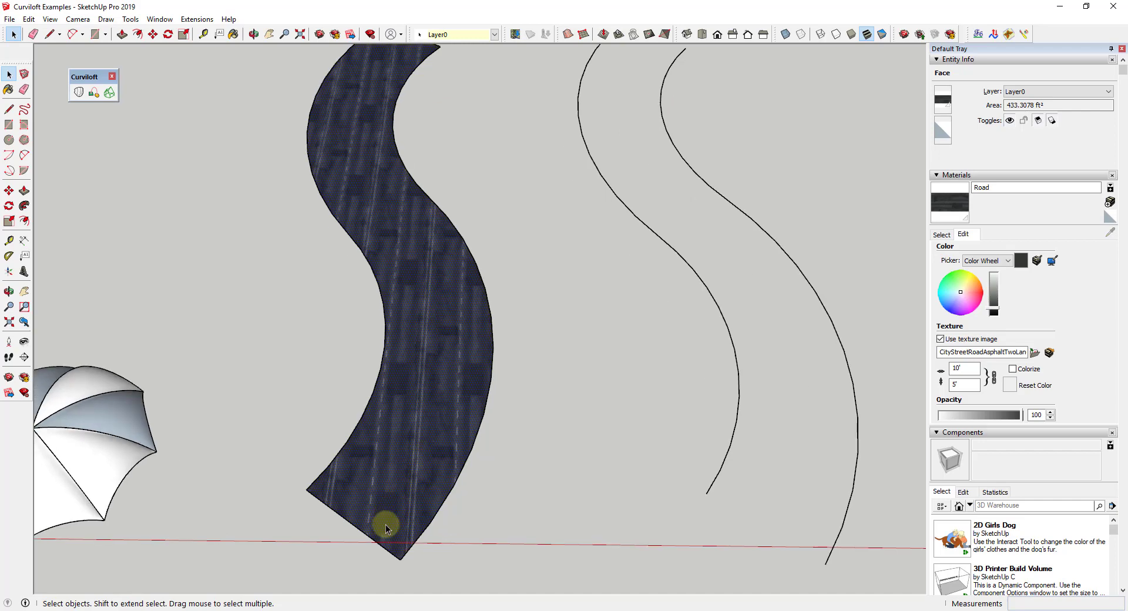
pyautogui.scroll(2, 387, 524)
pyautogui.scroll(2, 389, 523)
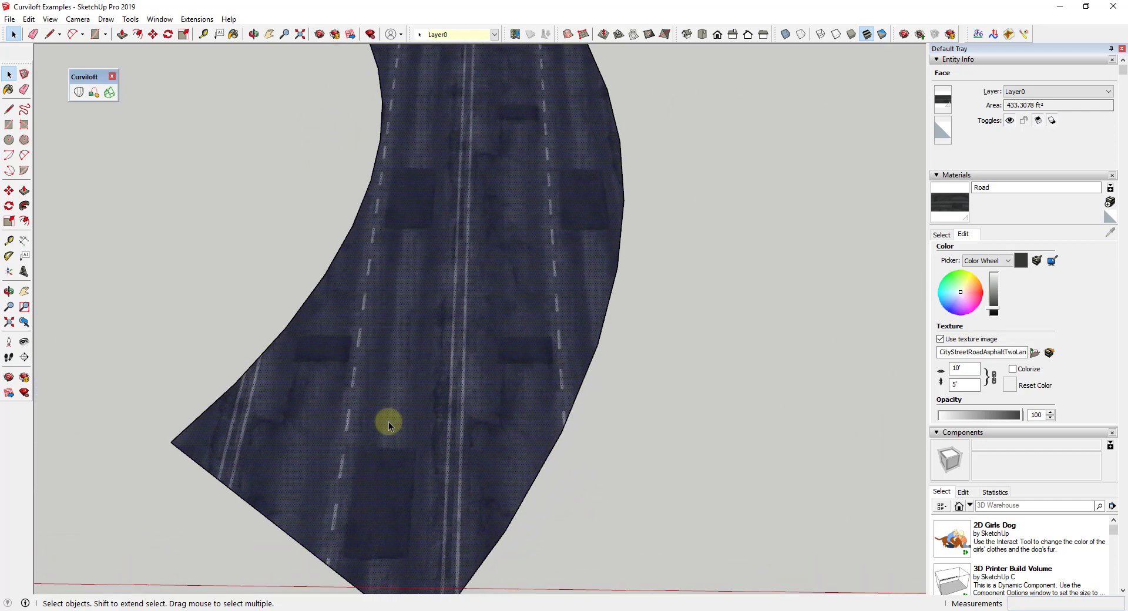
pyautogui.scroll(-5, 408, 282)
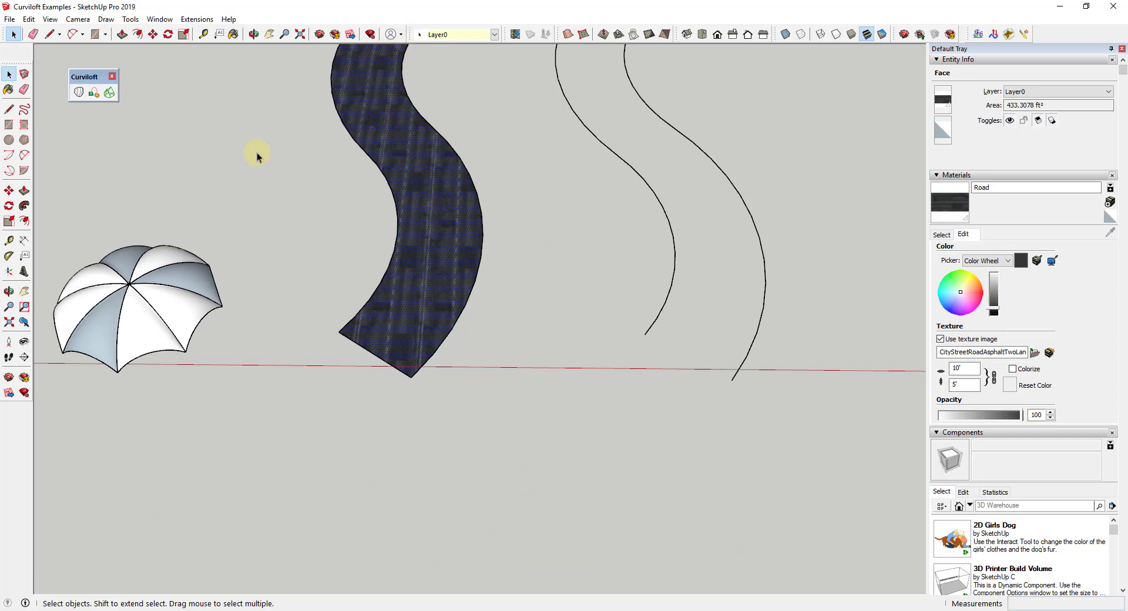
pyautogui.click(1023, 33)
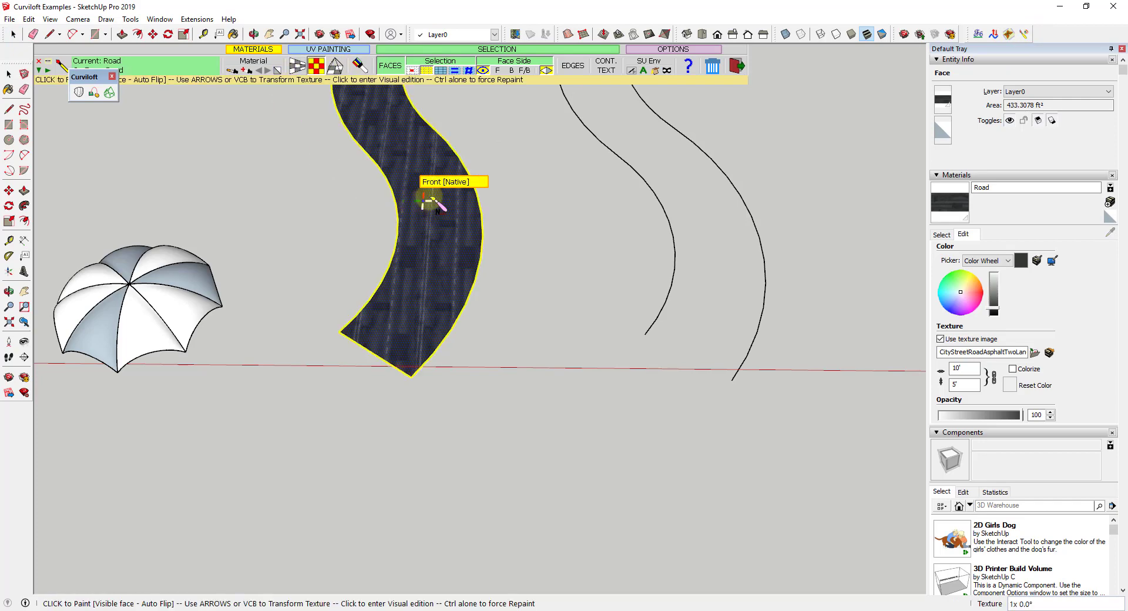
pyautogui.click(409, 158)
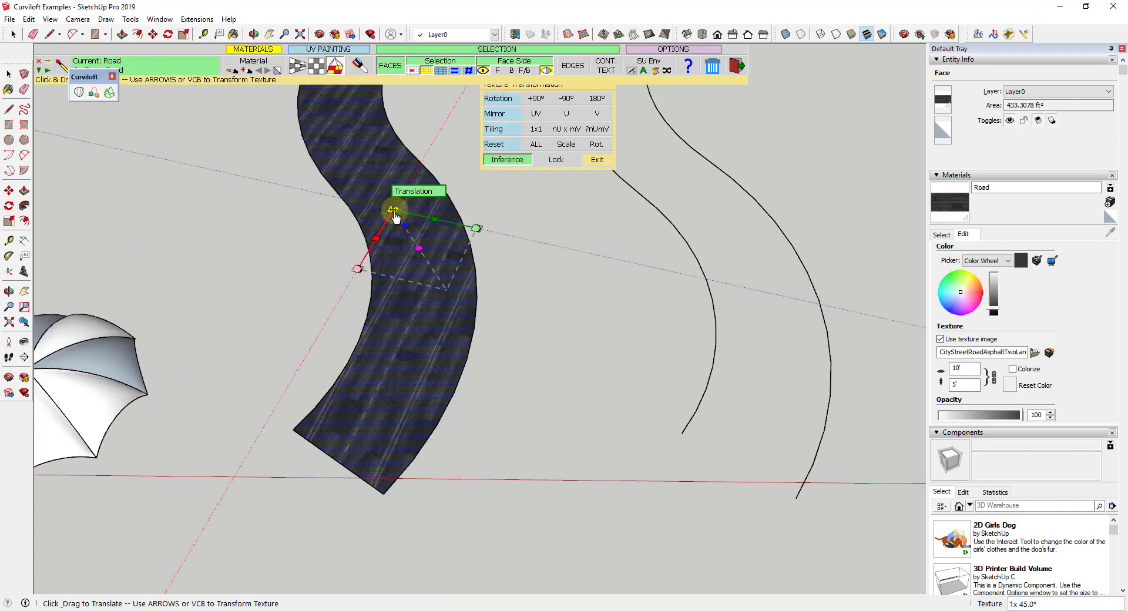
pyautogui.moveTo(394, 216); pyautogui.dragTo(421, 340)
pyautogui.scroll(-3, 371, 205)
pyautogui.click(481, 305)
pyautogui.press('space')
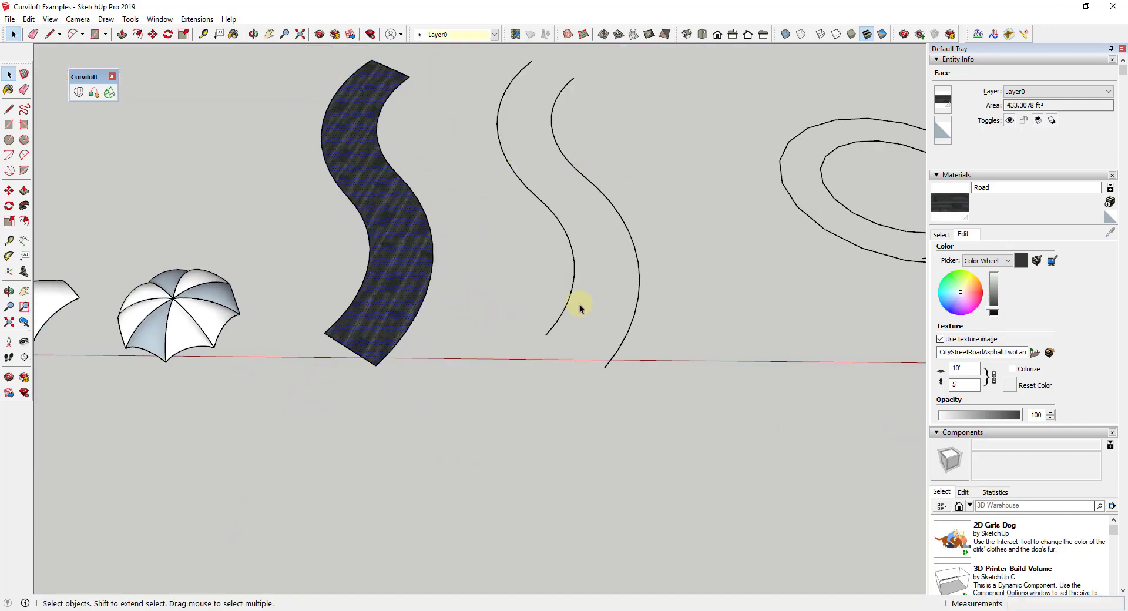
# Loft a surface between the two parallel S-shaped curves with Loft by Spline, and reverse the resulting faces.
pyautogui.moveTo(746, 247); pyautogui.dragTo(359, 154, button='middle')
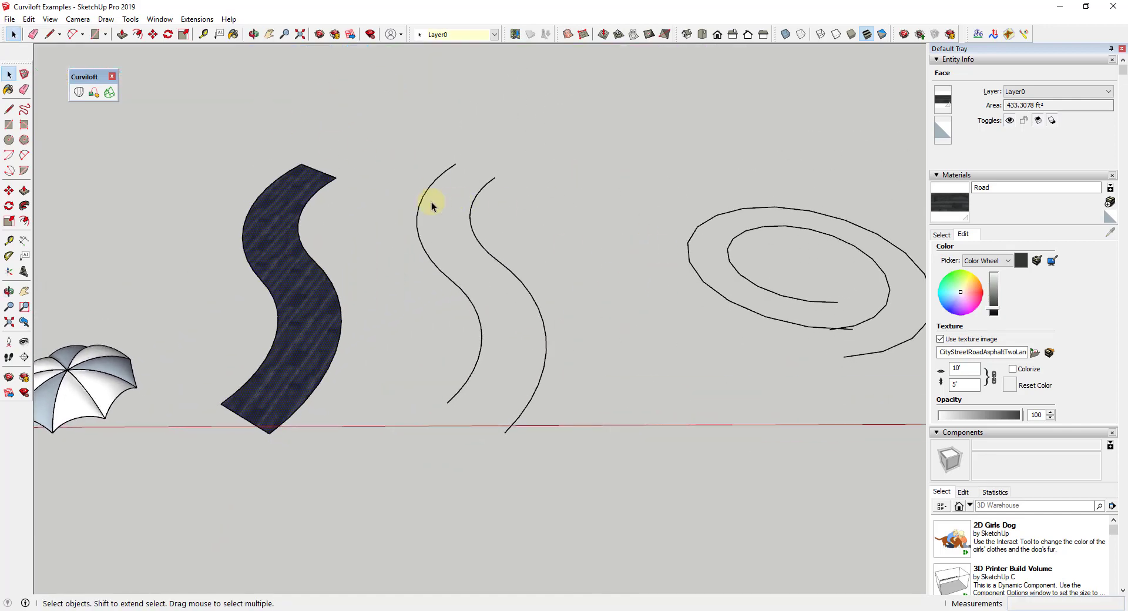
pyautogui.moveTo(393, 144); pyautogui.dragTo(564, 458)
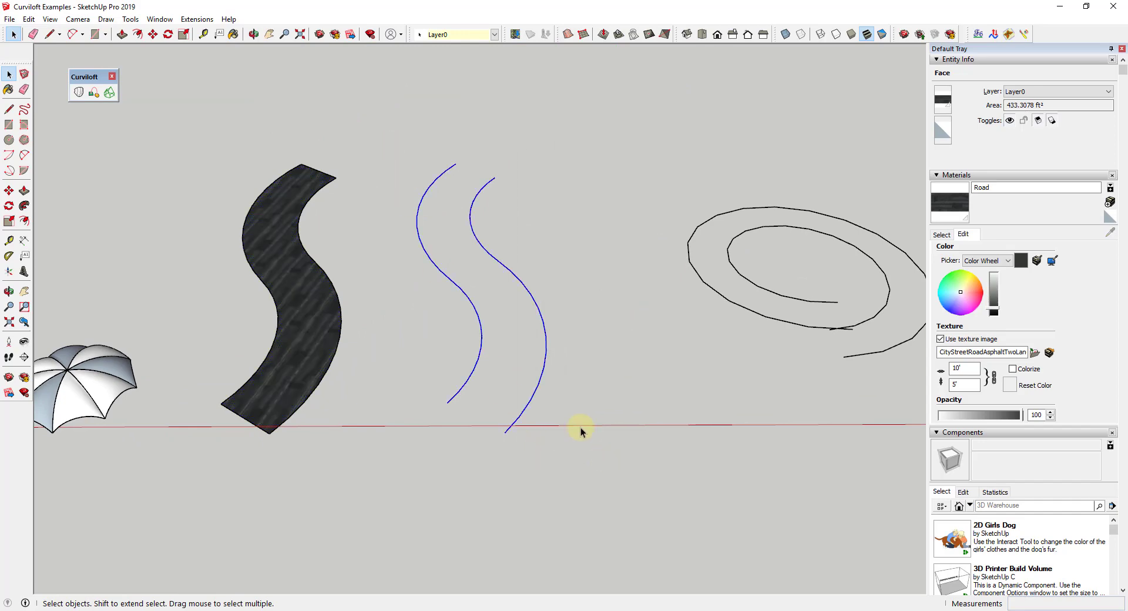
pyautogui.click(79, 95)
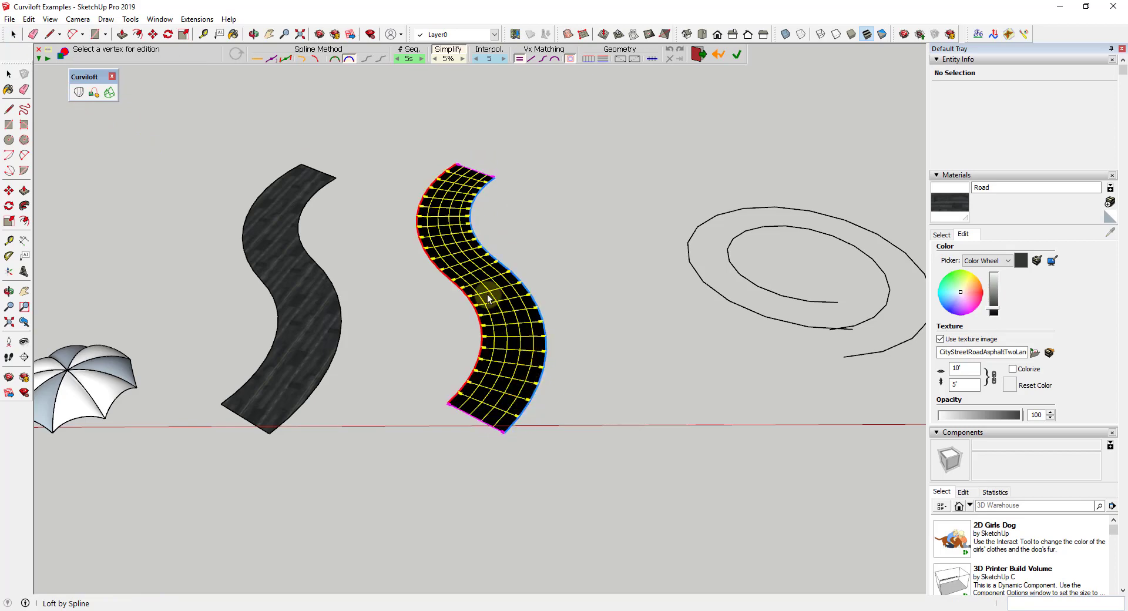
pyautogui.click(509, 180)
pyautogui.click(565, 242)
pyautogui.click(493, 281)
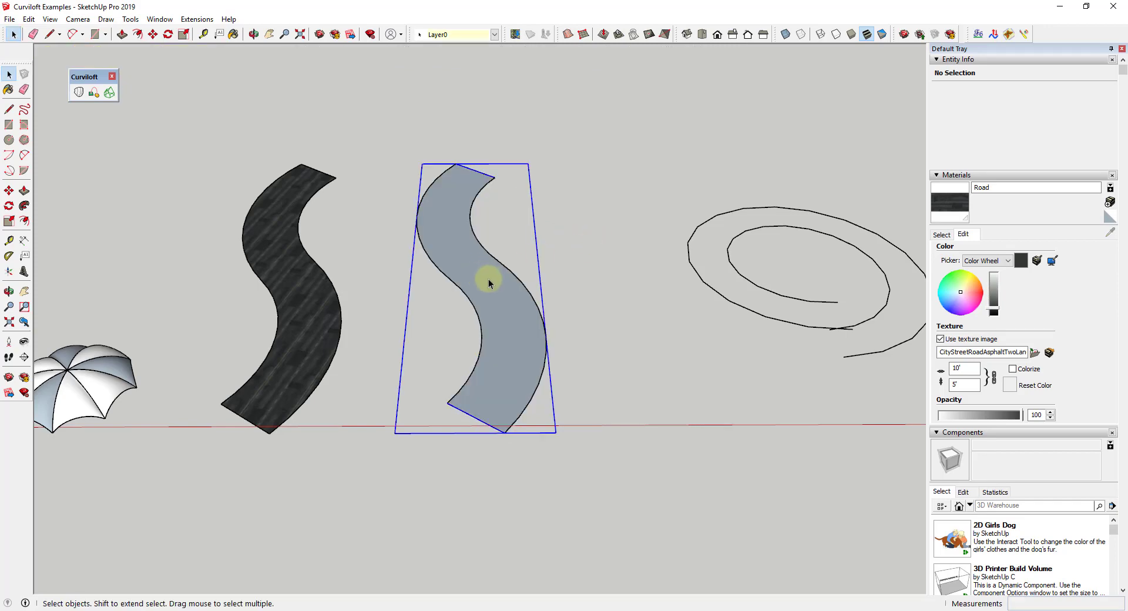
pyautogui.click(612, 282)
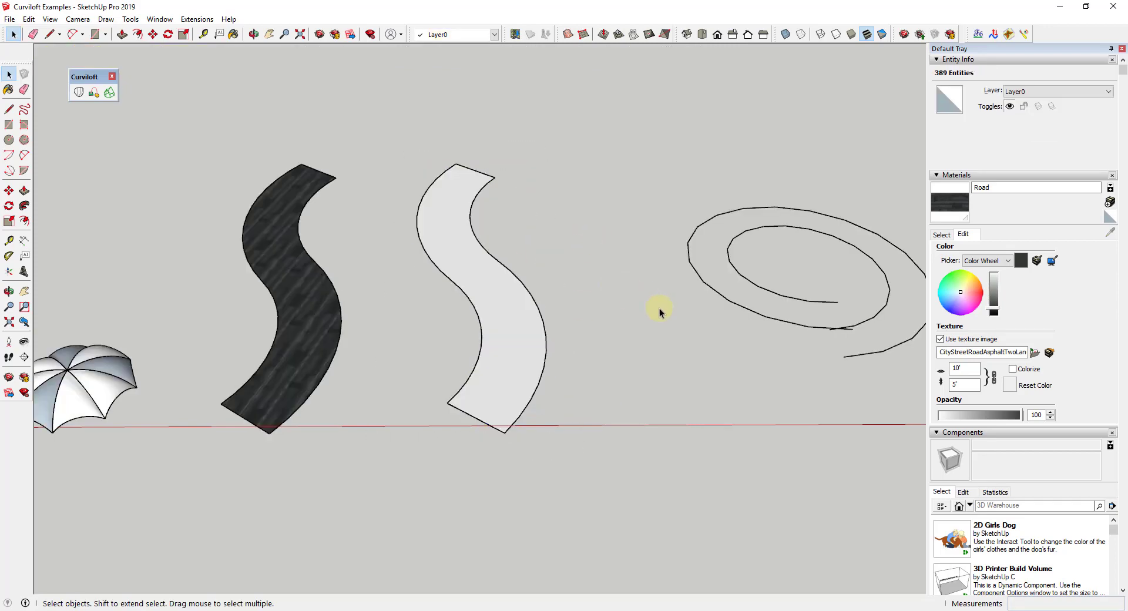
# Paint the lofted S-shaped surface with the in-model Road material.
pyautogui.scroll(2, 558, 285)
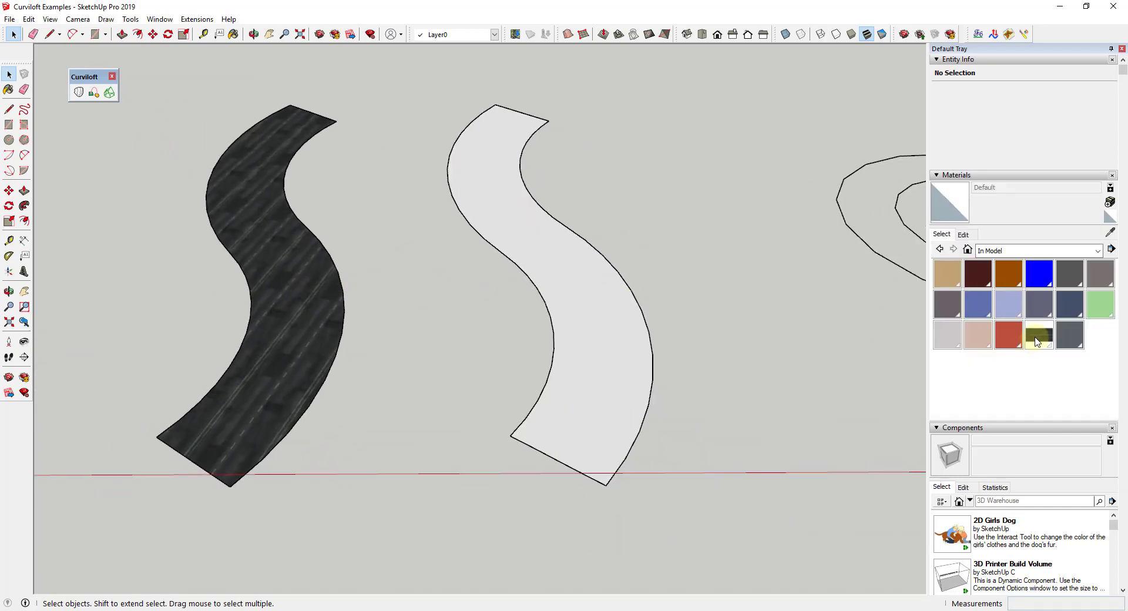
pyautogui.click(1037, 342)
pyautogui.click(575, 266)
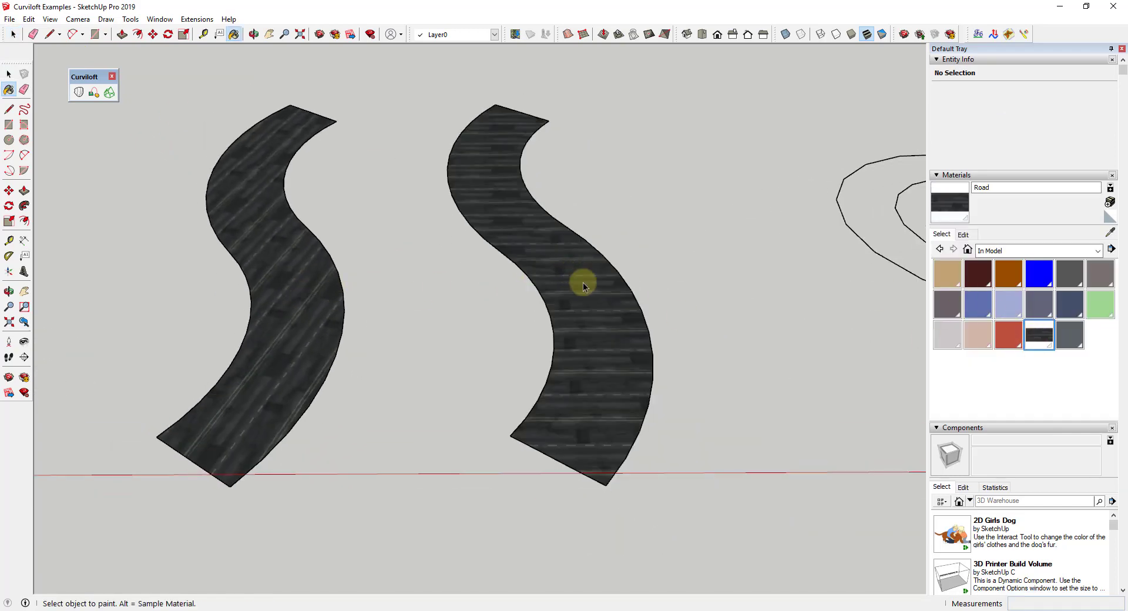
pyautogui.press('space')
# Sample the Road material with ThruPaint and apply it to the lofted S-shaped group using QuadMesh mapping.
pyautogui.click(531, 266)
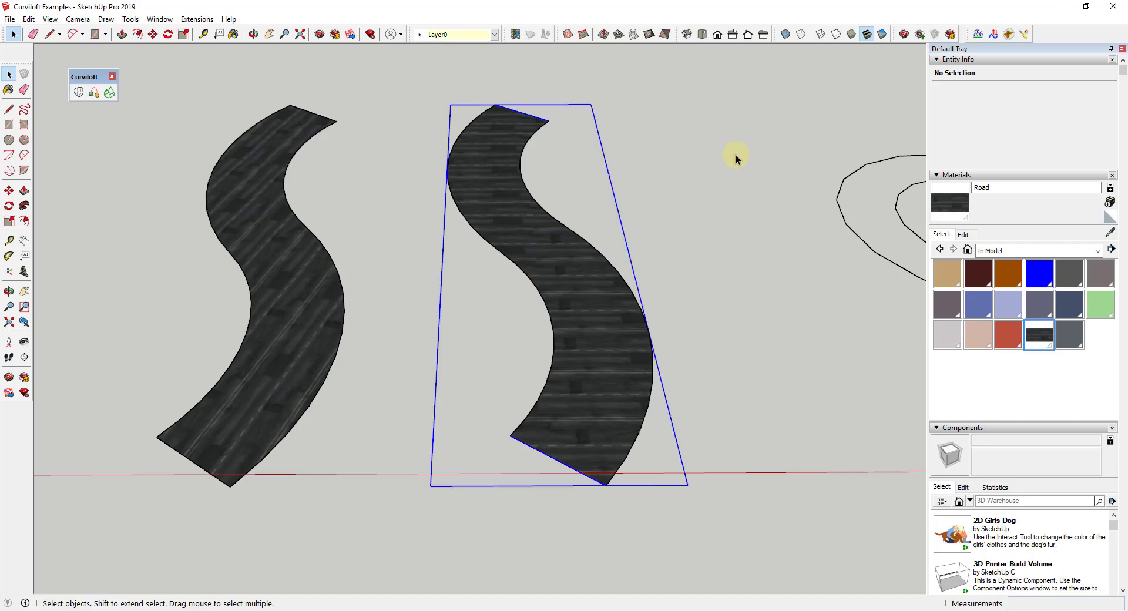
pyautogui.click(1024, 34)
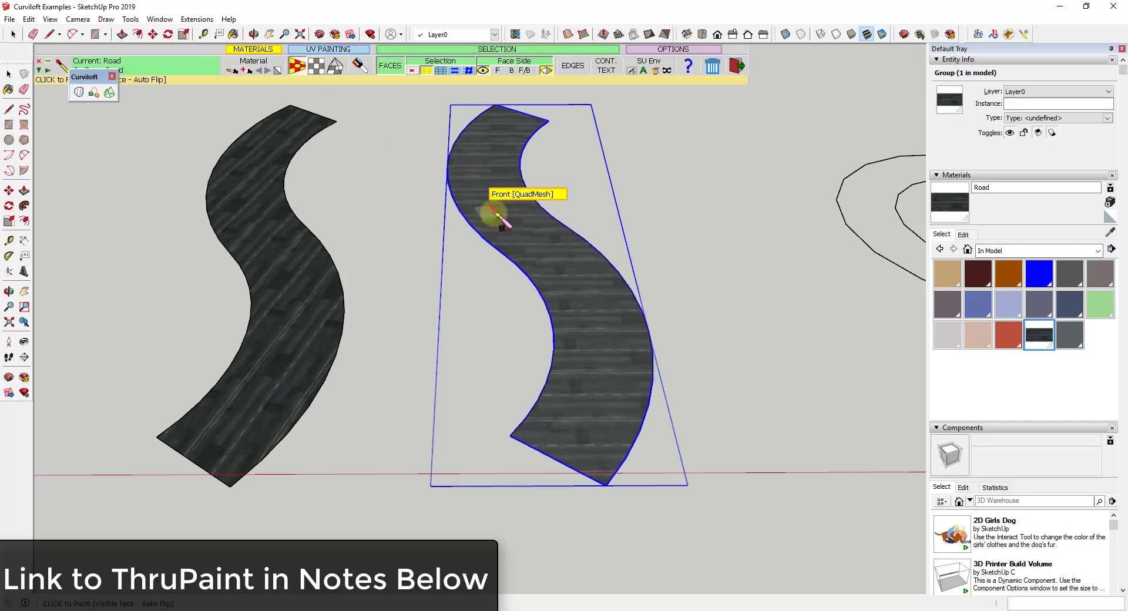
pyautogui.click(233, 70)
pyautogui.click(498, 210)
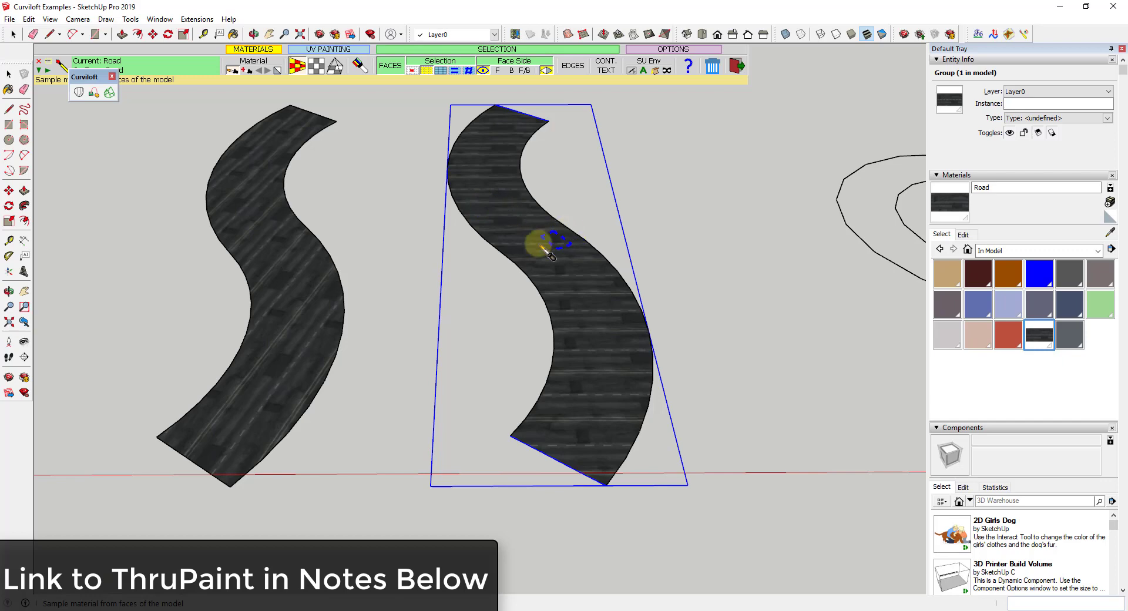
pyautogui.click(620, 286)
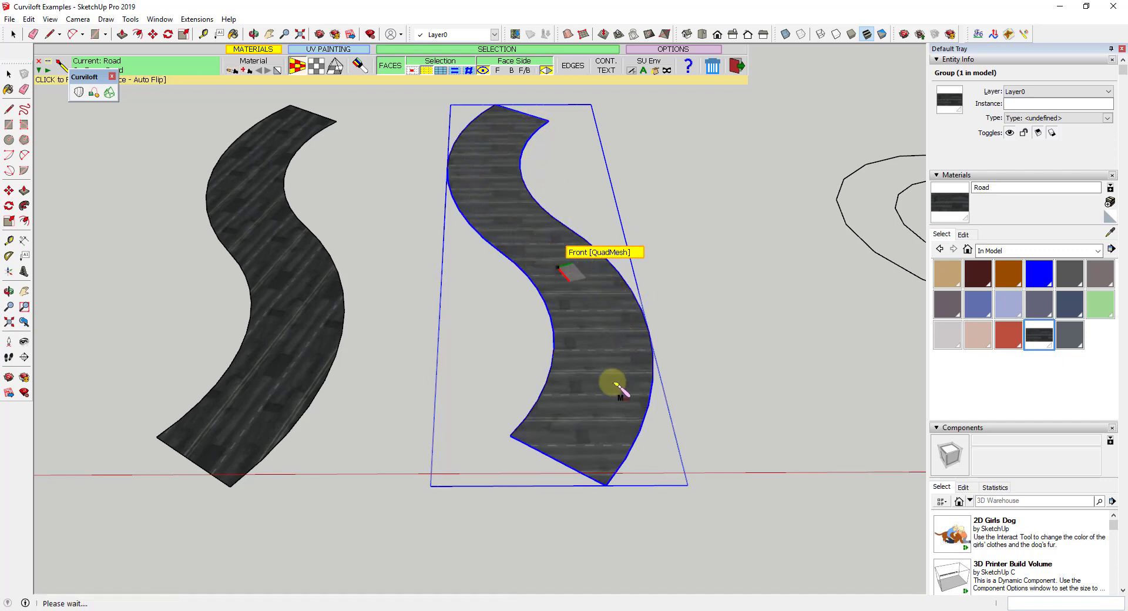
# Rotate the QuadMesh road texture so its lane lines follow the S curve, and leave ThruPaint.
pyautogui.scroll(2, 717, 350)
pyautogui.scroll(-1, 567, 313)
pyautogui.click(560, 317)
pyautogui.moveTo(561, 317); pyautogui.dragTo(570, 314)
pyautogui.scroll(1, 575, 318)
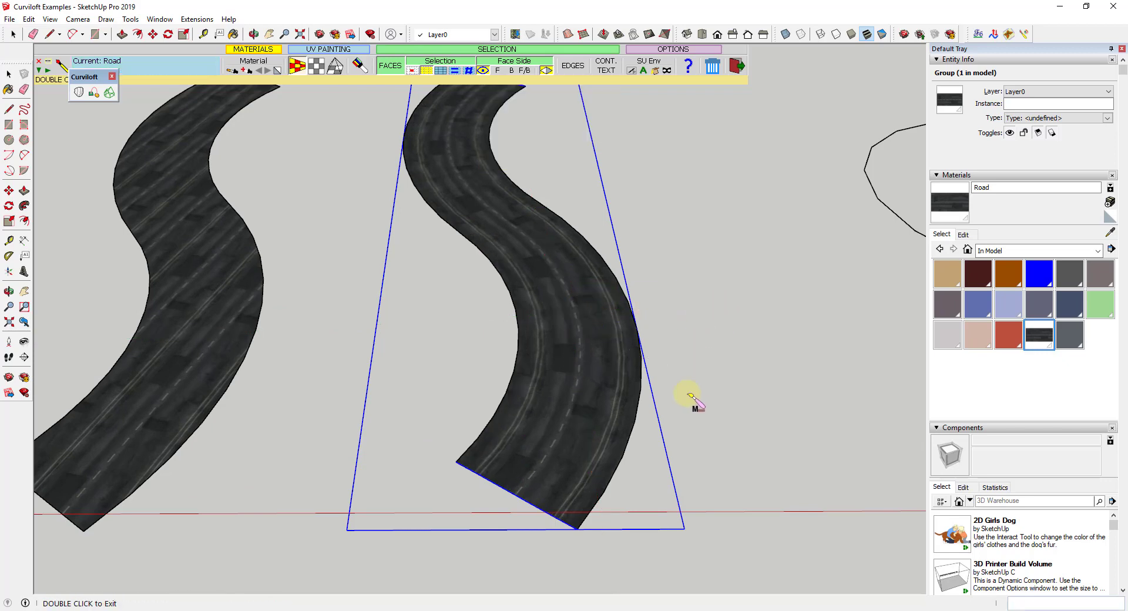
pyautogui.scroll(-1, 578, 464)
pyautogui.scroll(1, 672, 360)
pyautogui.press('space')
pyautogui.click(674, 359)
pyautogui.moveTo(574, 388)
pyautogui.keyDown('shift'); pyautogui.mouseDown(button='middle')
pyautogui.moveTo(560, 394)
pyautogui.moveTo(536, 365)
pyautogui.moveTo(554, 354)
pyautogui.mouseUp(button='middle'); pyautogui.keyUp('shift')
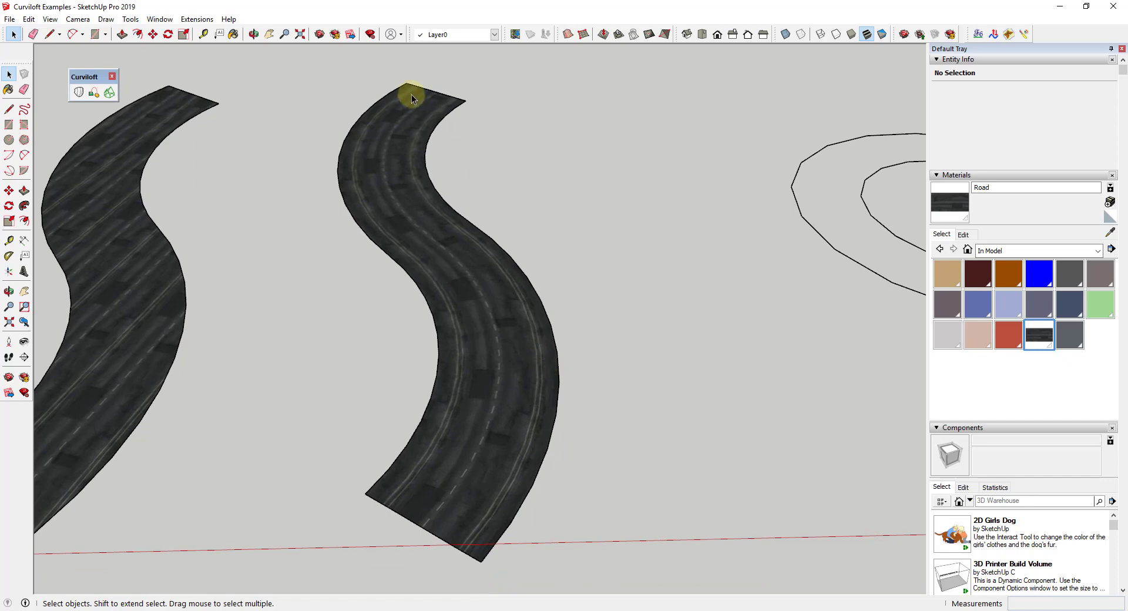
pyautogui.scroll(-5, 281, 341)
# Start Loft by Spline, pick the inner and outer open circular curves as the two contours, and preview the loft.
pyautogui.moveTo(281, 340); pyautogui.dragTo(554, 267, button='middle')
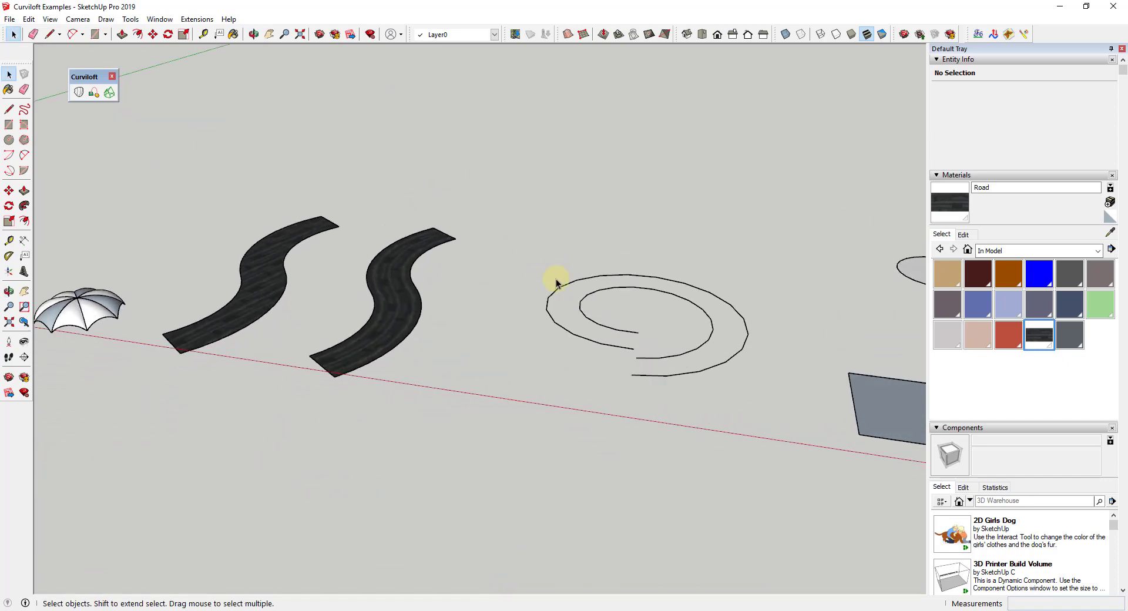
pyautogui.moveTo(530, 259); pyautogui.dragTo(800, 397)
pyautogui.click(763, 334)
pyautogui.scroll(3, 763, 334)
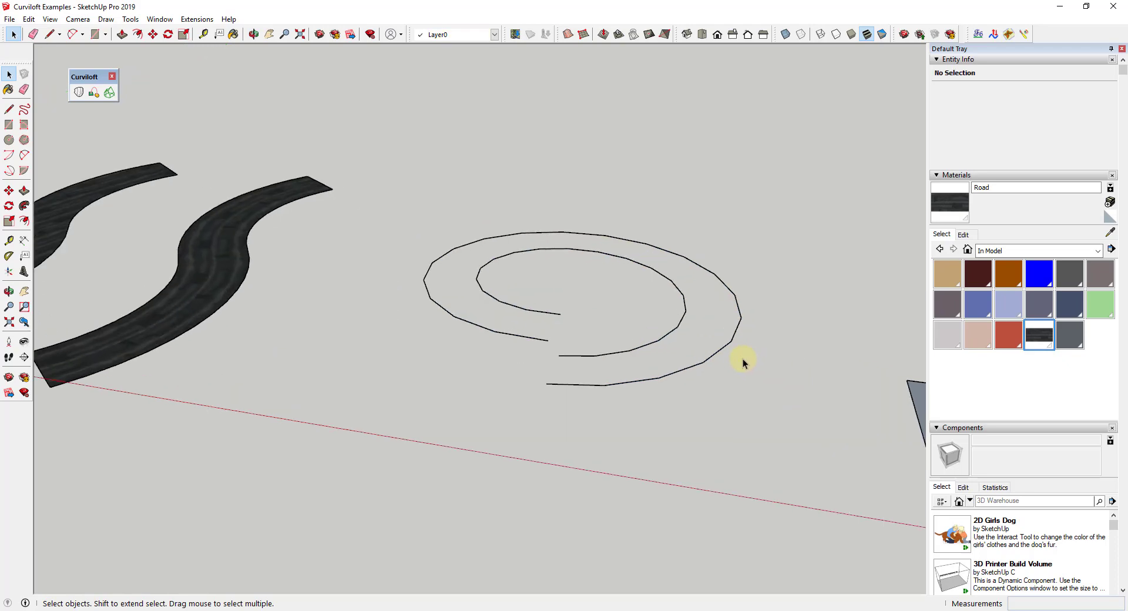
pyautogui.moveTo(675, 353); pyautogui.dragTo(629, 340, button='middle')
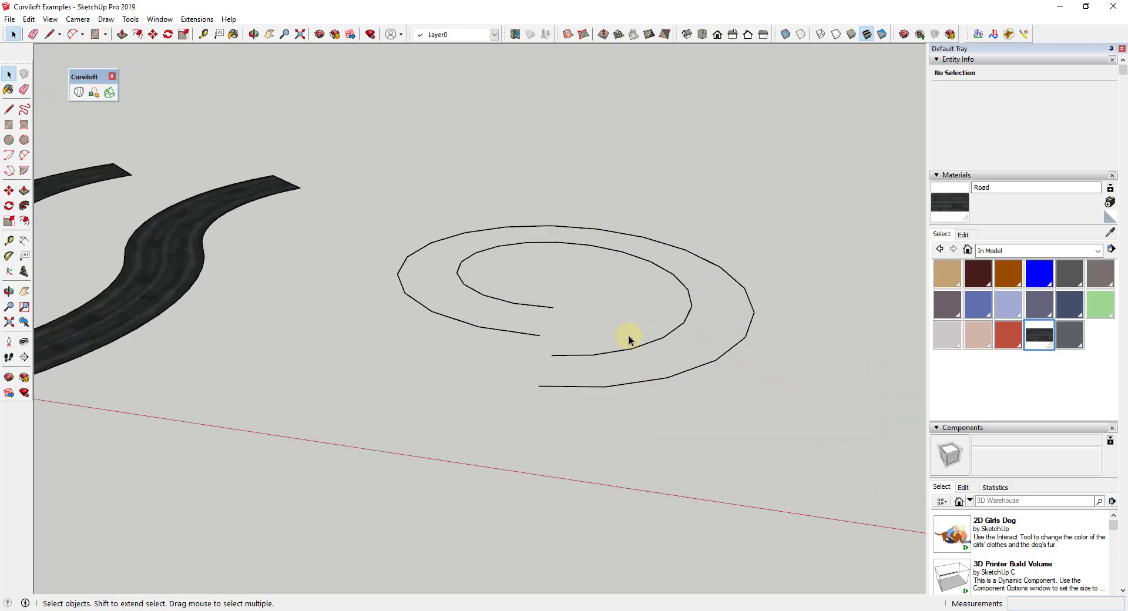
pyautogui.click(78, 92)
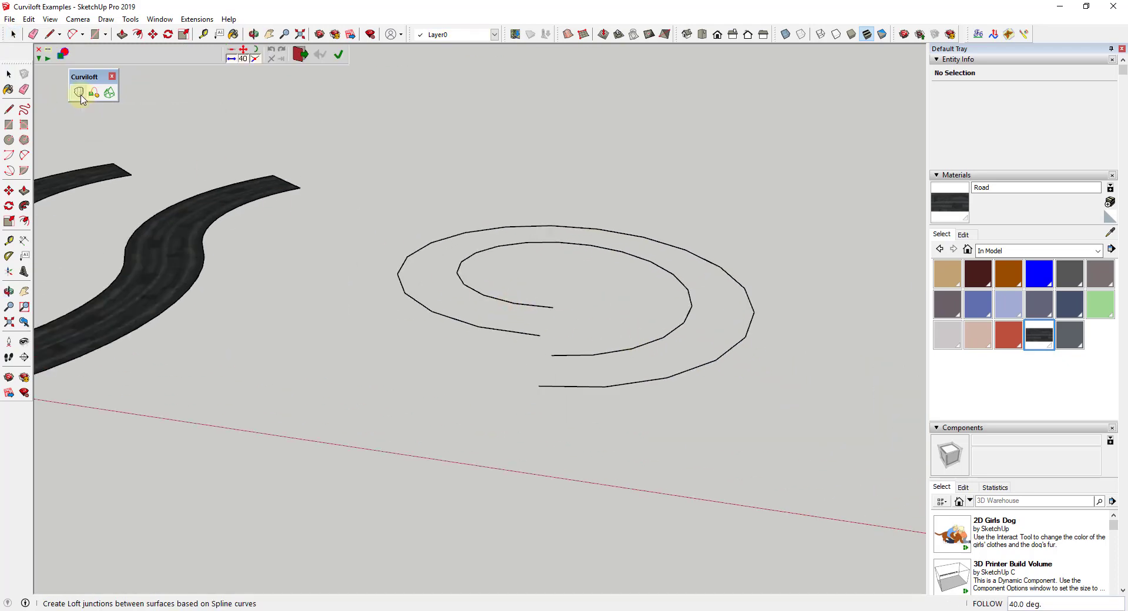
pyautogui.click(518, 303)
pyautogui.click(515, 331)
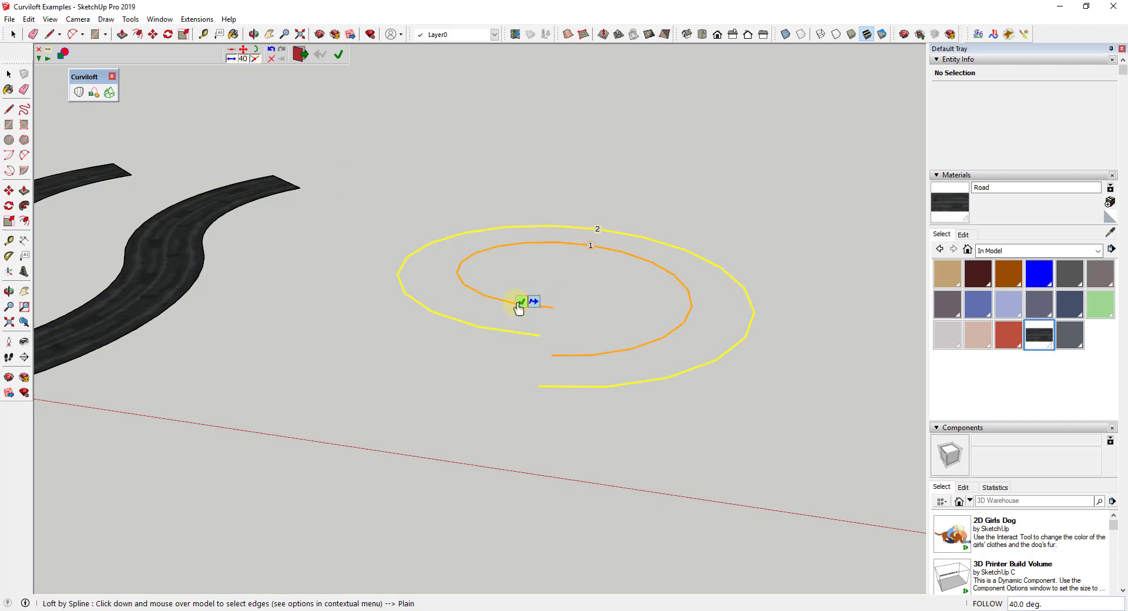
pyautogui.click(520, 305)
pyautogui.click(534, 307)
pyautogui.click(516, 330)
pyautogui.click(517, 305)
# Set the ring loft's number of segments to 1 and generate the flat open-ring surface.
pyautogui.click(398, 60)
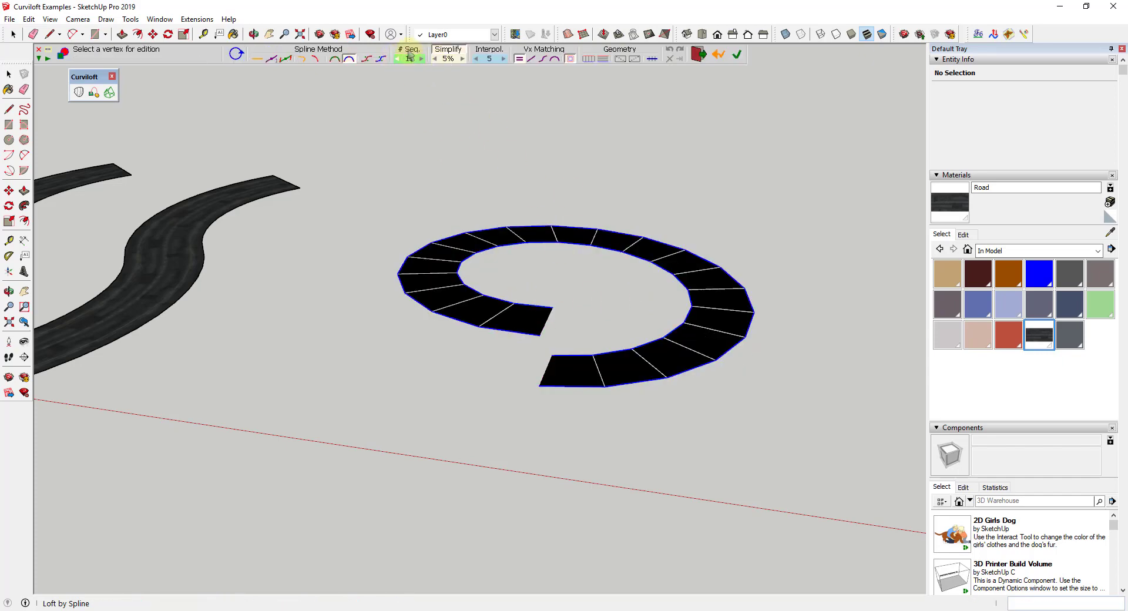
pyautogui.moveTo(645, 303); pyautogui.dragTo(670, 370, button='middle')
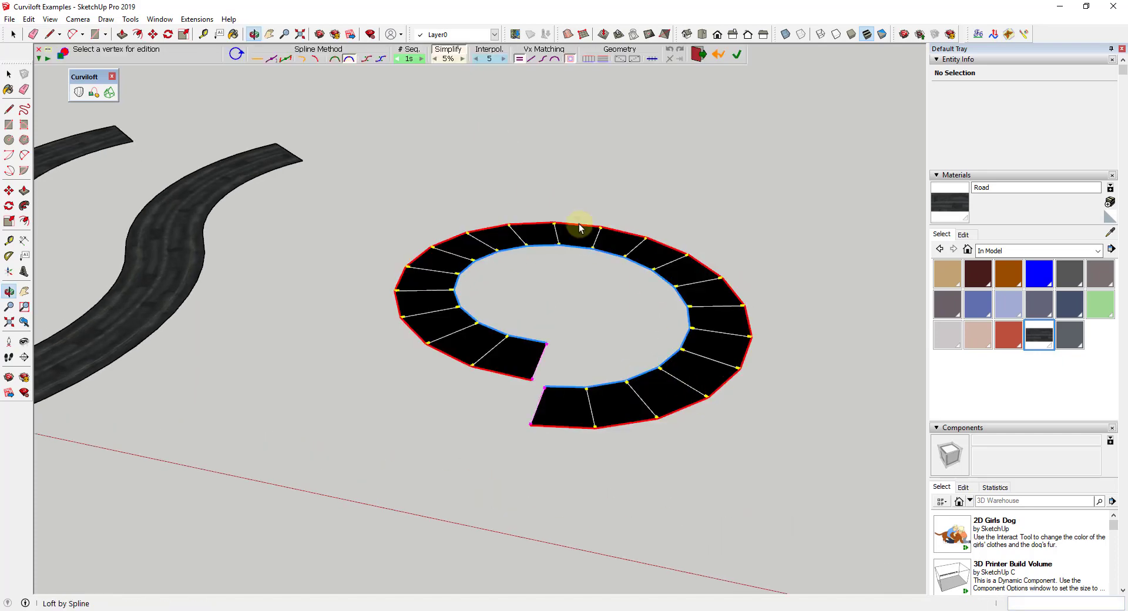
pyautogui.scroll(-2, 574, 290)
pyautogui.moveTo(707, 281); pyautogui.dragTo(630, 248, button='middle')
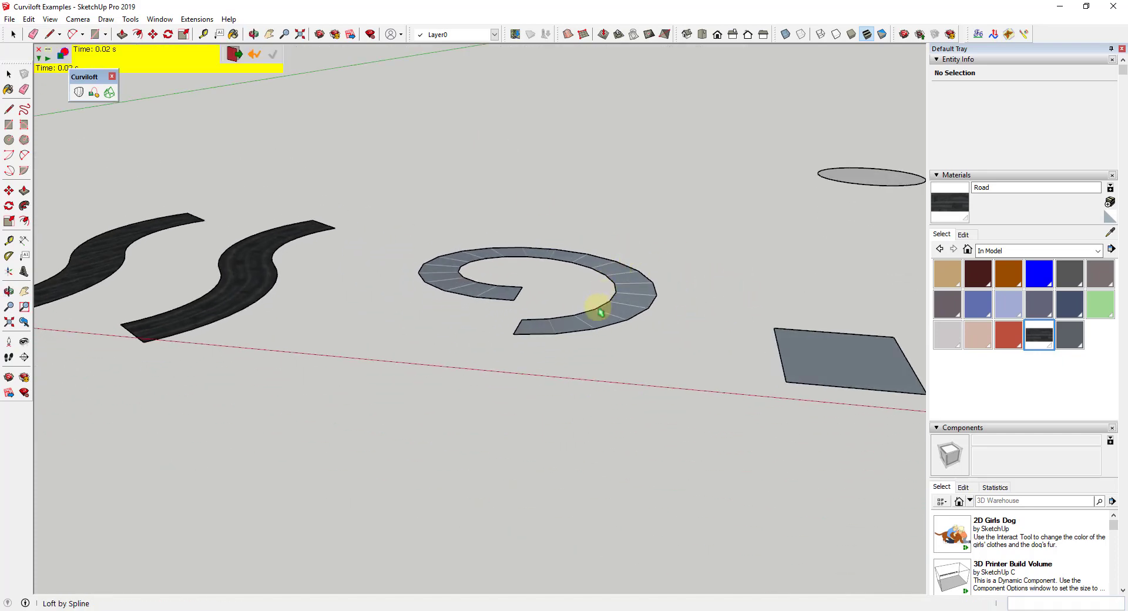
pyautogui.scroll(-2, 569, 323)
pyautogui.scroll(3, 568, 323)
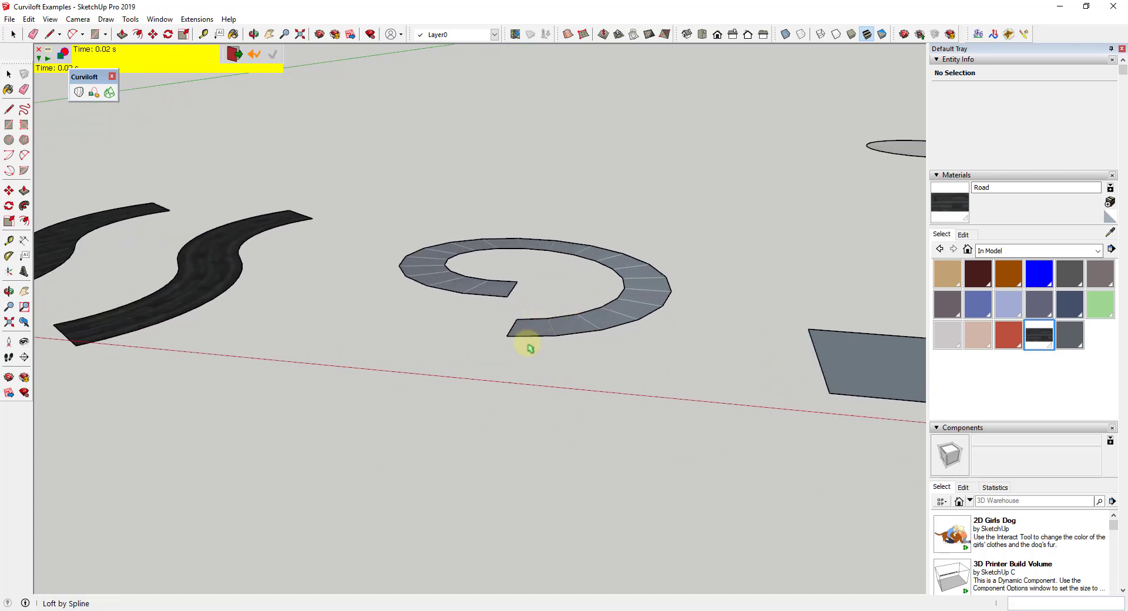
# Loft the square to the circle above it with Loft by Spline, and open the junction's properties for editing.
pyautogui.scroll(-5, 530, 349)
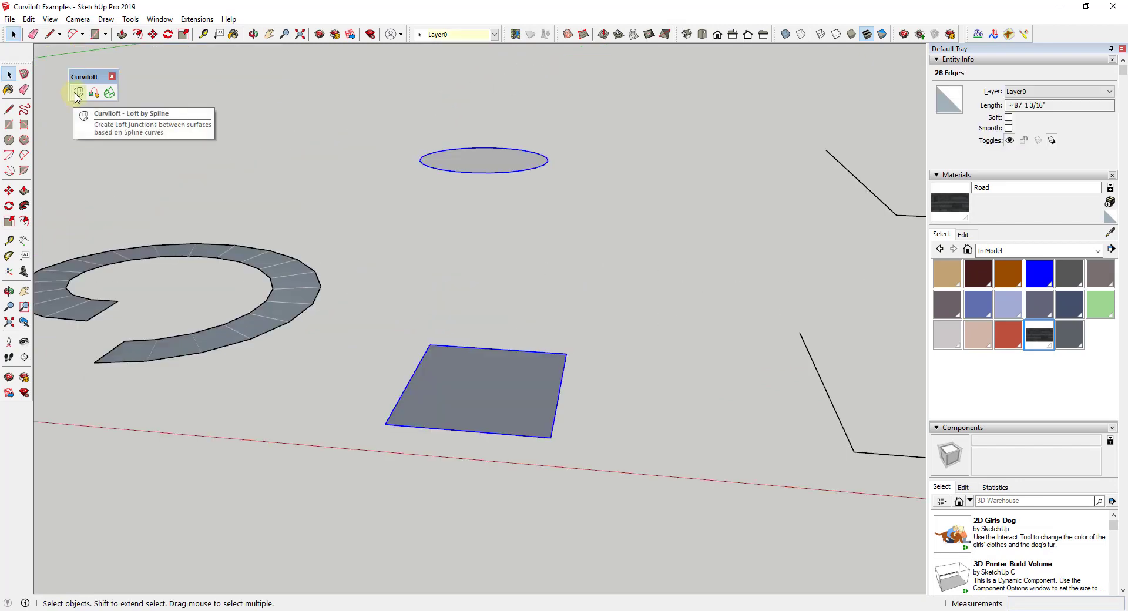
pyautogui.click(77, 94)
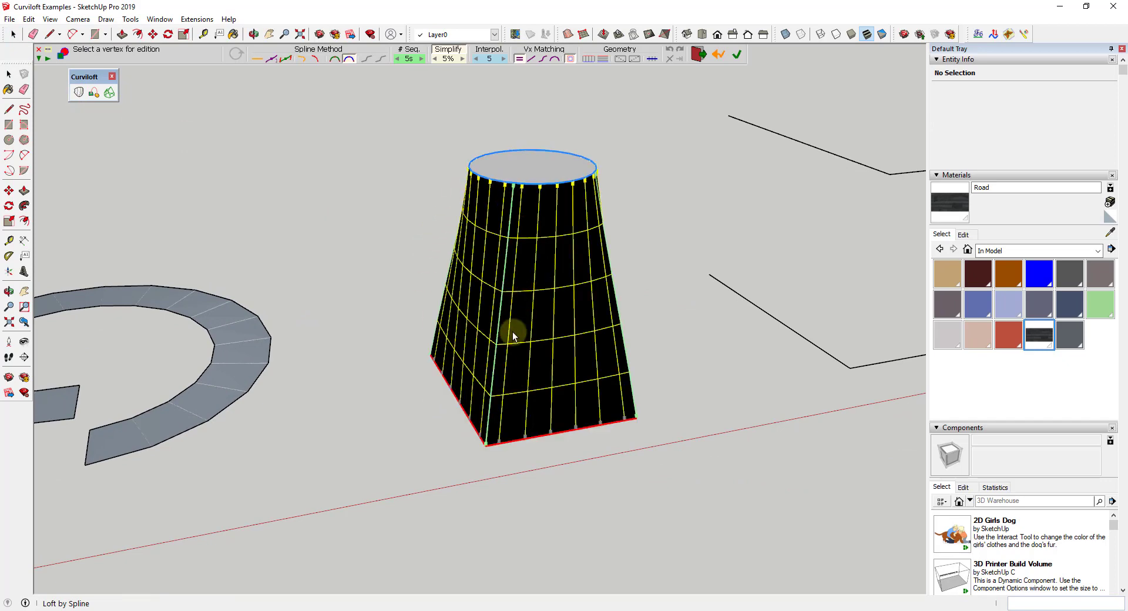
pyautogui.click(521, 188)
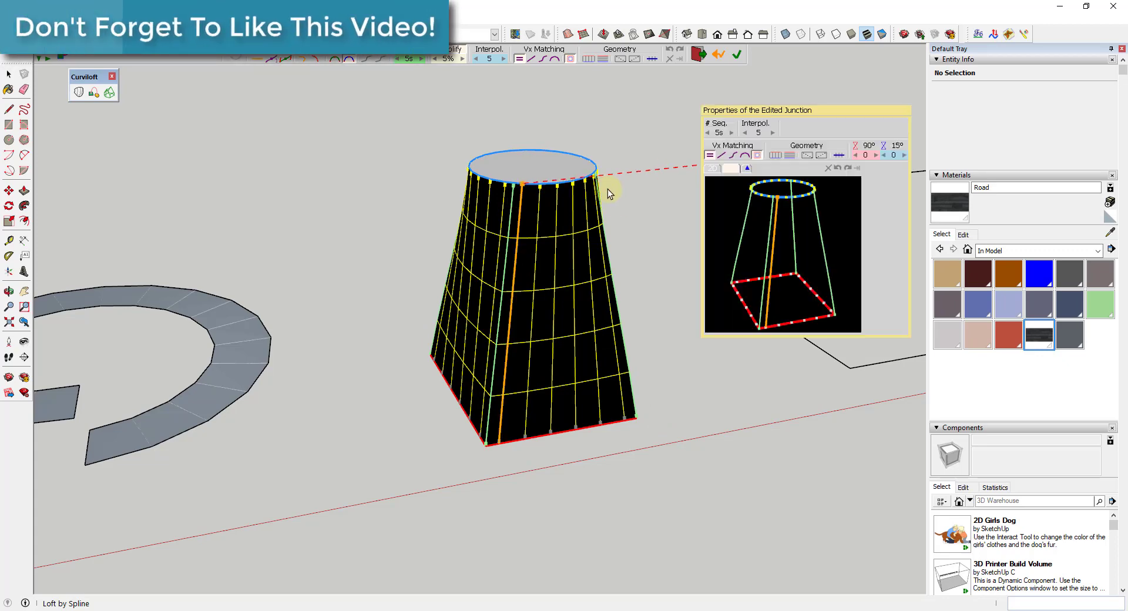
pyautogui.moveTo(518, 188)
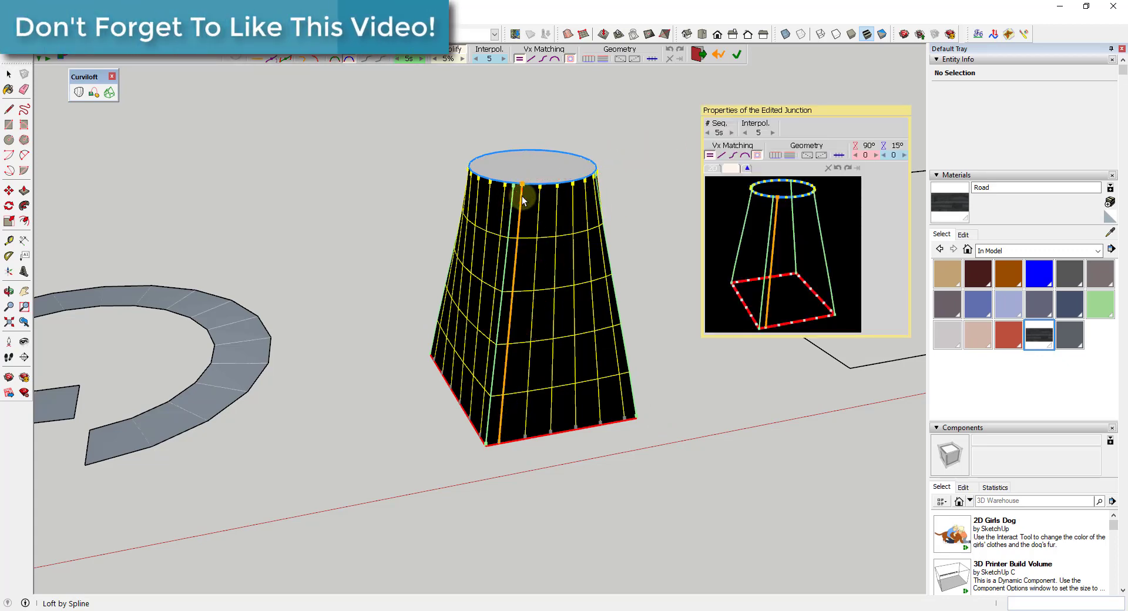
# Twist the square-to-circle junction in 15° increments, settling on an increment value of 2.
pyautogui.click(904, 156)
pyautogui.click(905, 156)
pyautogui.click(905, 156)
pyautogui.click(904, 155)
pyautogui.click(904, 156)
pyautogui.click(904, 156)
pyautogui.click(904, 156)
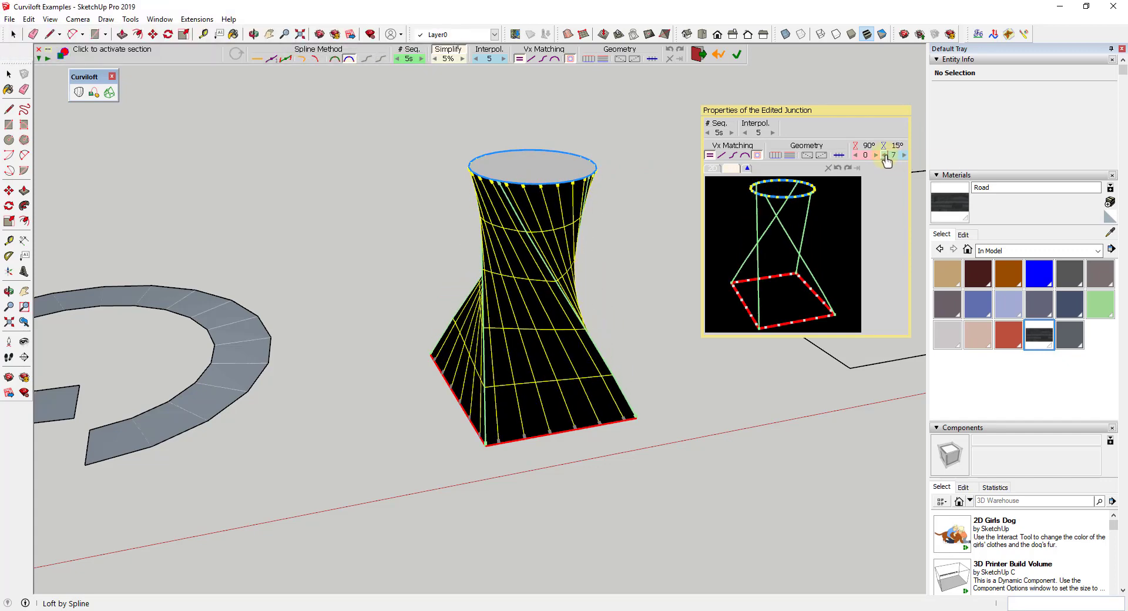
pyautogui.click(884, 155)
pyautogui.click(884, 156)
pyautogui.click(884, 156)
pyautogui.click(884, 156)
pyautogui.click(884, 156)
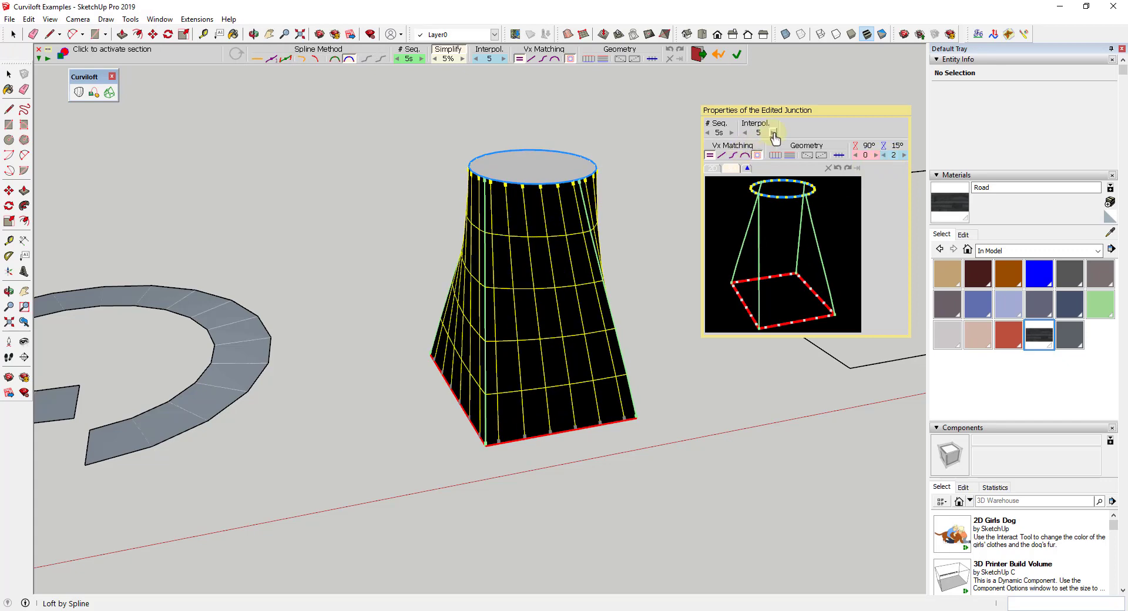
# Set the square-to-circle junction's interpolation to 6 and its number of segments to 10.
pyautogui.click(757, 124)
pyautogui.click(758, 123)
pyautogui.click(731, 134)
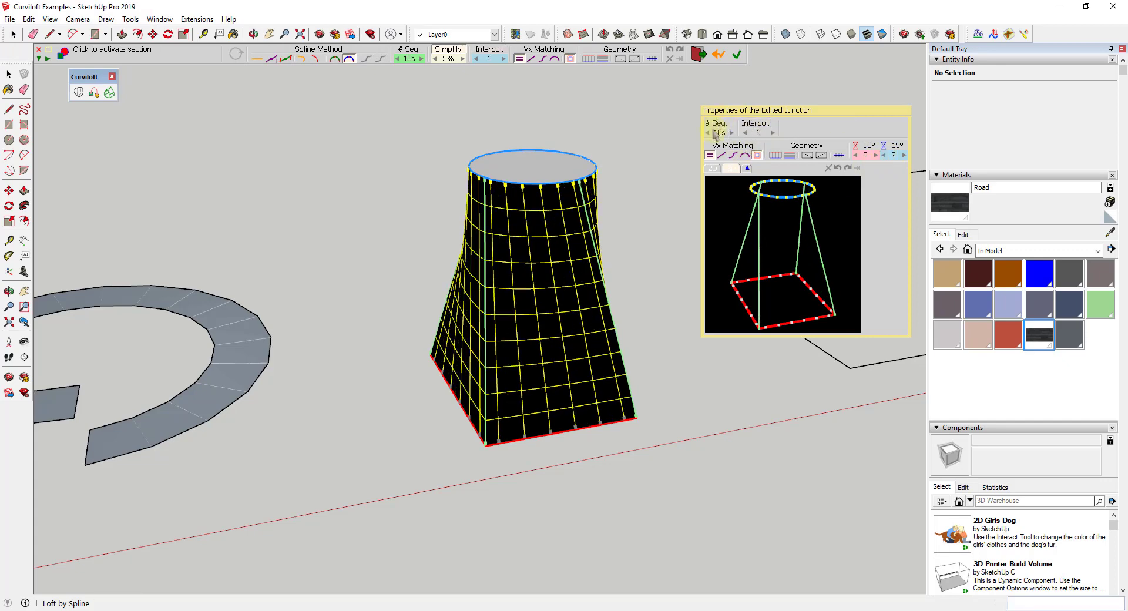
# Generate the twisted square-to-circle loft surface and finish the Loft by Spline command.
pyautogui.click(659, 311)
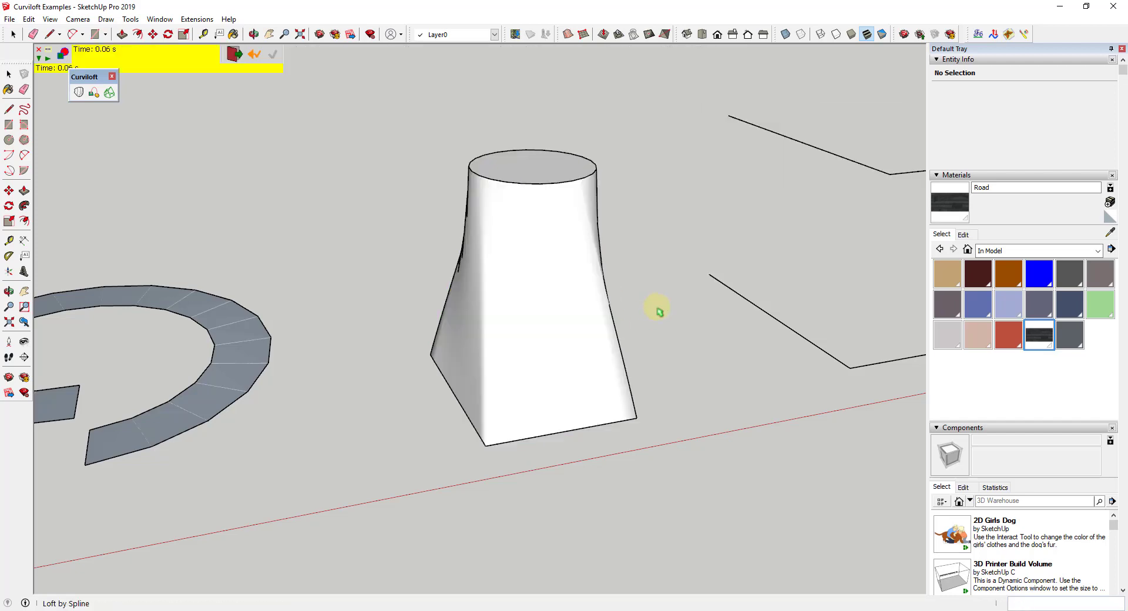
pyautogui.moveTo(758, 322); pyautogui.dragTo(443, 330, button='middle')
pyautogui.scroll(-3, 443, 324)
pyautogui.moveTo(621, 313); pyautogui.dragTo(639, 289, button='middle')
pyautogui.press('space')
# Try a Loft by Spline junction between the two bent open lines beside the square-to-circle loft.
pyautogui.moveTo(394, 174); pyautogui.dragTo(640, 391)
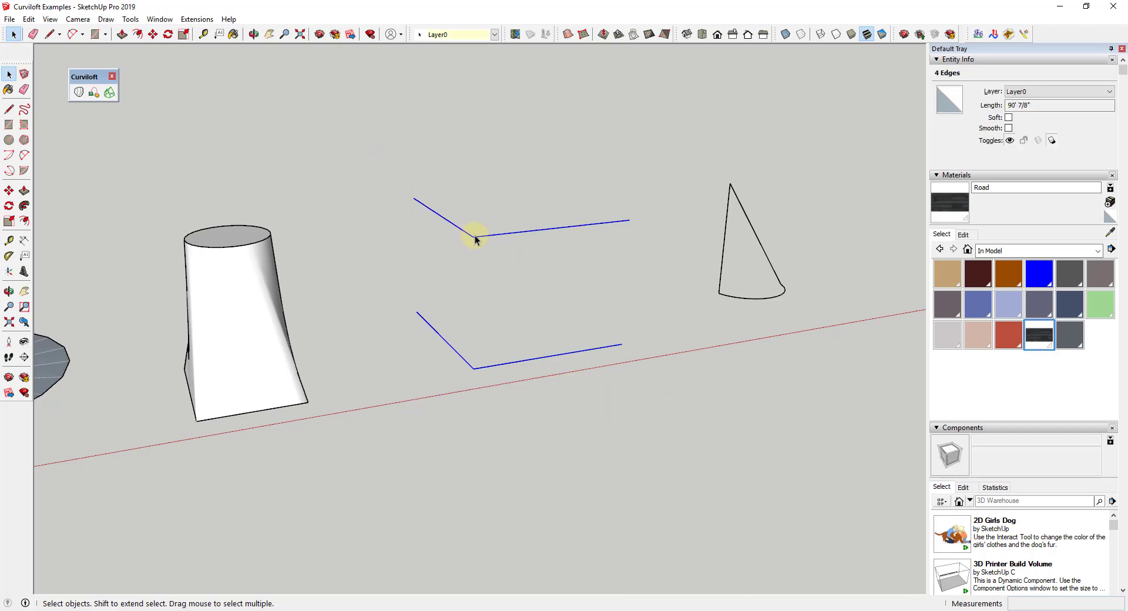
pyautogui.click(78, 92)
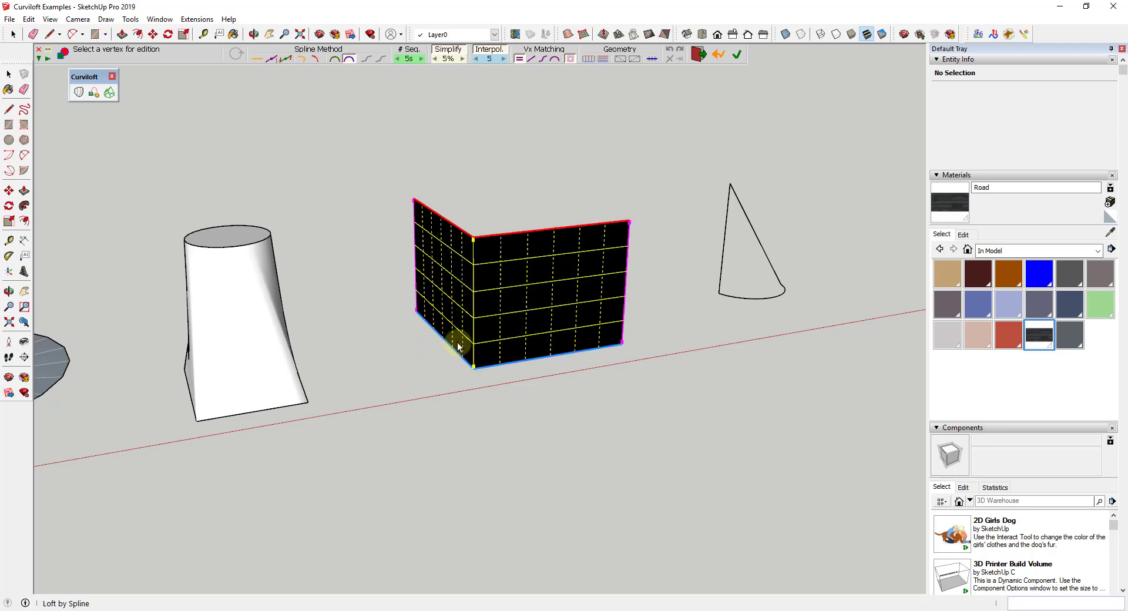
pyautogui.moveTo(831, 252); pyautogui.dragTo(762, 326, button='middle')
pyautogui.press('space')
# Select the edges of the pointed contour with the arc base and preview a Curviloft Skinning surface across it.
pyautogui.scroll(-1, 605, 186)
pyautogui.scroll(1, 790, 207)
pyautogui.moveTo(714, 166); pyautogui.dragTo(713, 109, button='middle')
pyautogui.scroll(-3, 596, 271)
pyautogui.moveTo(761, 281); pyautogui.dragTo(590, 515, button='middle')
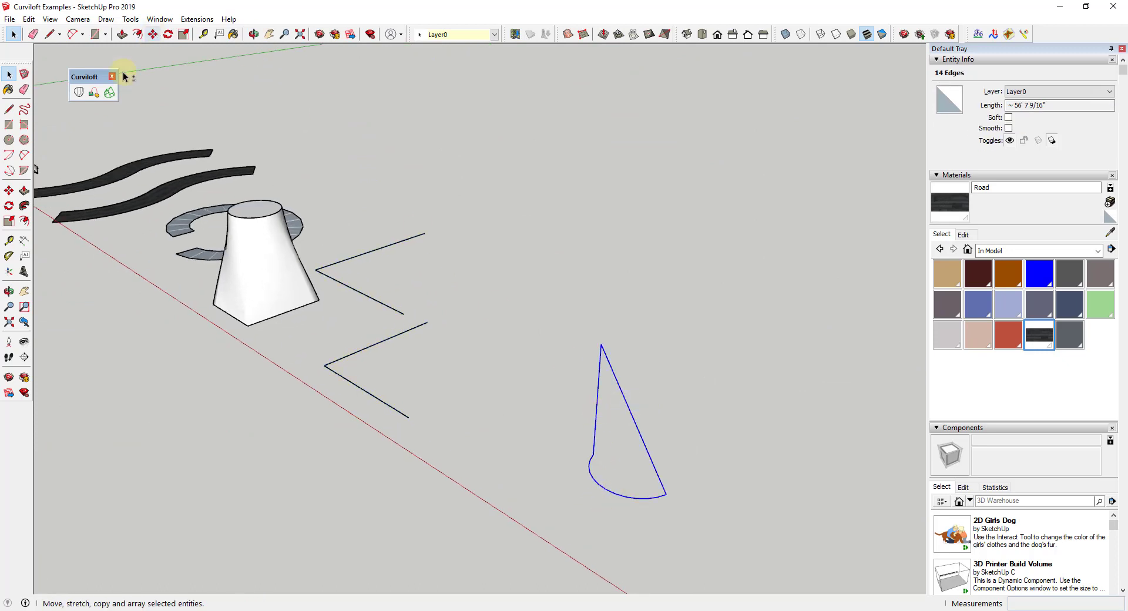
pyautogui.click(78, 92)
pyautogui.click(622, 340)
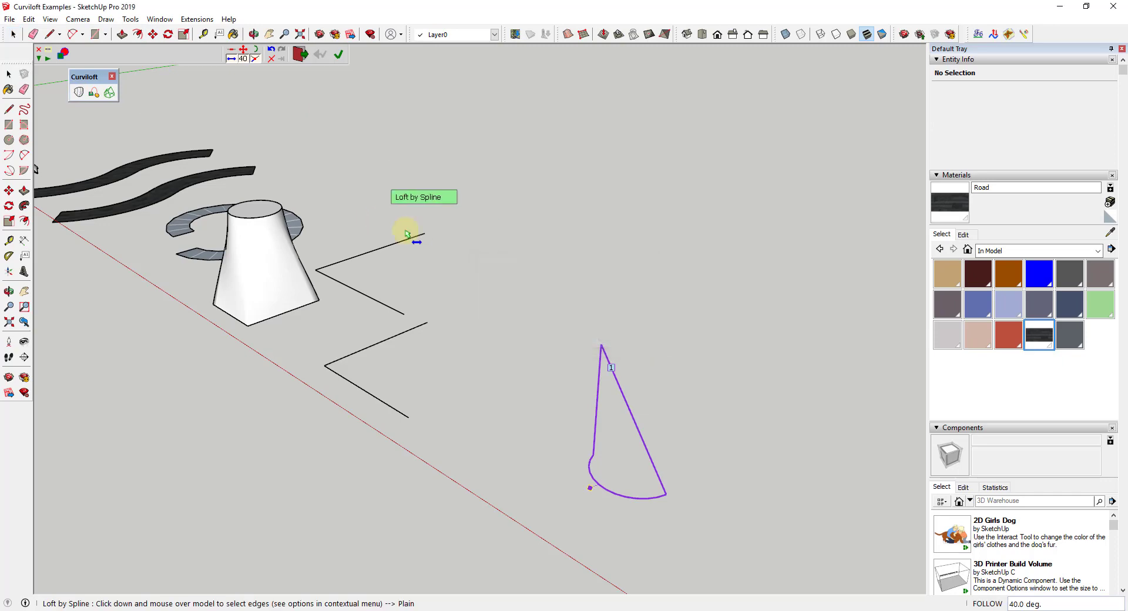
pyautogui.click(109, 93)
pyautogui.moveTo(651, 366); pyautogui.dragTo(604, 335, button='middle')
pyautogui.moveTo(604, 335); pyautogui.dragTo(465, 297, button='middle')
# Set the skin's geometry options to produce mesh lines in both directions, and generate the wireframe.
pyautogui.click(414, 59)
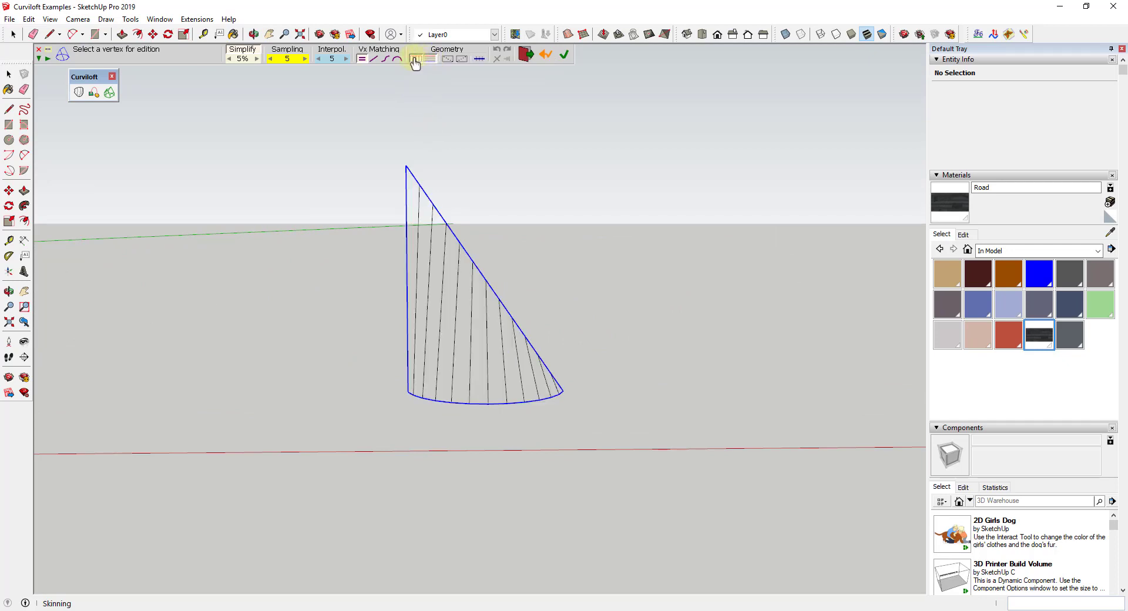
pyautogui.click(332, 56)
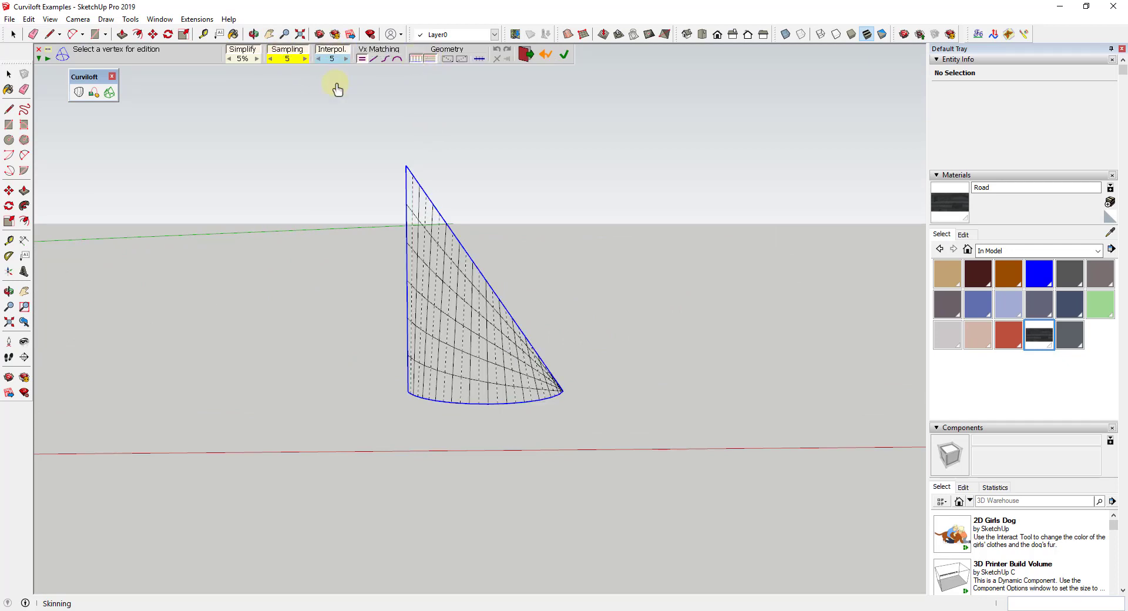
pyautogui.click(585, 419)
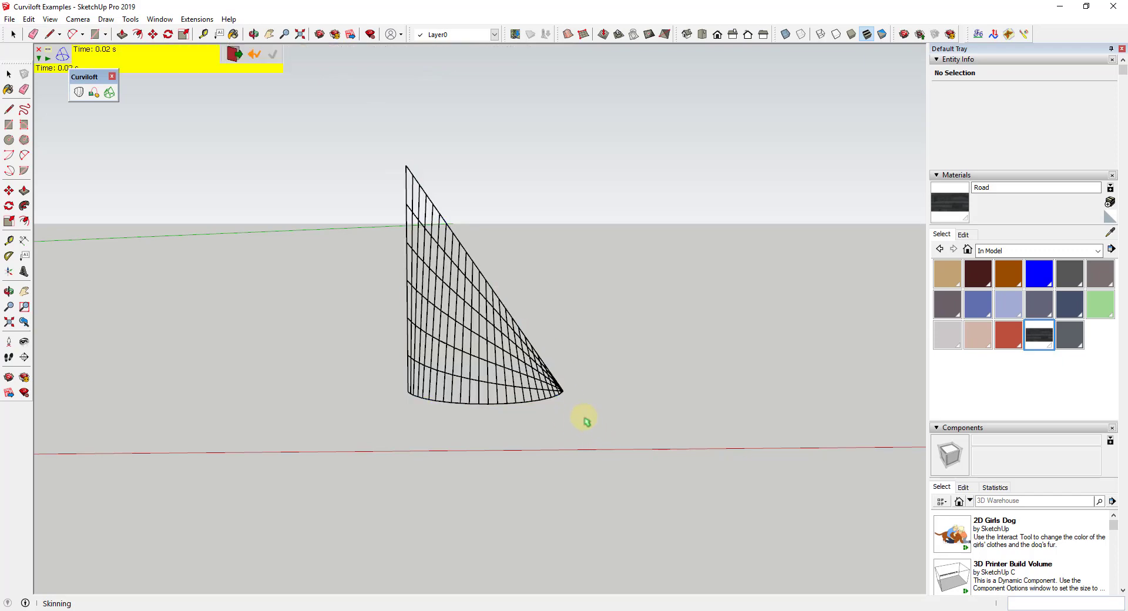
# Open the generated skin group and select its connected edges to examine the wireframe.
pyautogui.moveTo(503, 415); pyautogui.dragTo(495, 351, button='middle')
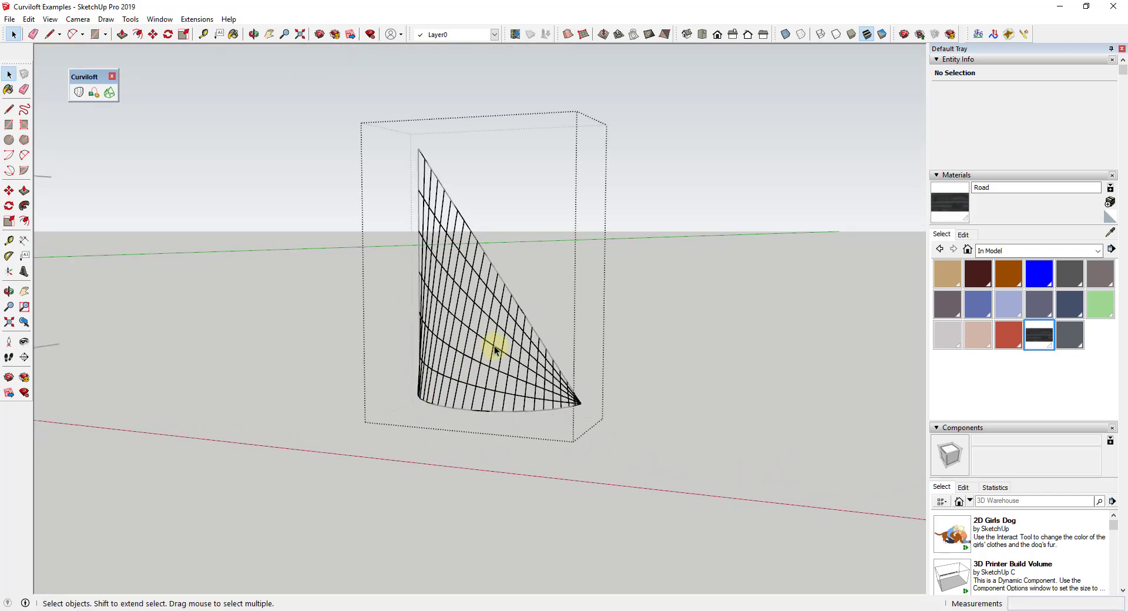
pyautogui.click(498, 352)
pyautogui.click(707, 251)
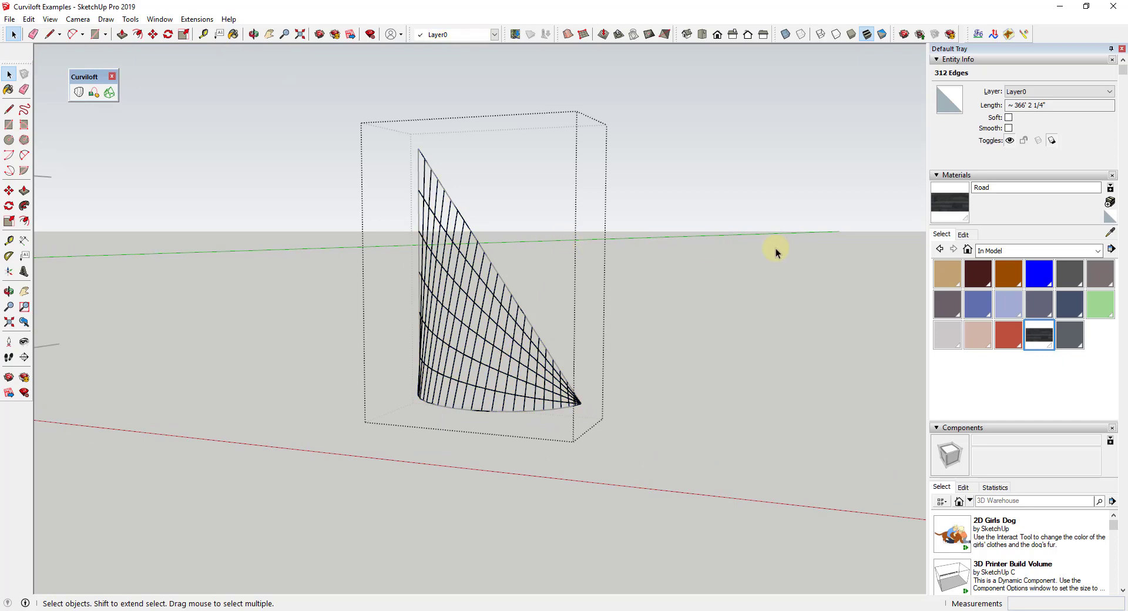